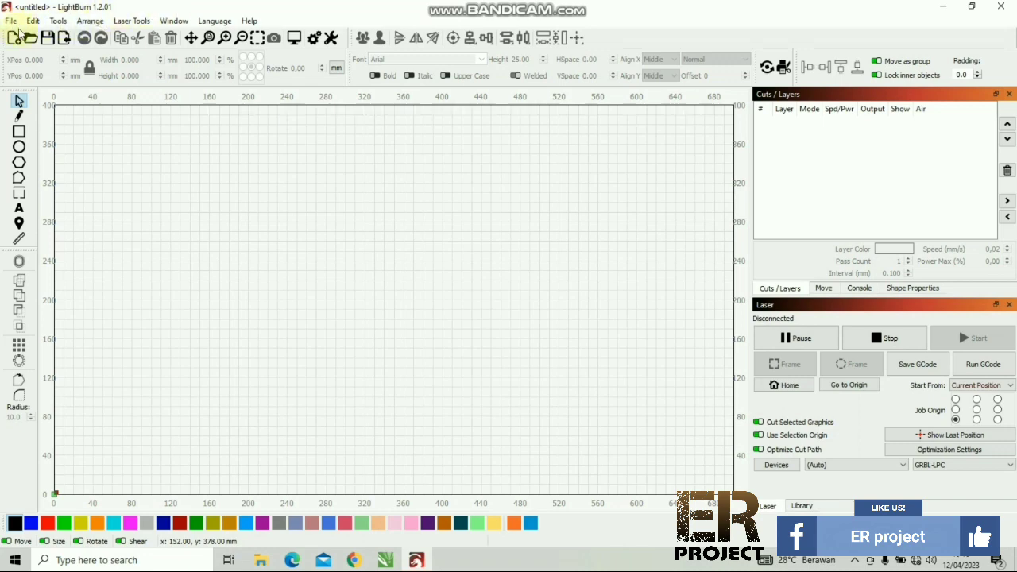
Step: Import the image 67db41b2e9875badf8f17165de7c0d5f from the Vector folder into the project
click(10, 21)
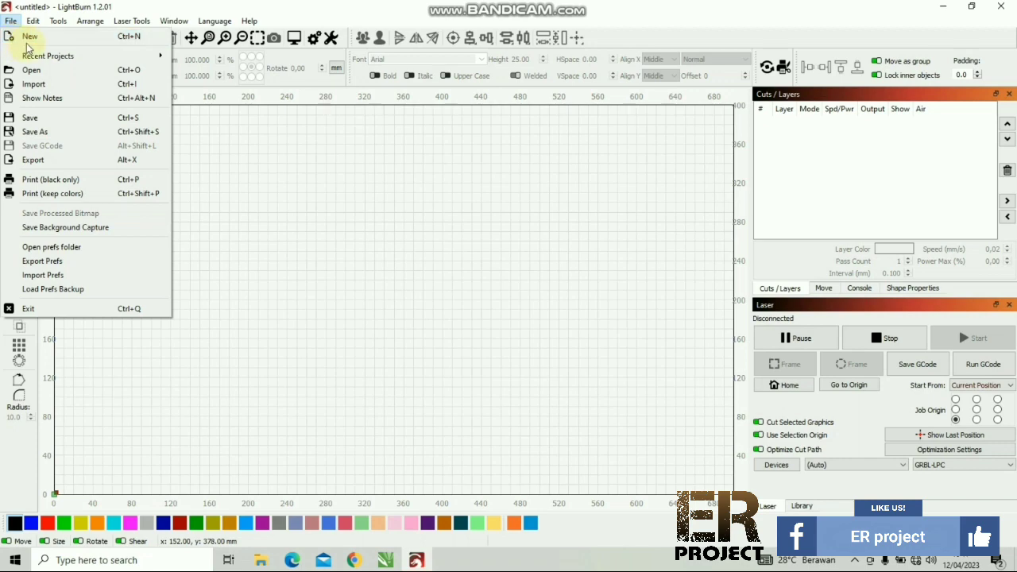
mouse_move(27, 57)
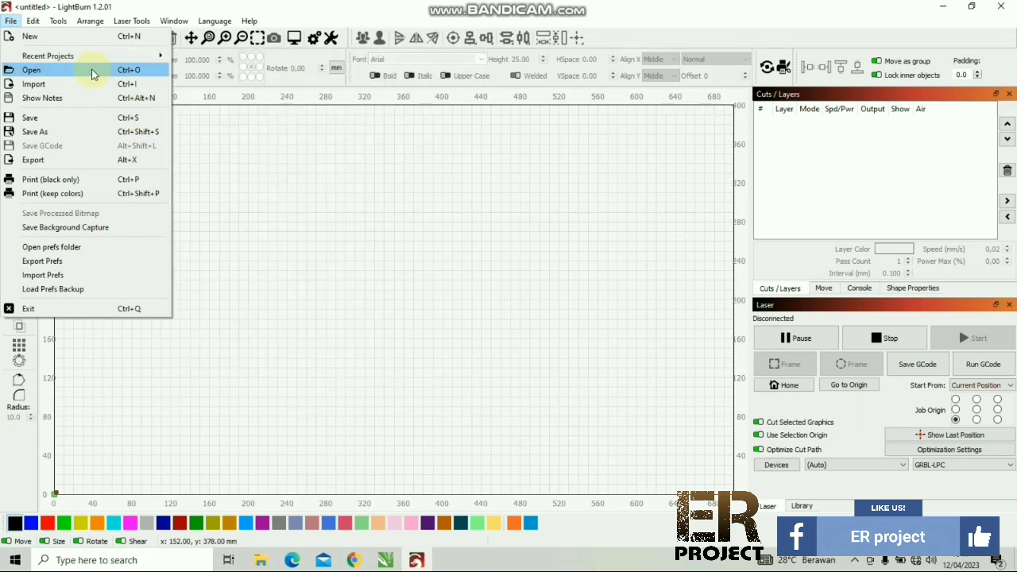
click(45, 86)
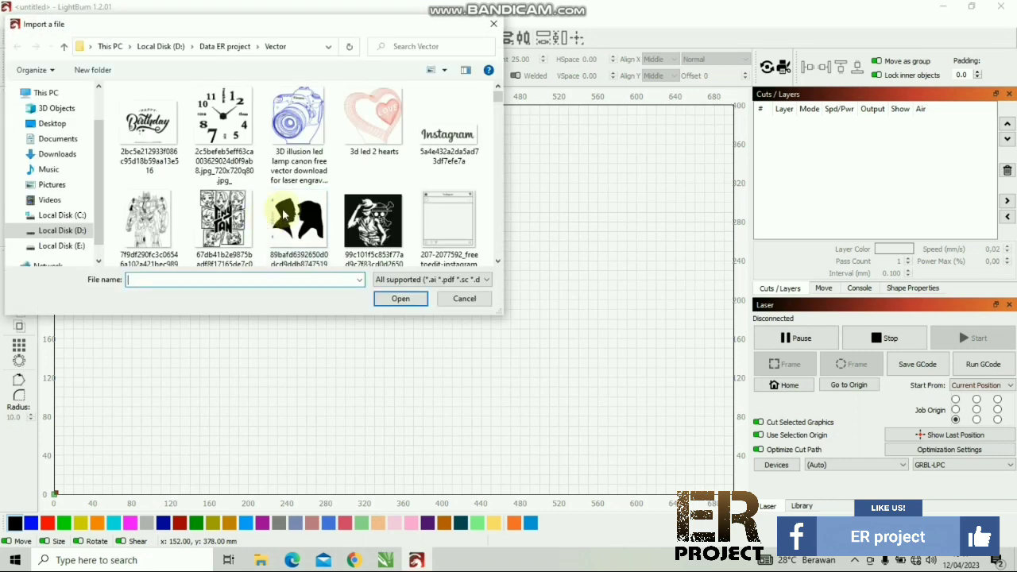
scroll(295, 164, down, 2)
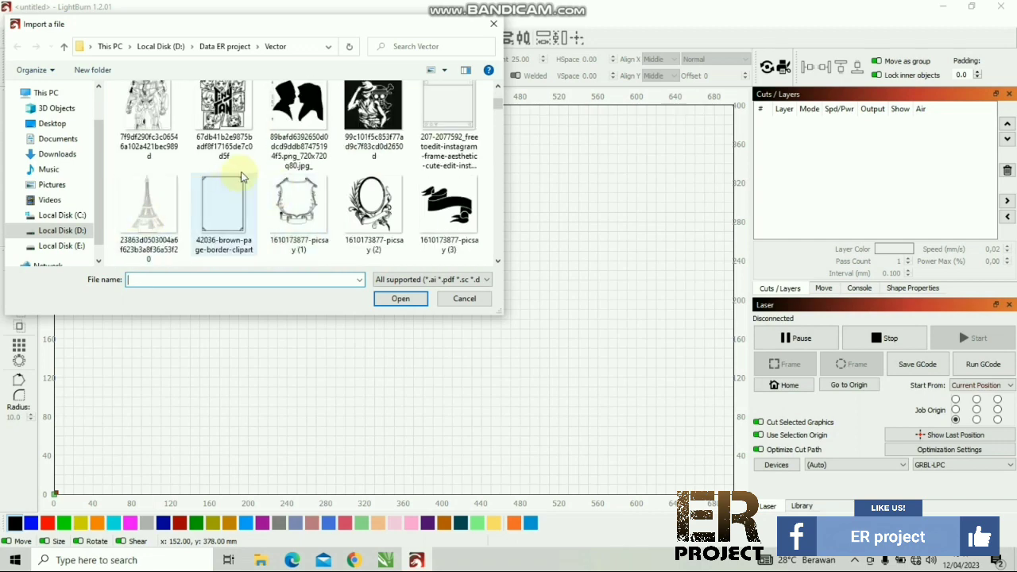
scroll(289, 194, up, 1)
scroll(288, 194, up, 2)
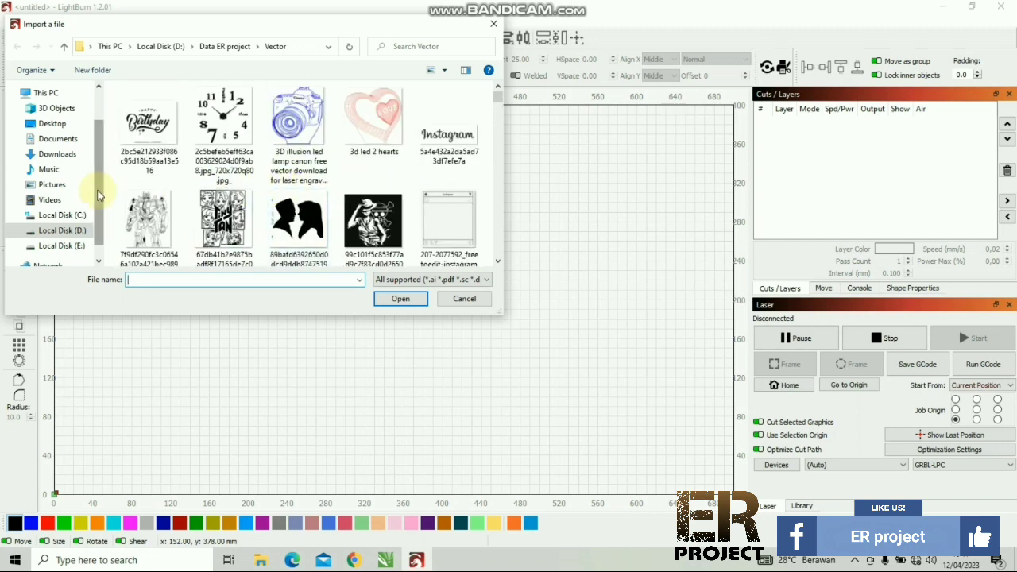
scroll(238, 162, down, 2)
click(234, 159)
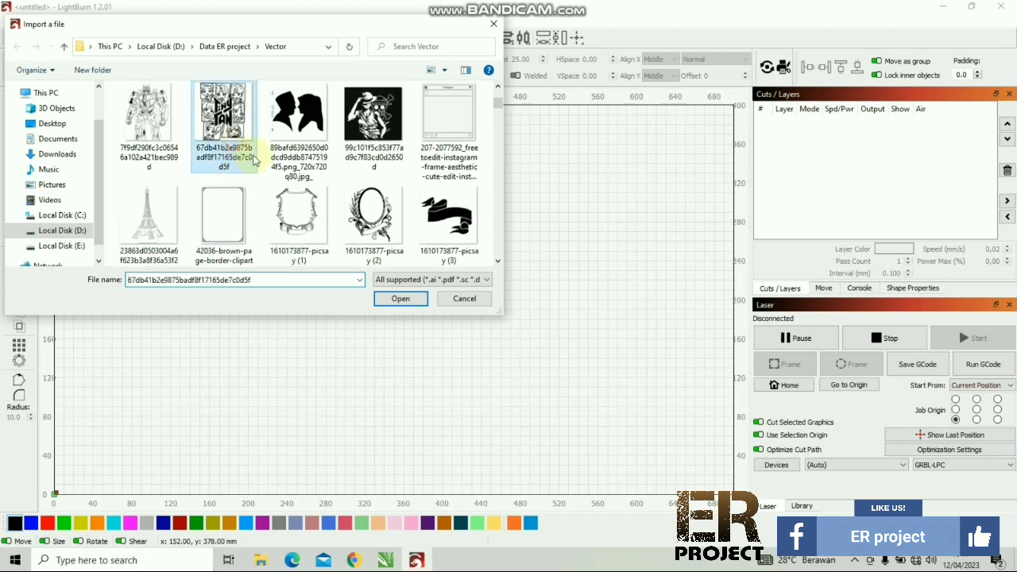
click(400, 300)
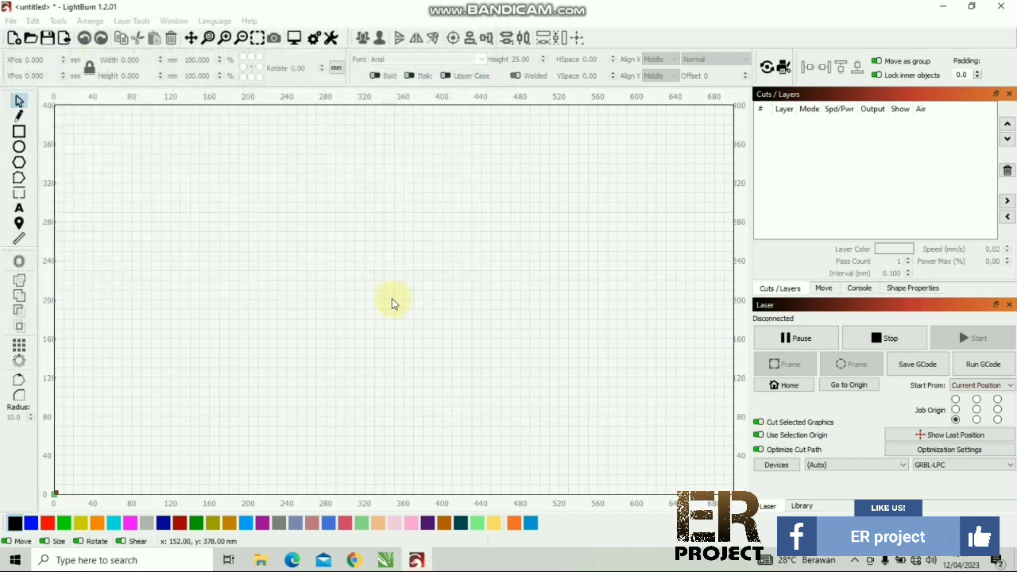
Step: Move the imported image to about X 527, Y 215 mm in the work area and deselect it
drag(379, 301, 550, 286)
click(341, 267)
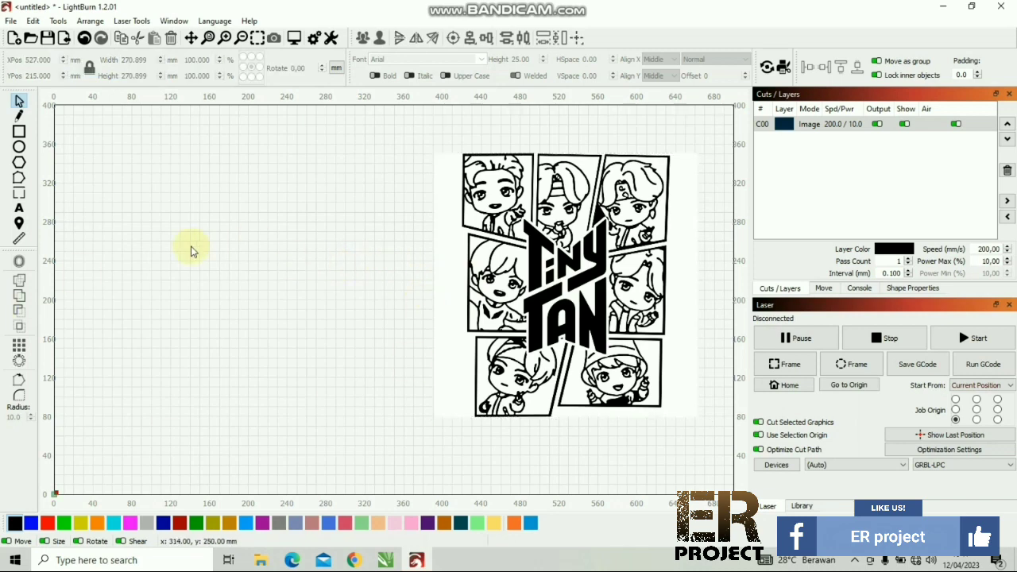
scroll(212, 273, down, 2)
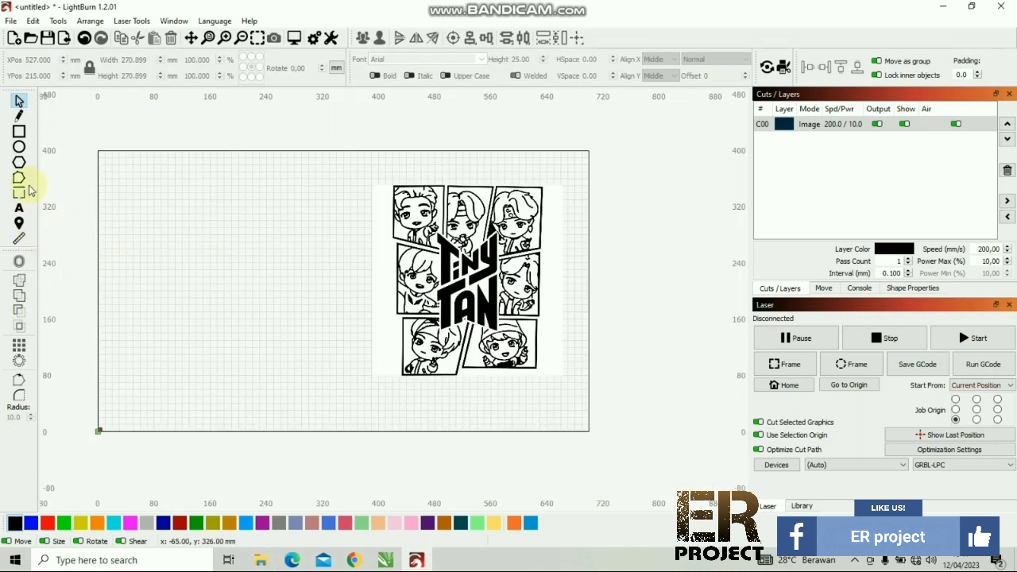
Step: View the project notes window and cancel it
click(20, 22)
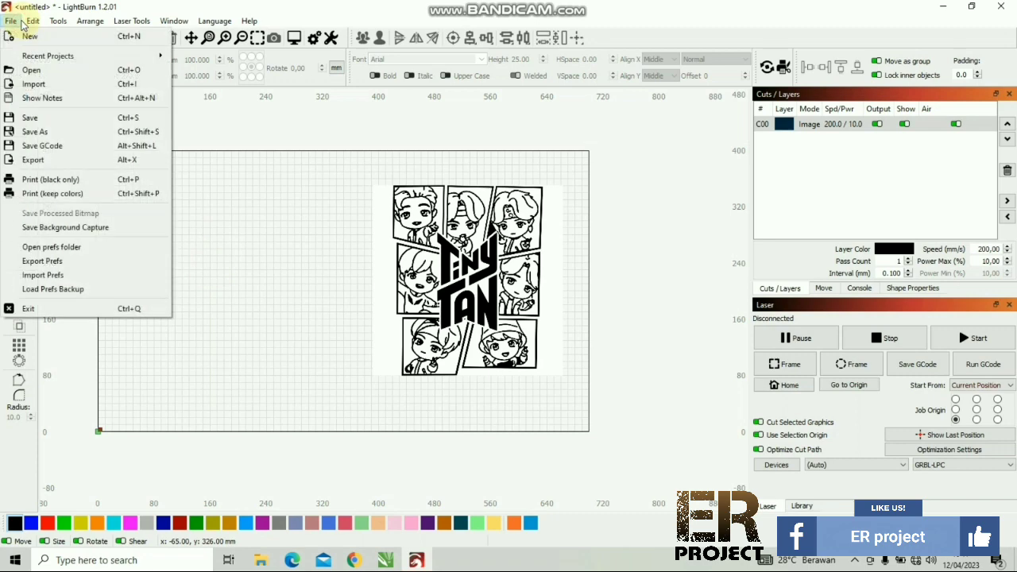
click(34, 99)
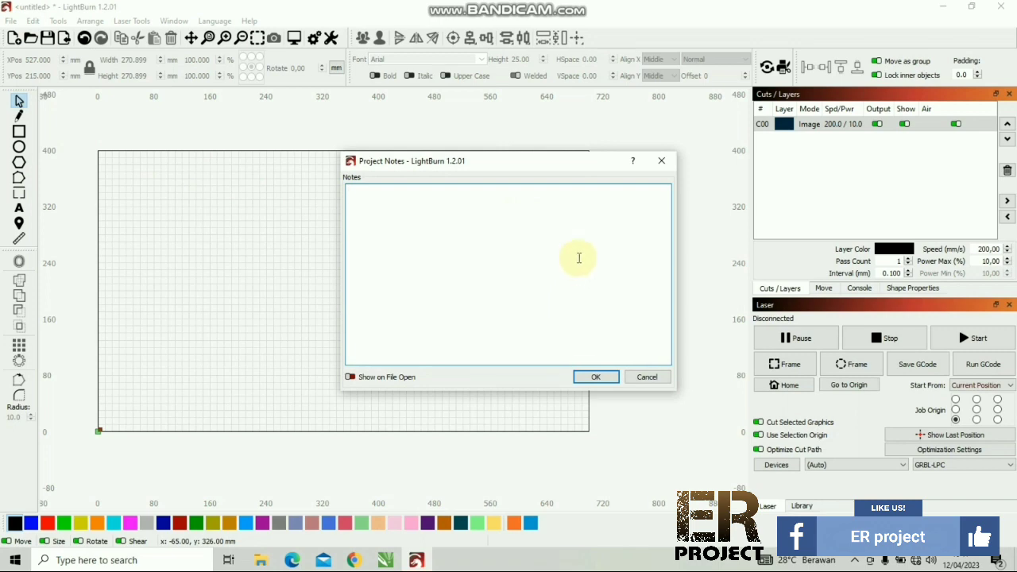
click(643, 376)
Step: View the Save As options for the project and cancel without saving
click(11, 20)
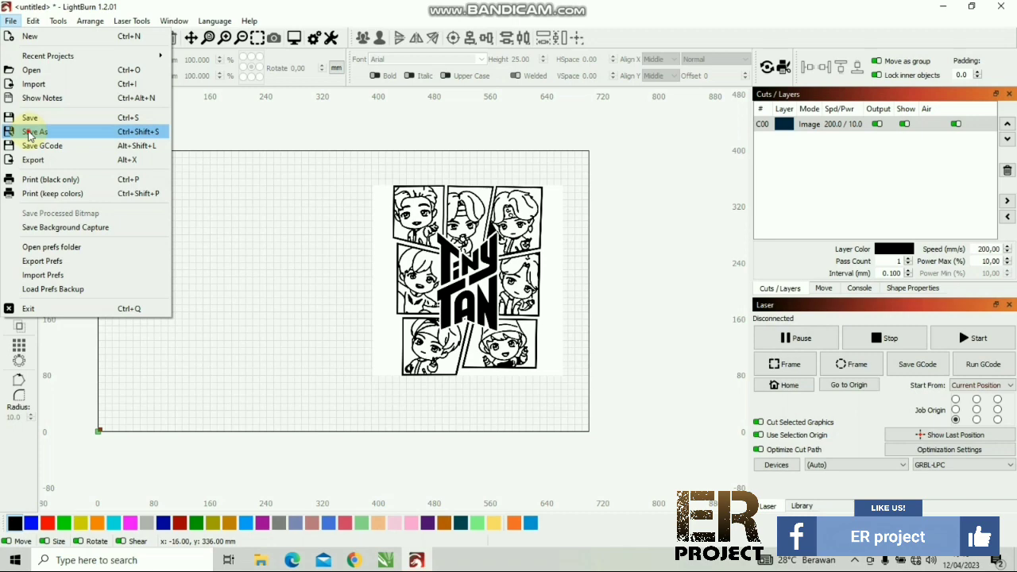
click(28, 135)
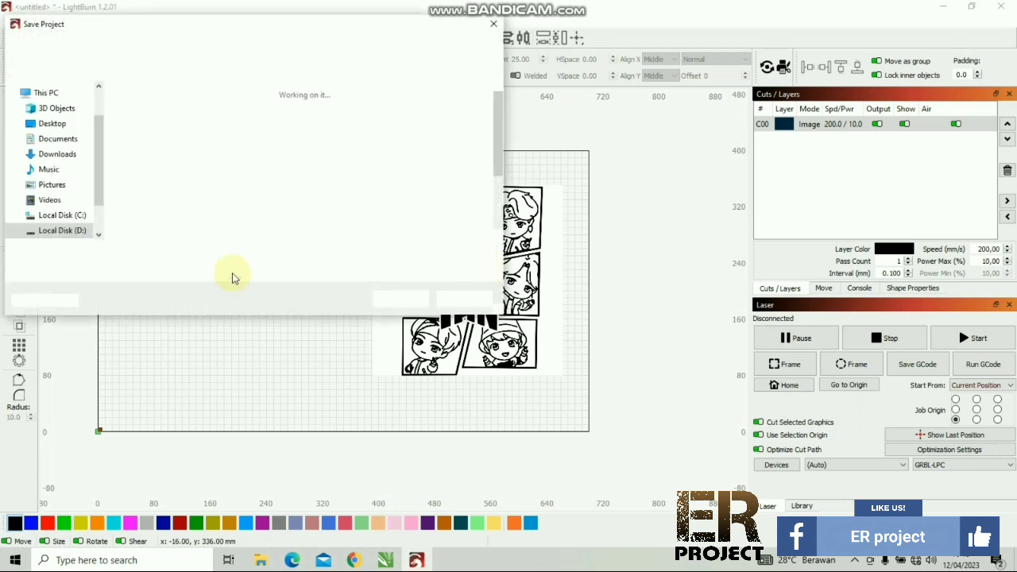
click(463, 299)
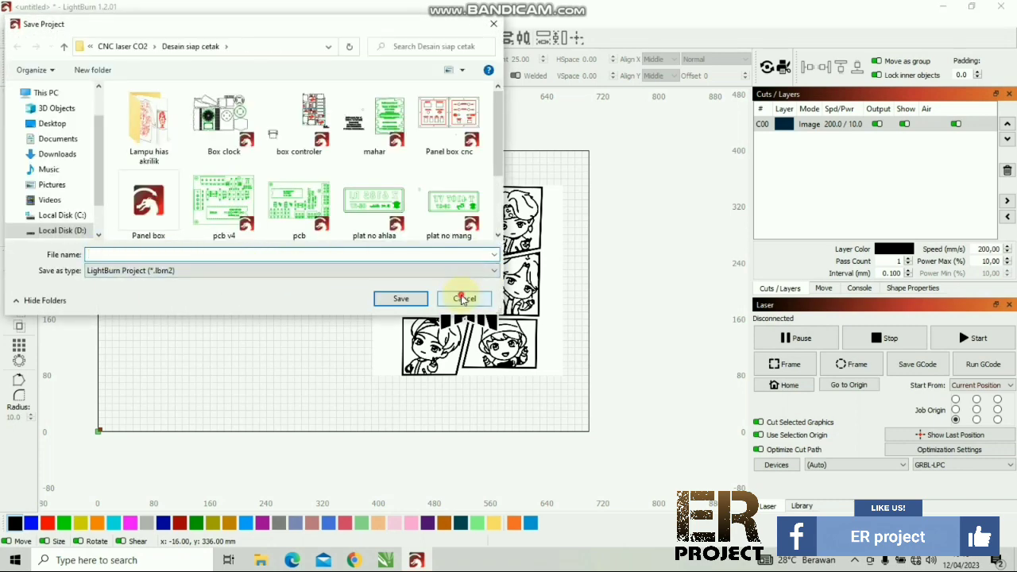
Step: Examine the file formats available for exporting the project and close the export dialog without saving
click(11, 21)
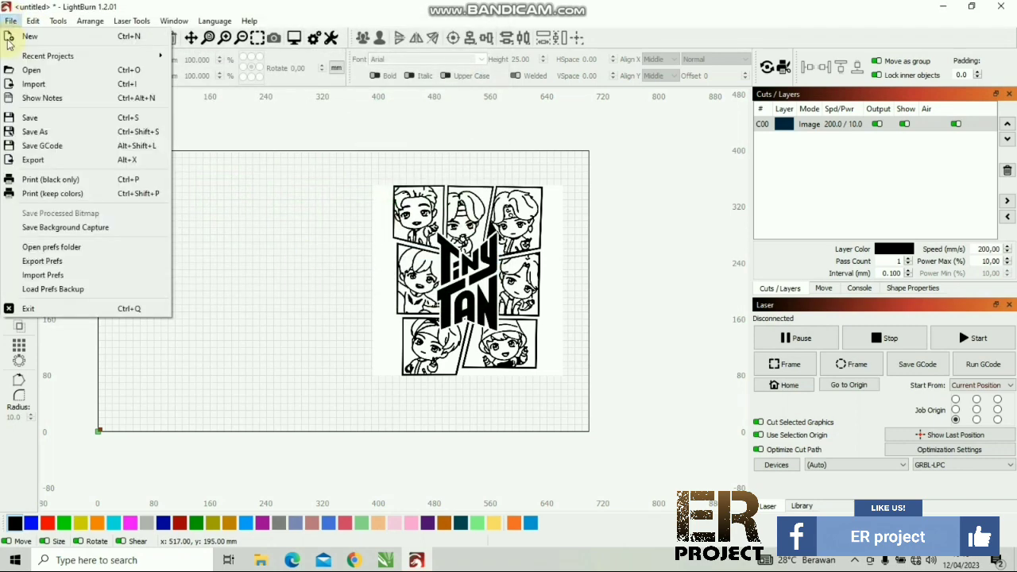
click(24, 163)
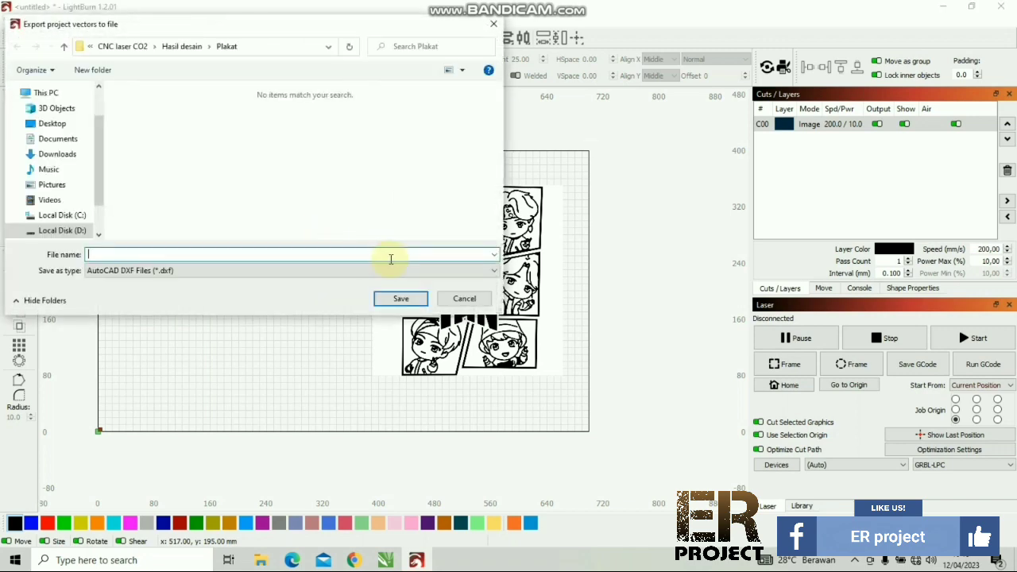
click(145, 273)
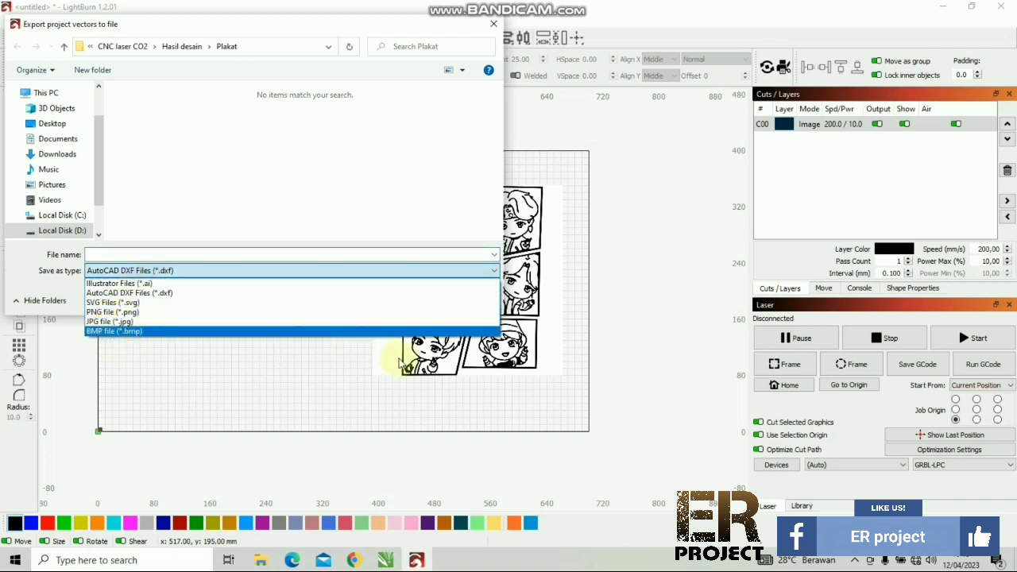
click(575, 266)
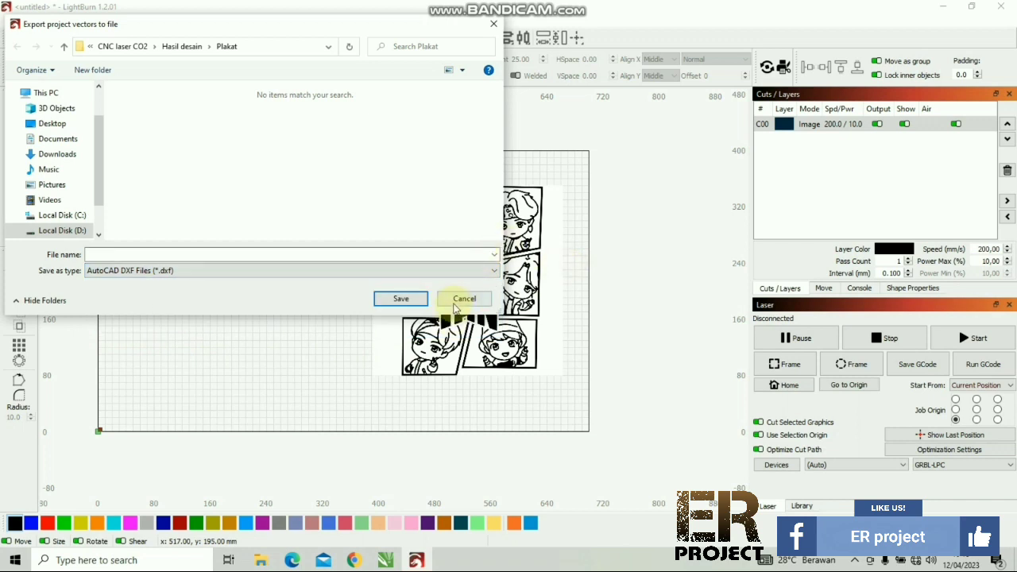
click(463, 271)
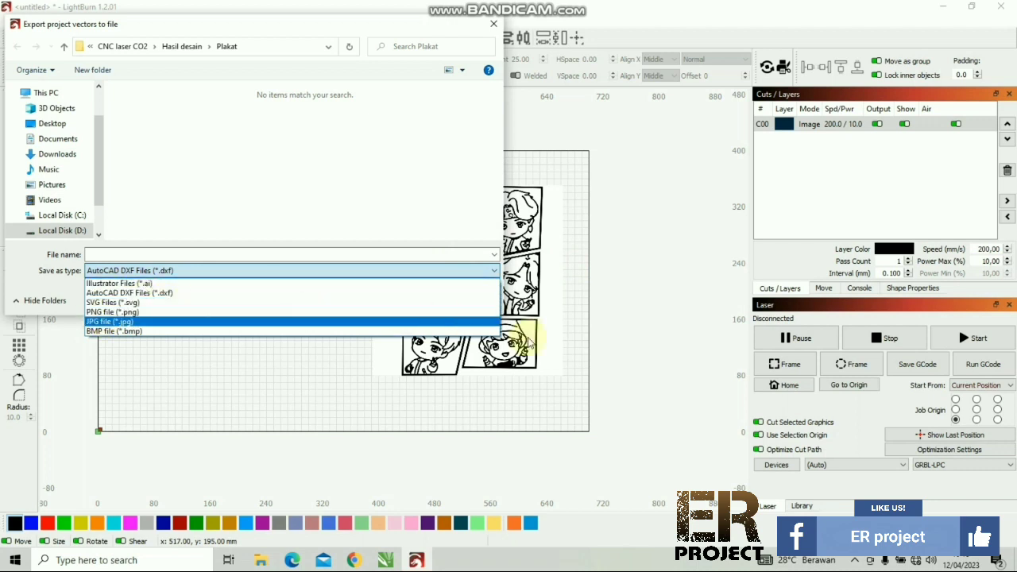
click(492, 28)
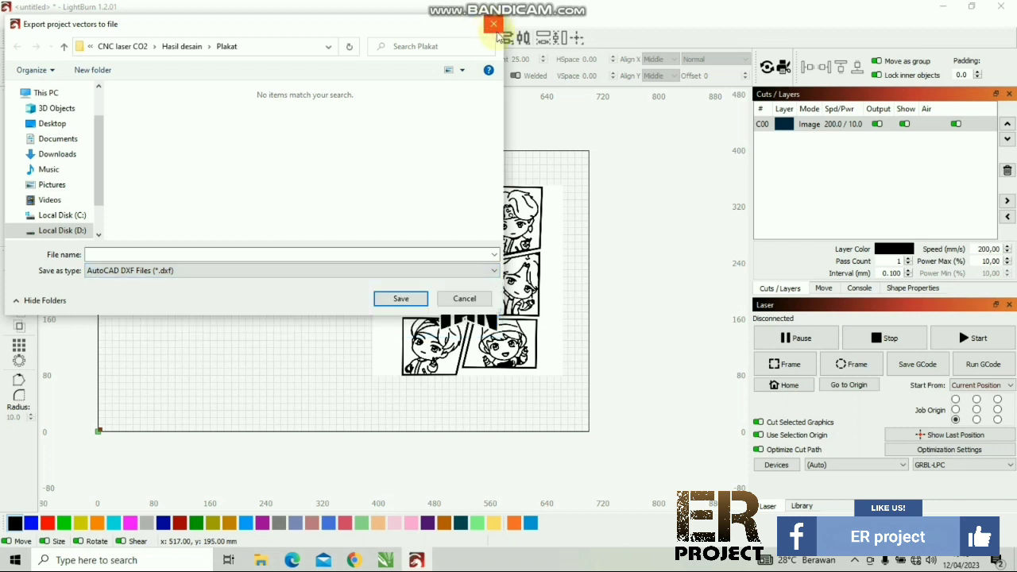
click(492, 28)
click(11, 21)
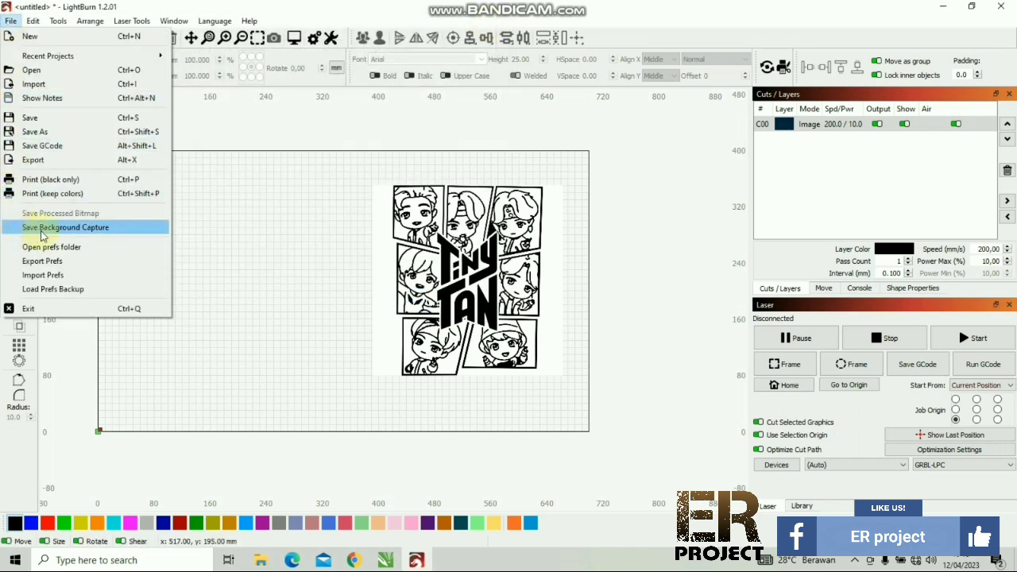
click(75, 235)
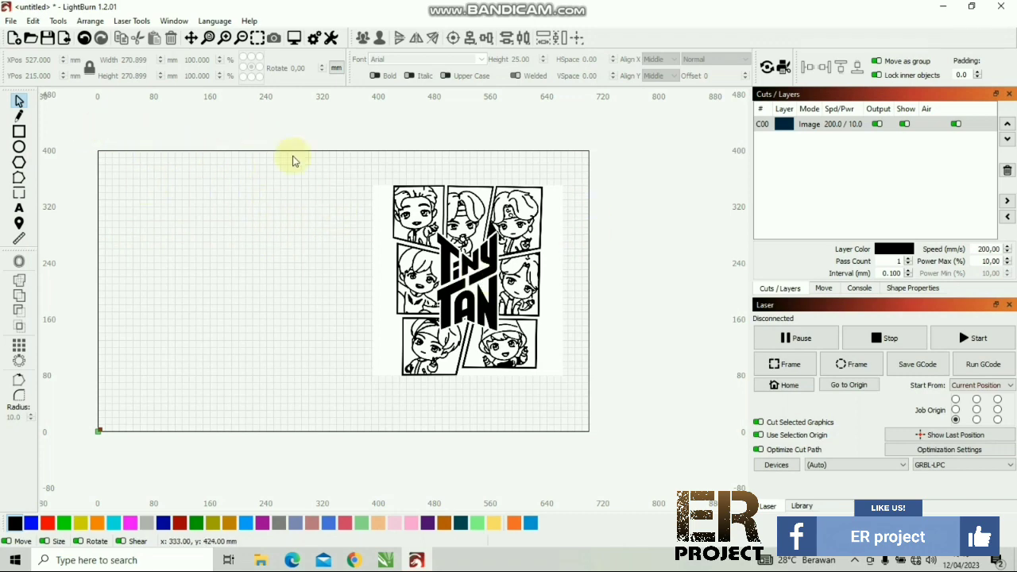
click(11, 21)
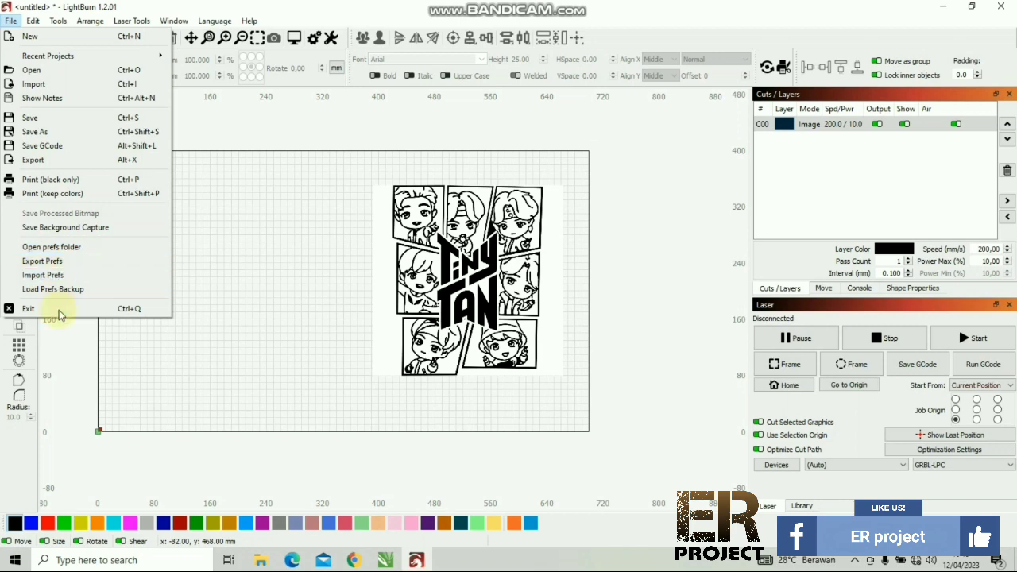
click(33, 22)
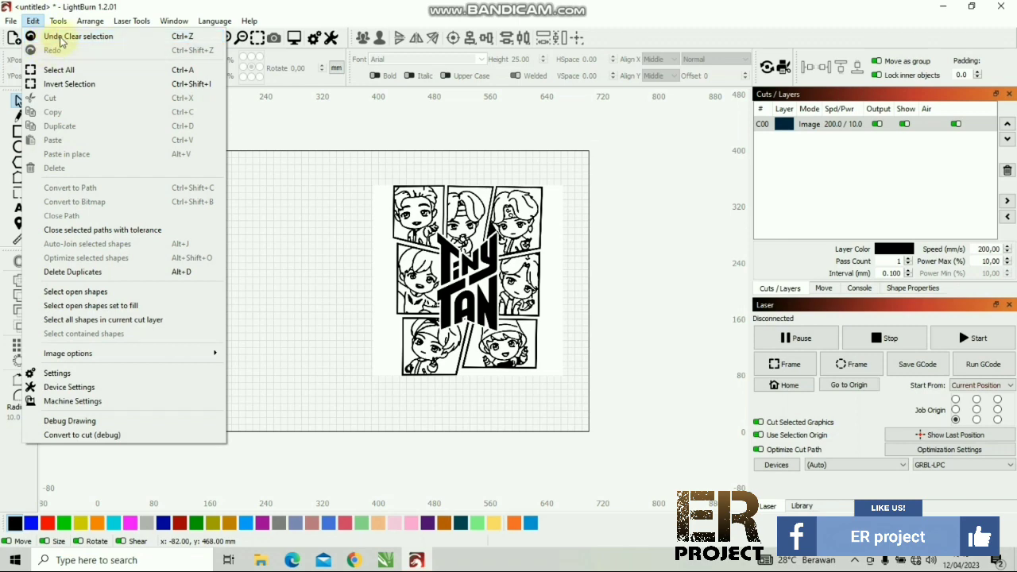
click(33, 21)
Step: Open the machine settings and cancel the dialog
click(34, 22)
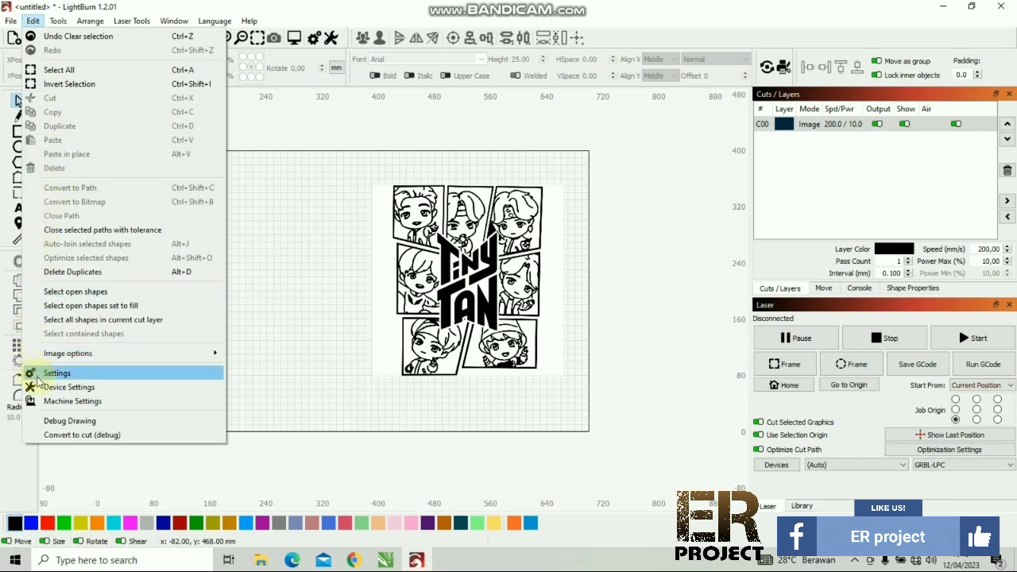
click(77, 406)
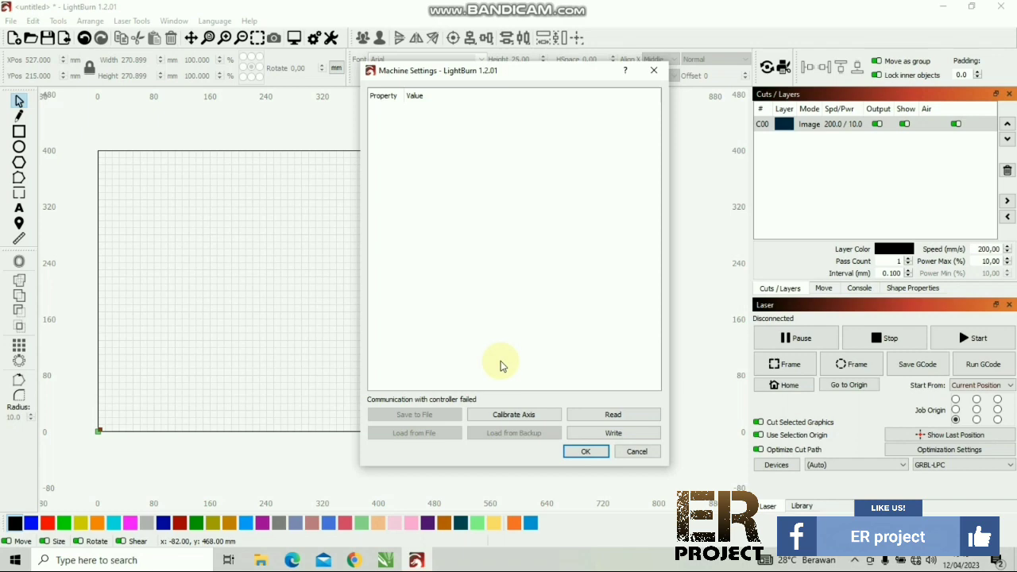
click(624, 453)
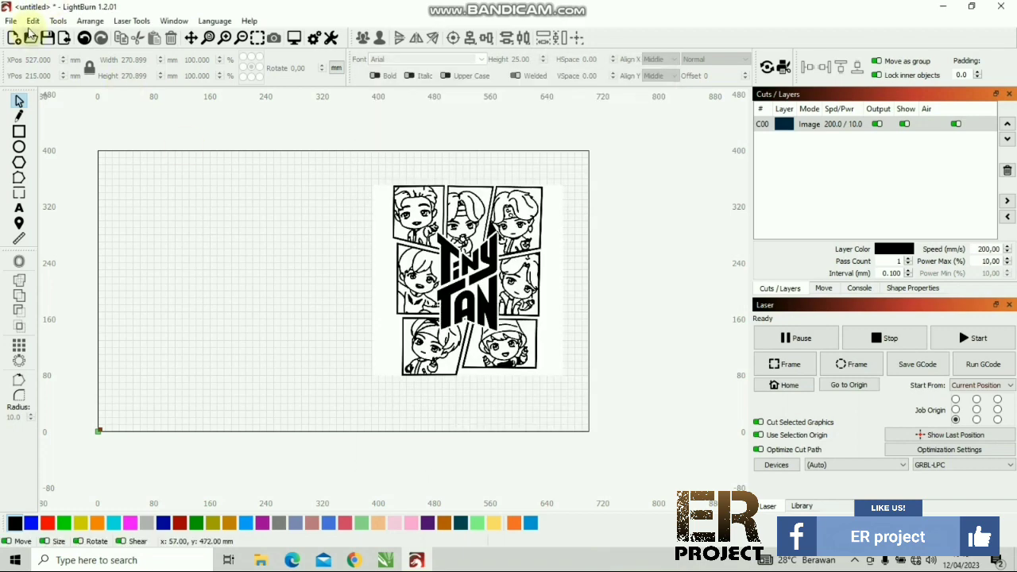
Step: Examine the display, units, grid and snapping options in the program settings, and close the dialog
click(32, 21)
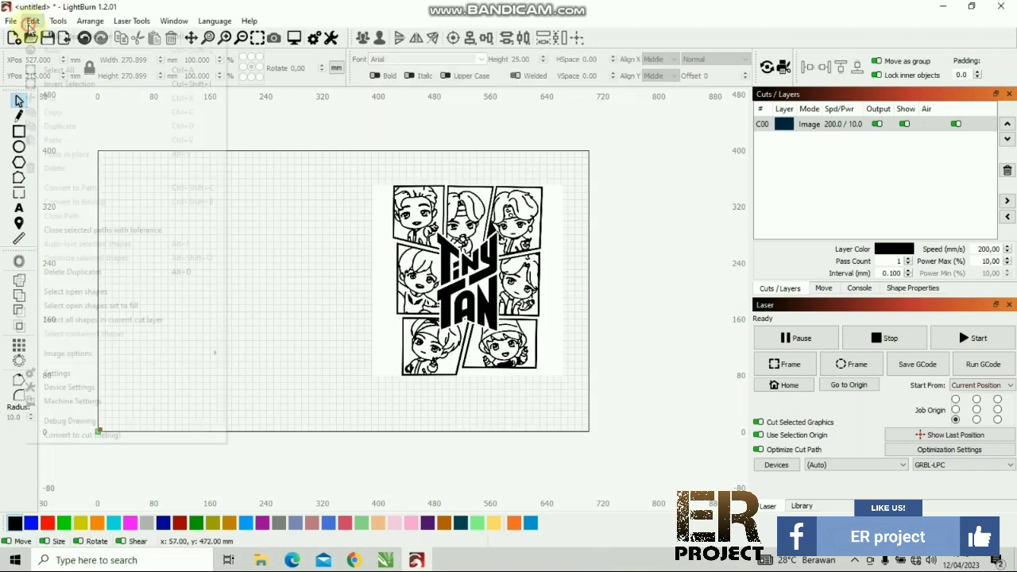
click(57, 375)
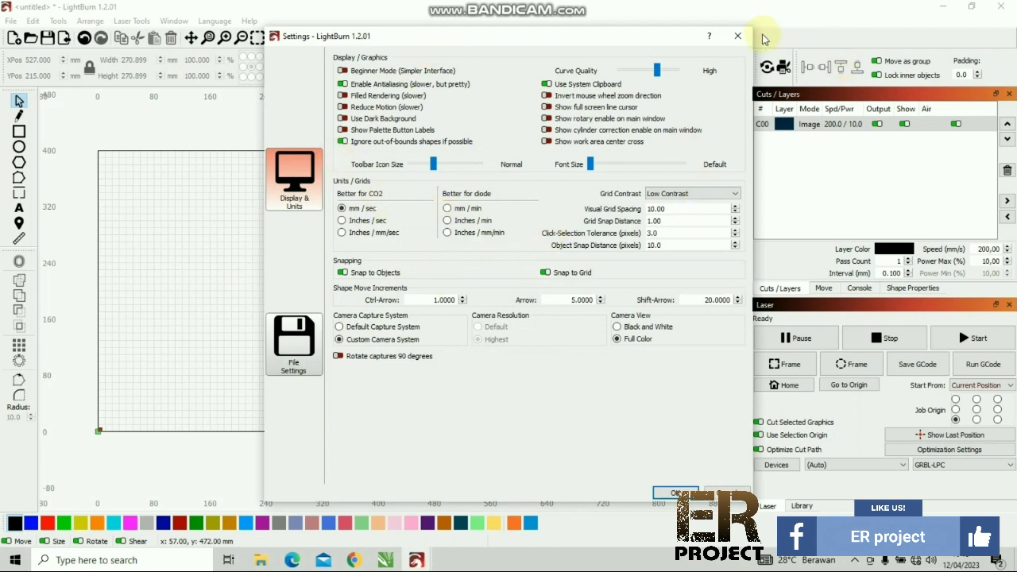
click(736, 37)
Step: Examine the basic device settings for GRBL-LPC, including working size and origin, and close the dialog
click(33, 21)
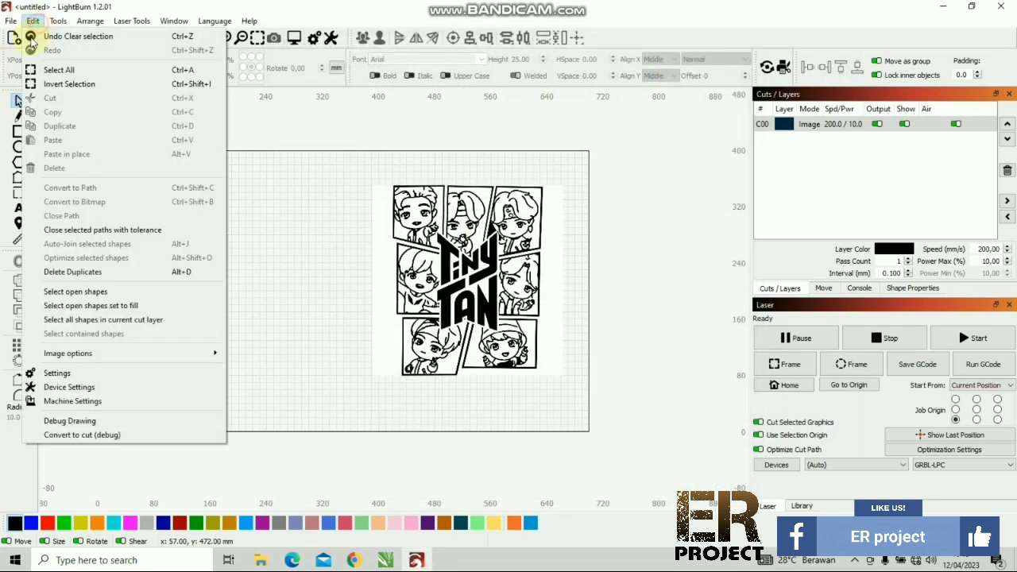
click(58, 388)
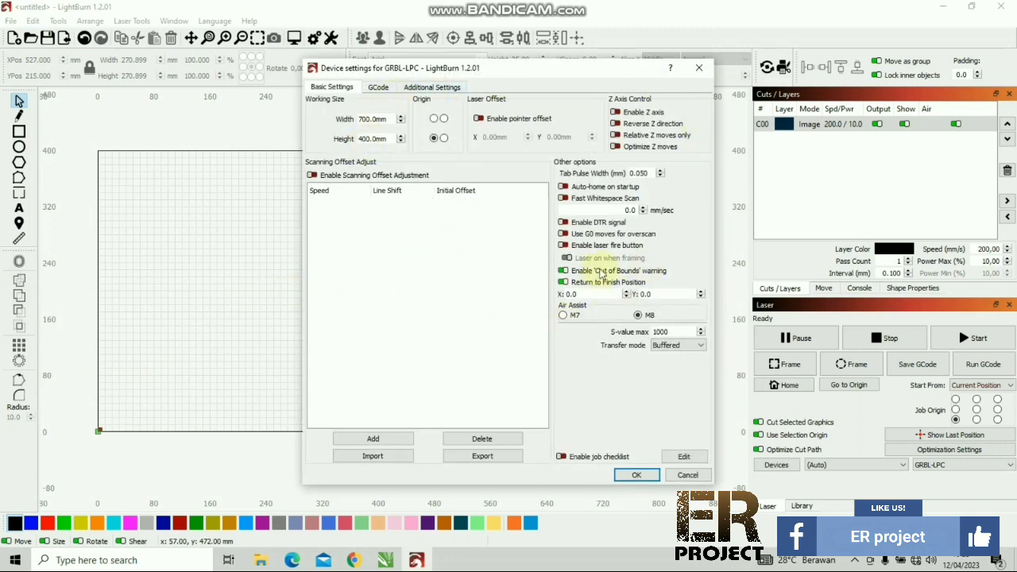
click(696, 75)
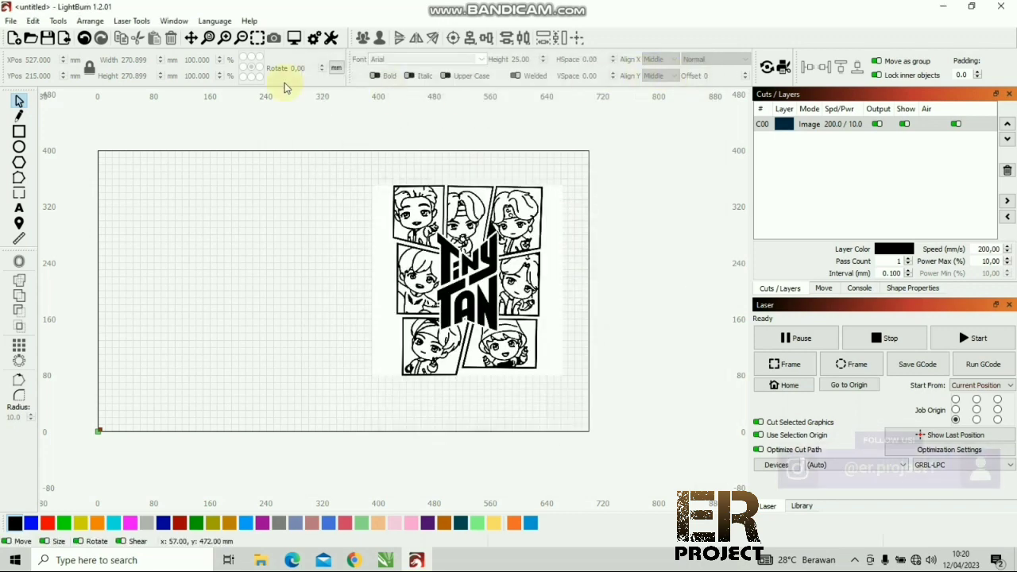
Step: Examine the machine settings, including the expanded Outputs setup group, and cancel the dialog
click(32, 20)
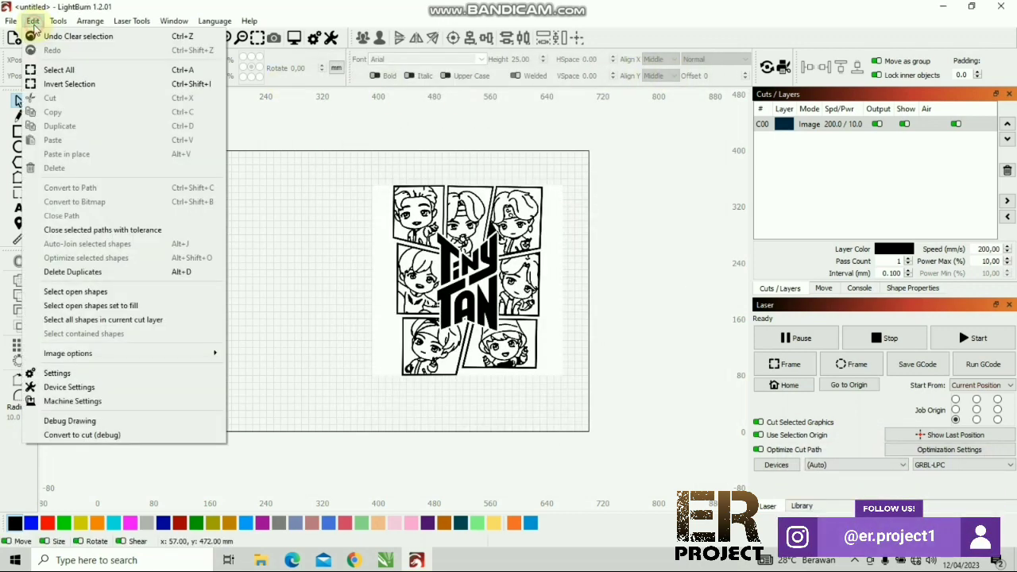
click(73, 402)
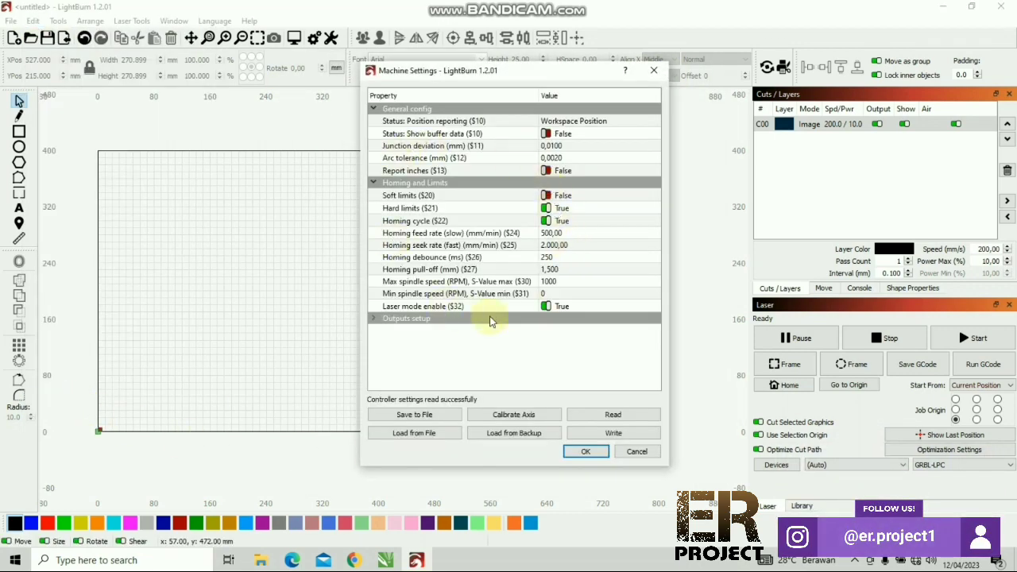
click(391, 322)
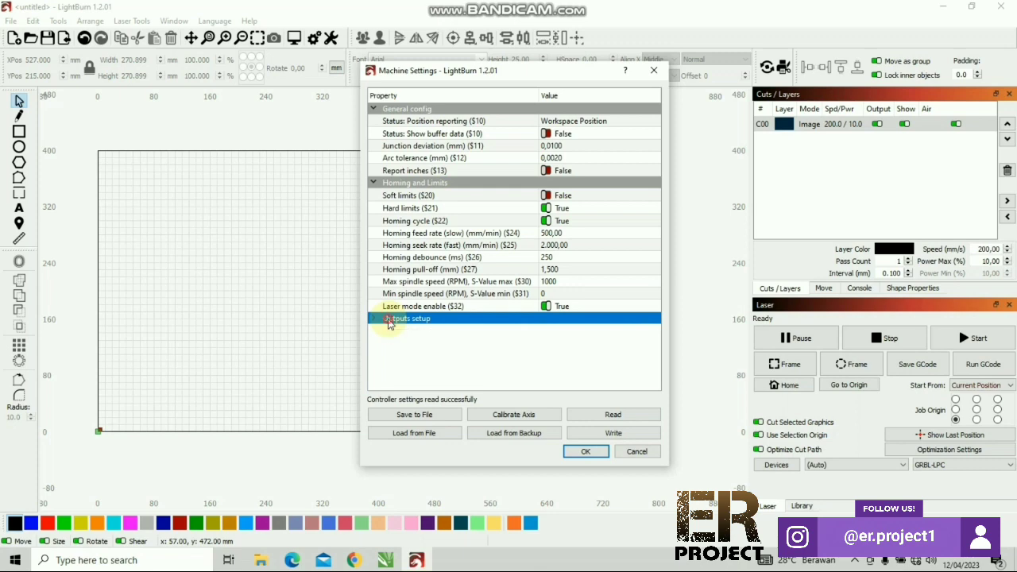
click(388, 321)
click(588, 307)
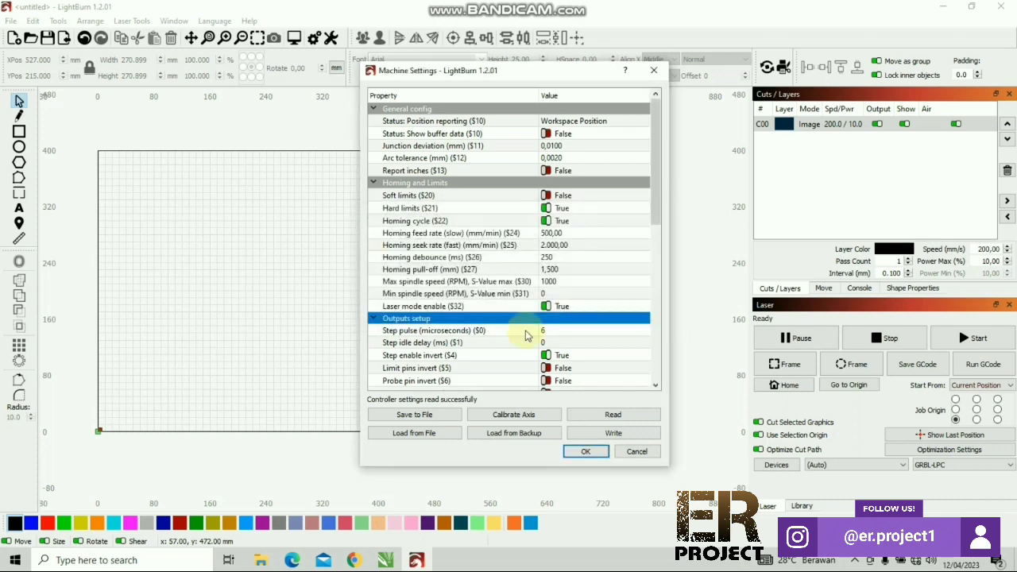
scroll(525, 336, down, 3)
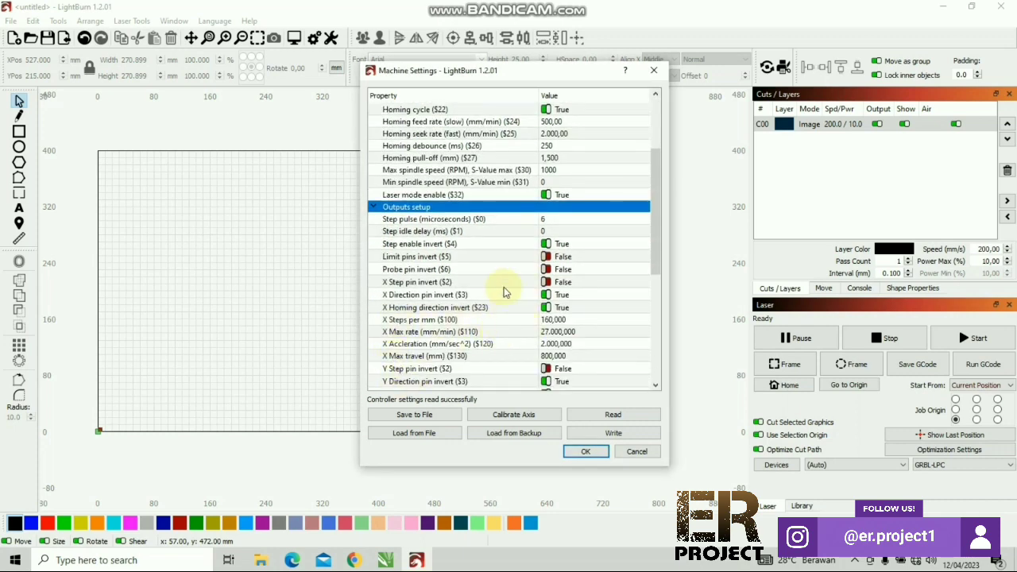
scroll(502, 291, down, 3)
click(637, 453)
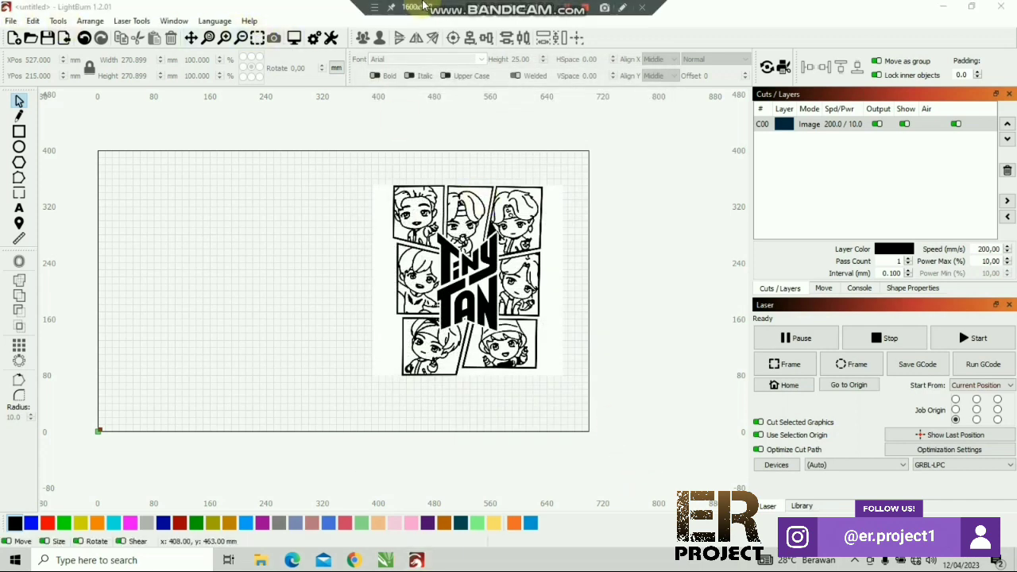
click(34, 23)
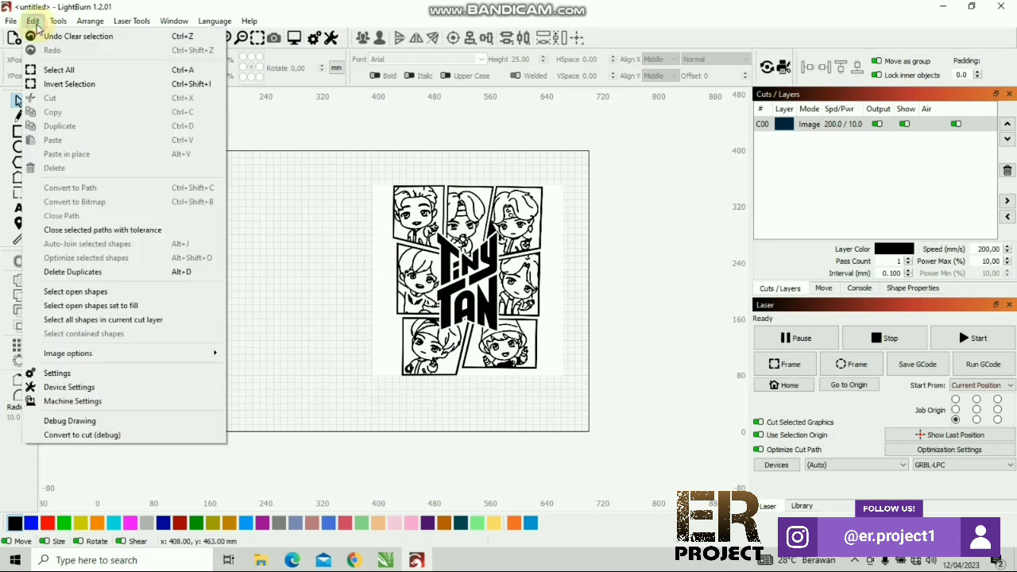
mouse_move(54, 23)
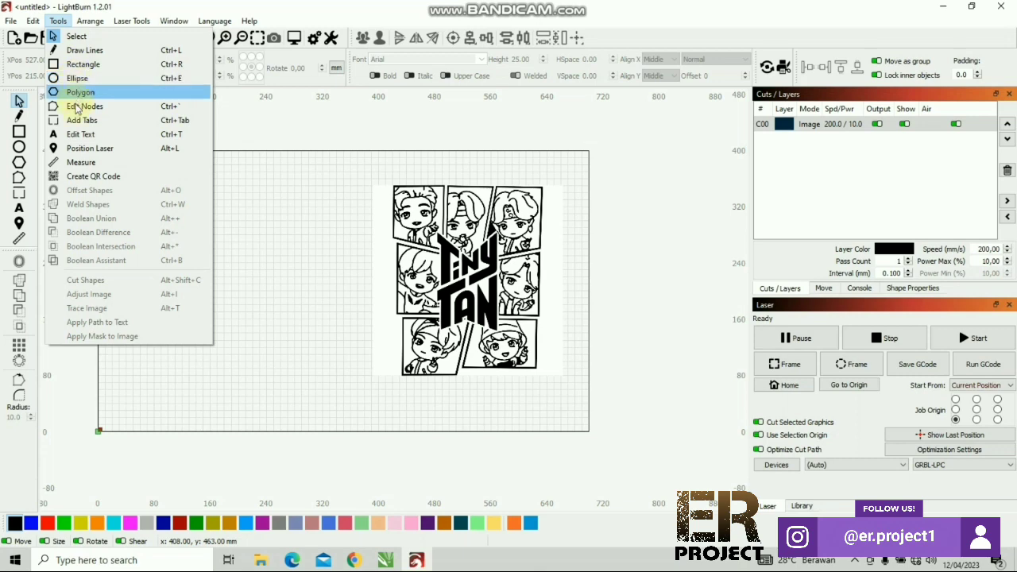
click(240, 143)
Step: Draw a closed four-sided outline about 72 mm wide with straight lines in the empty area beside the image
click(20, 116)
click(205, 219)
click(253, 222)
click(249, 263)
click(203, 258)
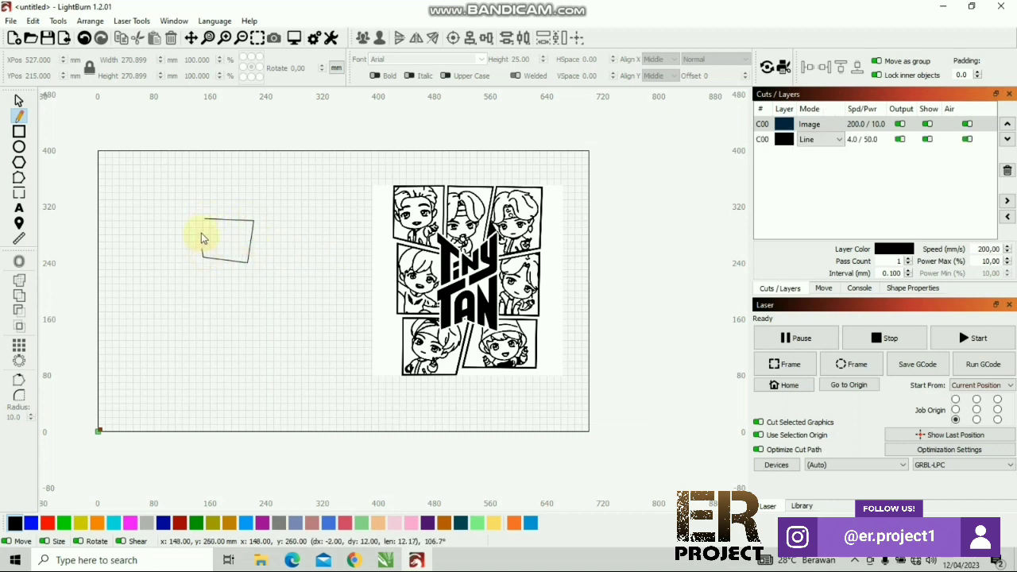
scroll(203, 231, up, 5)
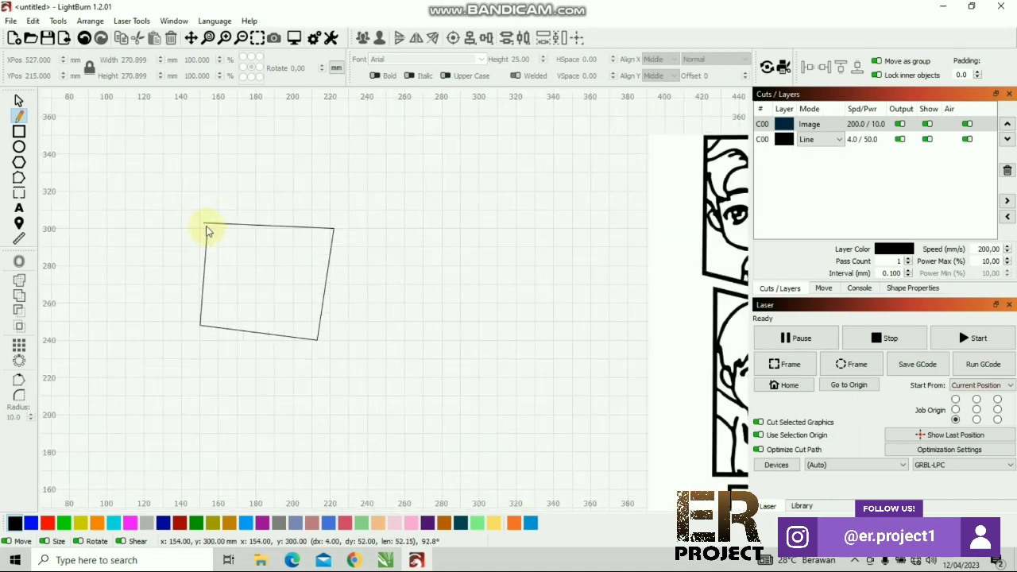
click(205, 224)
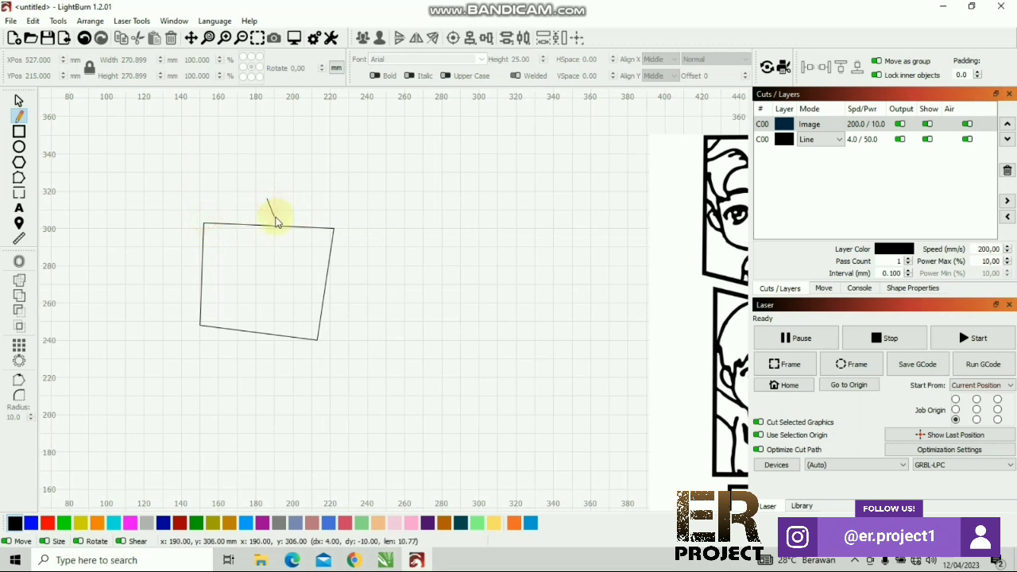
Step: Sketch freehand curves around the upper corner of the four-sided outline and draw a second closed four-sided outline above it
click(358, 256)
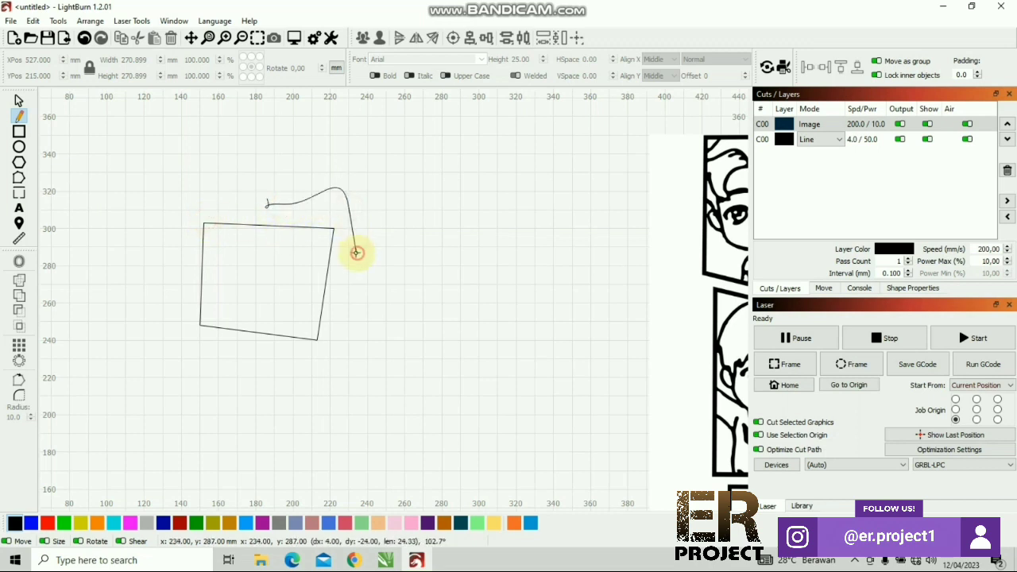
drag(341, 263, 359, 303)
click(406, 228)
click(242, 192)
click(270, 156)
click(356, 166)
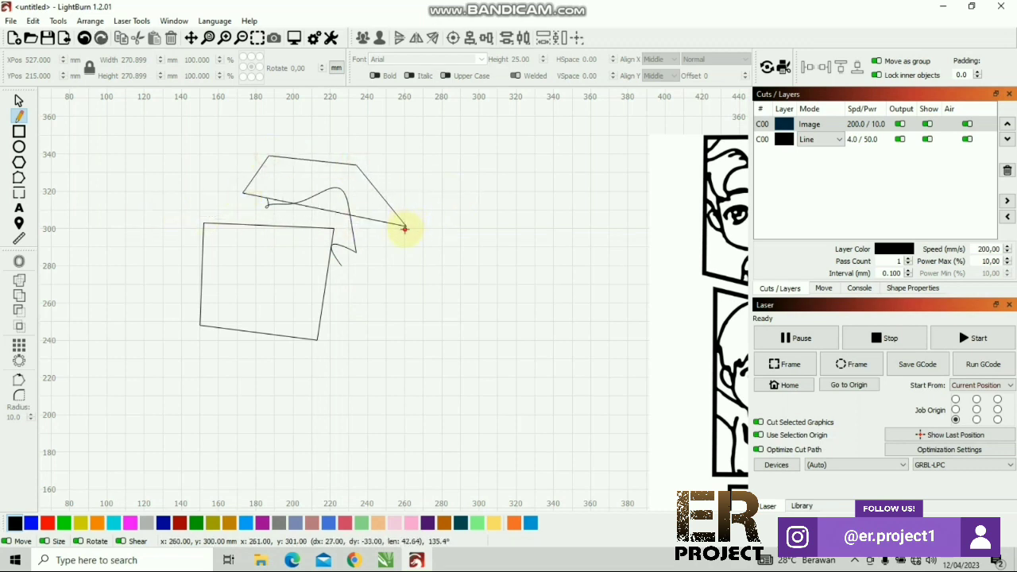
click(405, 227)
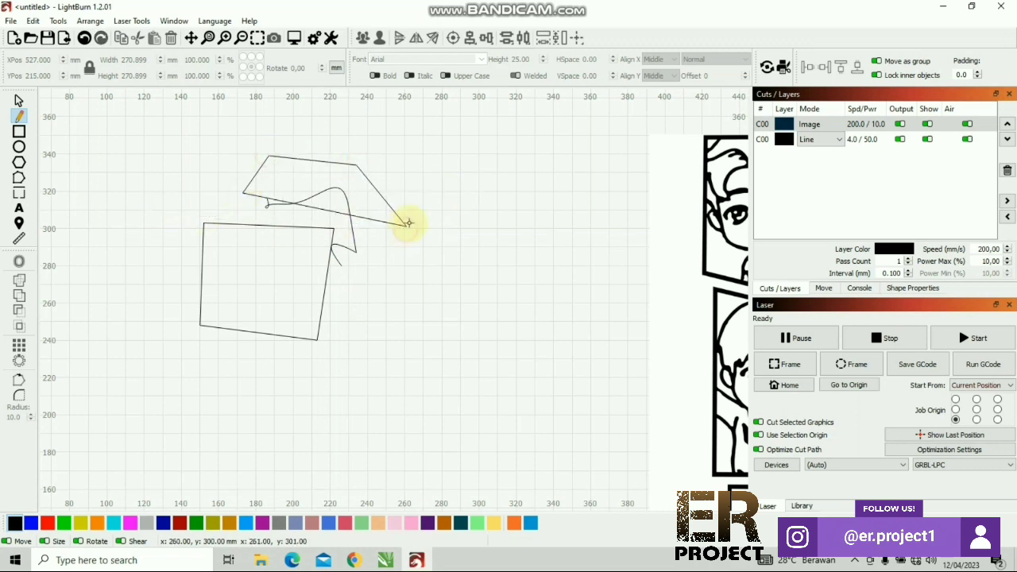
Step: Draw a rectangle about 98 mm wide and 68 mm high below the line-drawn outlines
scroll(273, 193, down, 5)
scroll(381, 189, down, 1)
scroll(398, 151, up, 1)
click(20, 134)
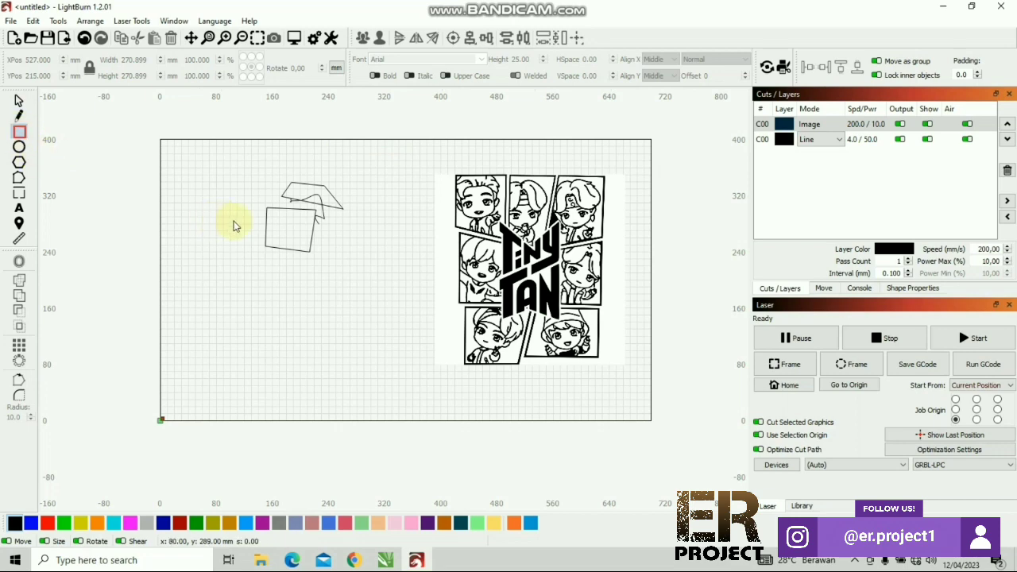
scroll(247, 268, up, 1)
mouse_move(247, 263)
mouse_down()
mouse_move(267, 309)
mouse_move(340, 320)
mouse_move(329, 320)
mouse_up()
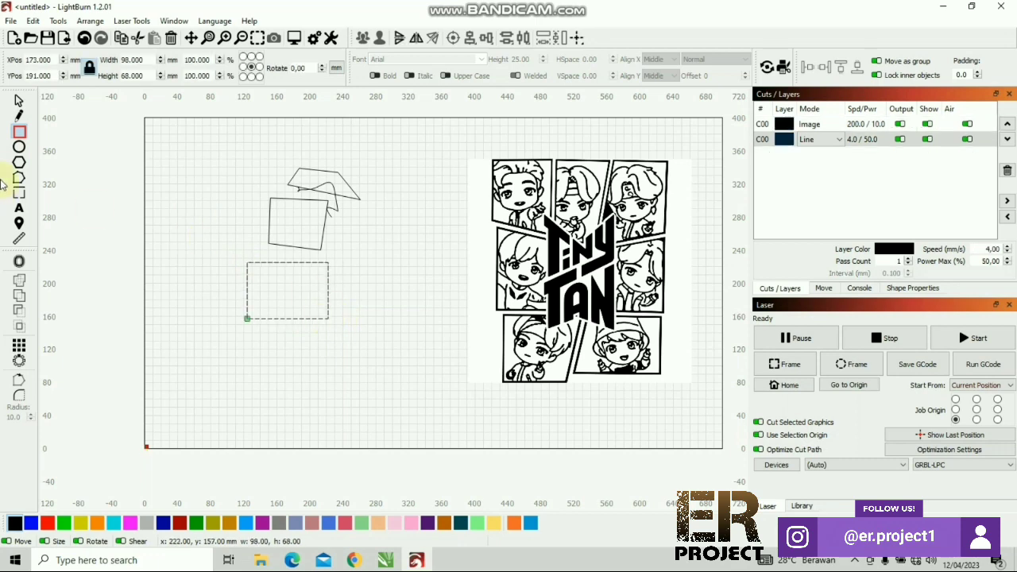
Step: Draw an ellipse about 71 by 75 mm overlapping the rectangle's lower corner and a hexagon about 99 by 78 mm below the rectangle
click(19, 147)
drag(211, 302, 273, 365)
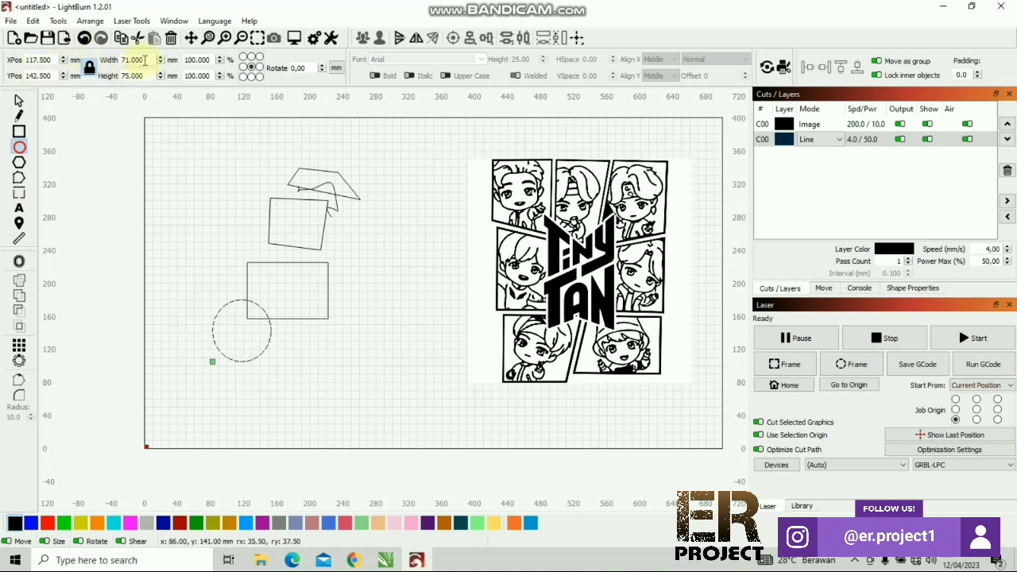
click(19, 162)
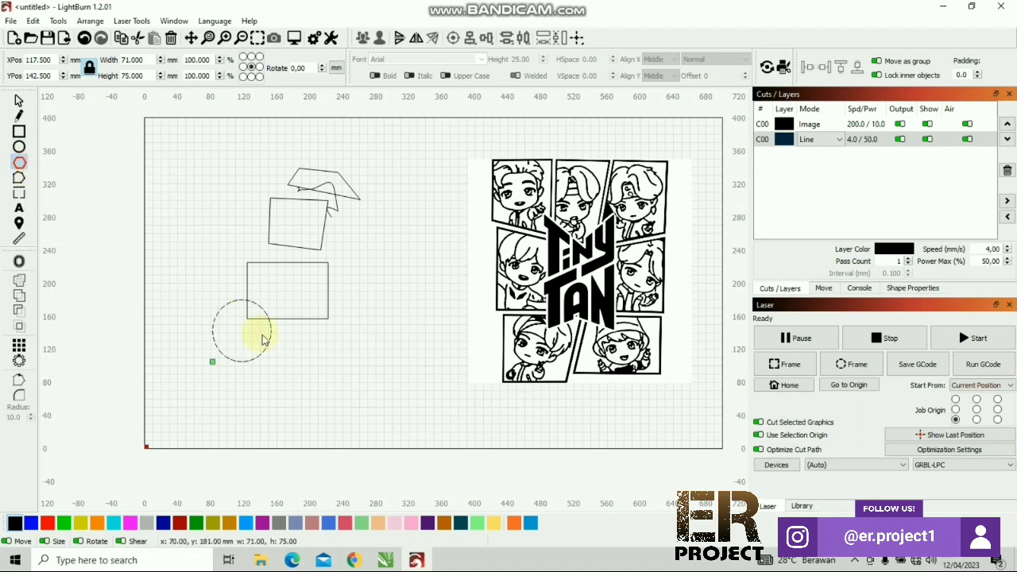
drag(297, 334, 323, 363)
drag(361, 392, 378, 407)
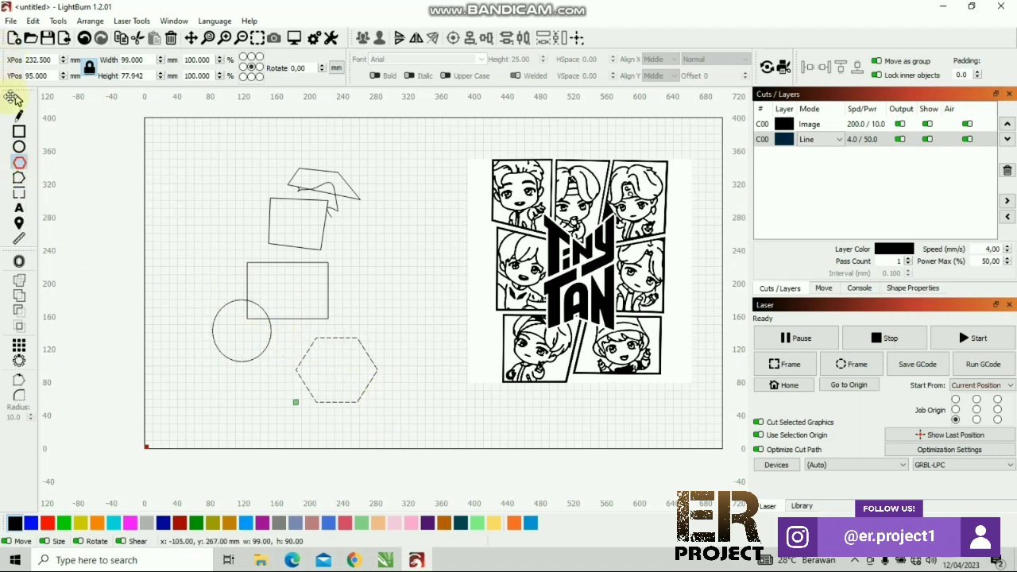
Step: Add one tab to the hexagon's upper slanted edge and one to its top edge
click(19, 178)
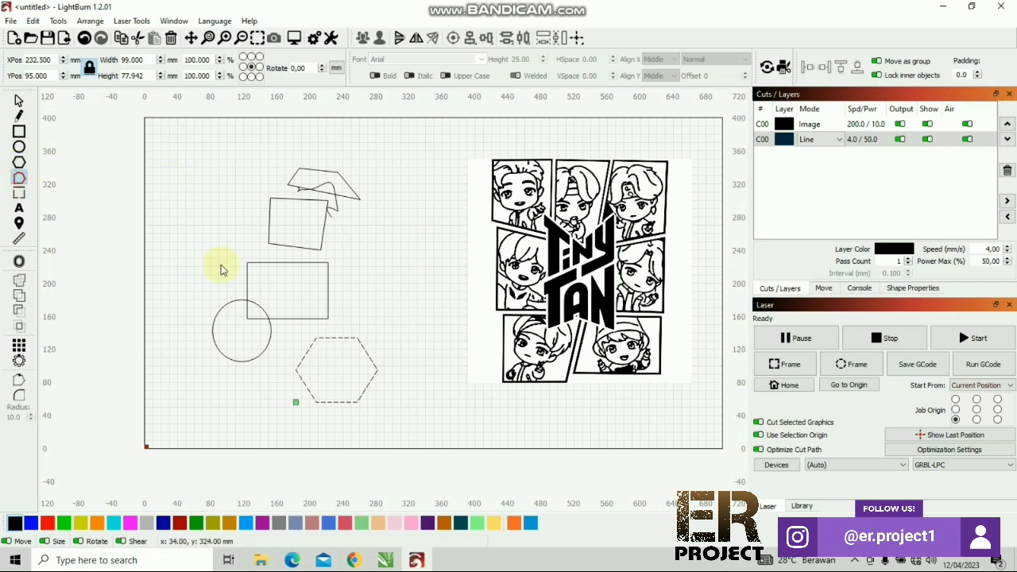
scroll(318, 344, up, 4)
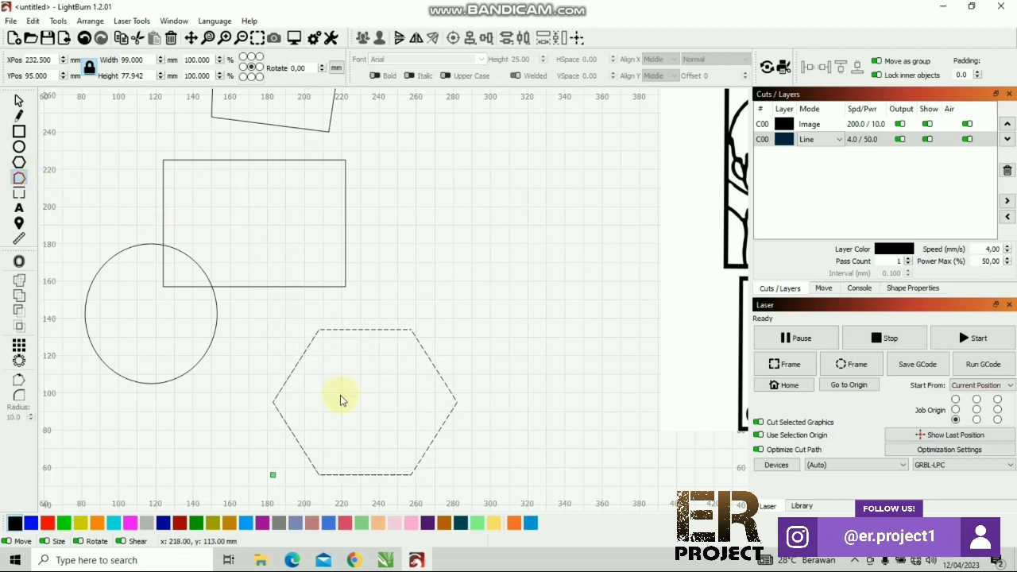
scroll(340, 397, up, 3)
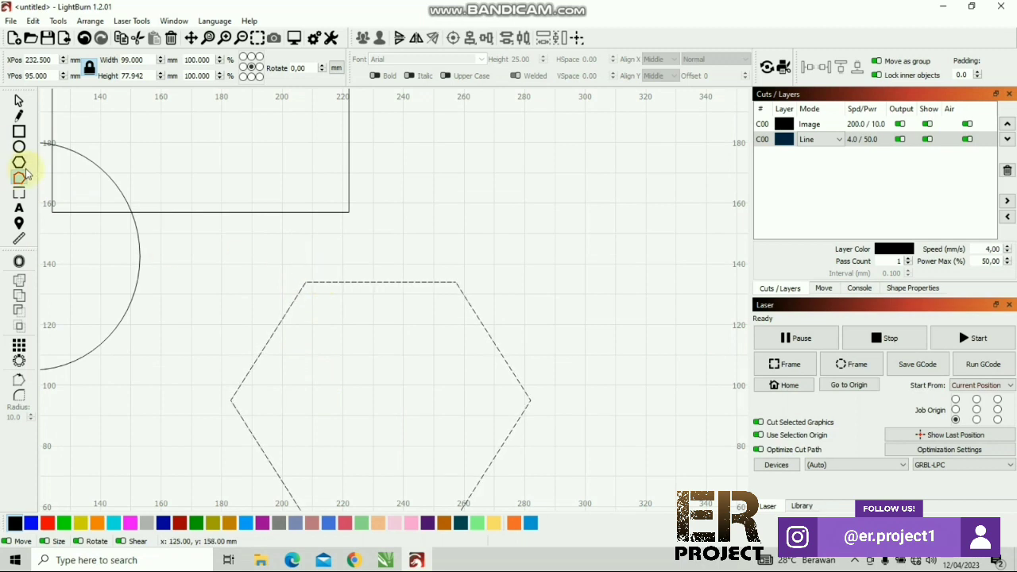
click(19, 193)
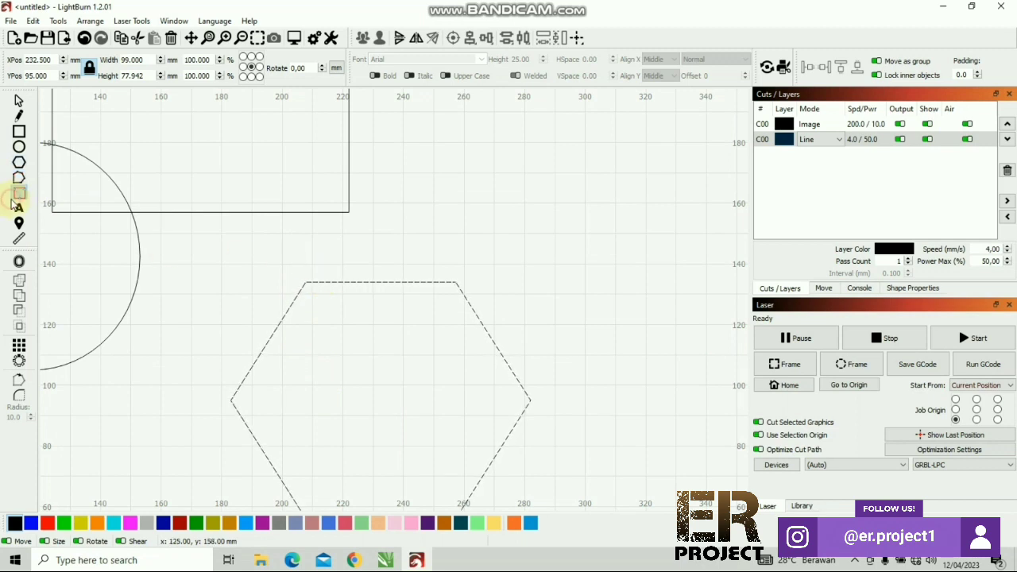
click(294, 302)
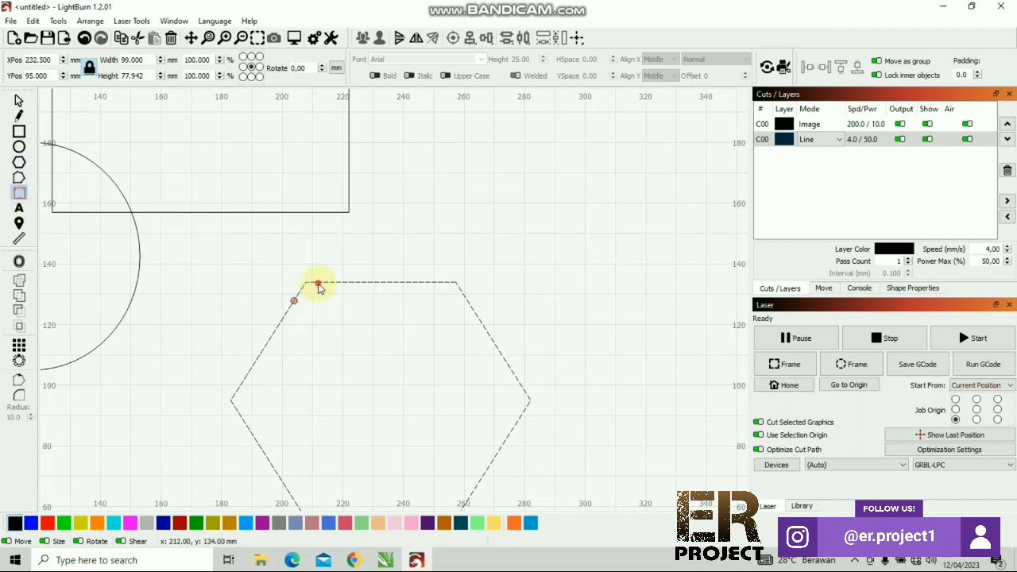
click(334, 282)
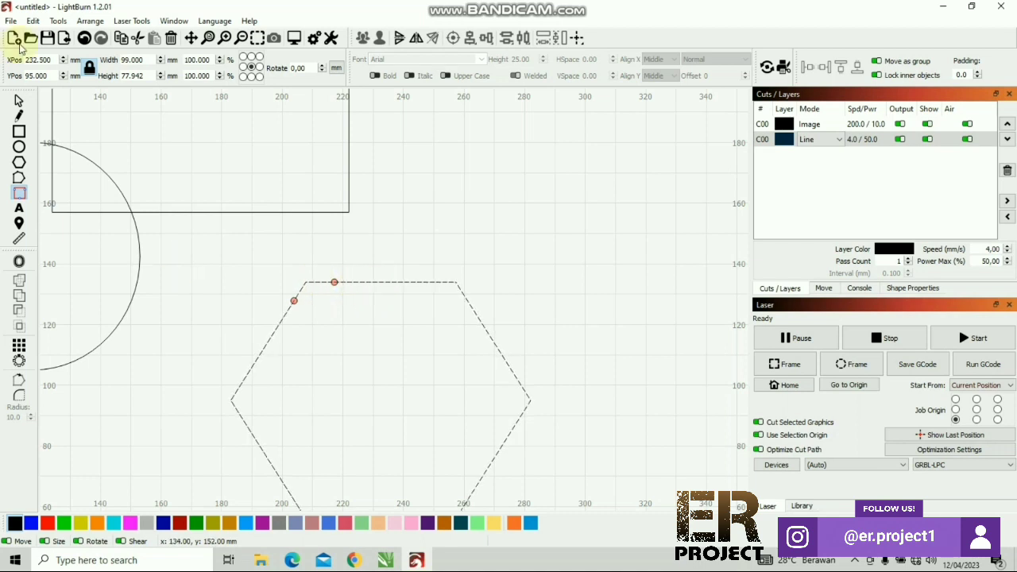
Step: Add the text "sfasf" in Arial above the hexagon, beside the rectangle
click(18, 101)
click(20, 208)
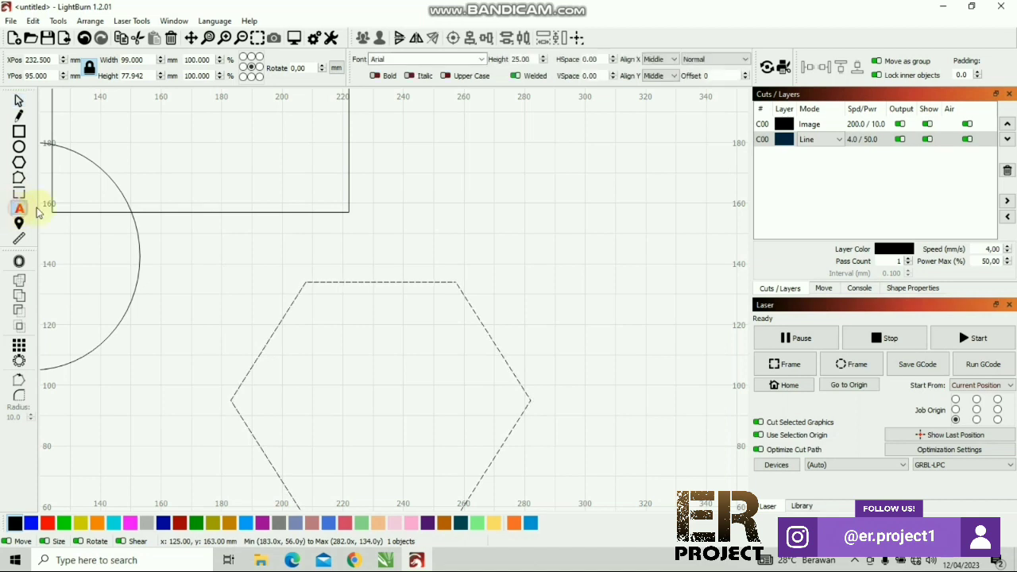
click(428, 141)
text(sfasf)
scroll(423, 190, down, 3)
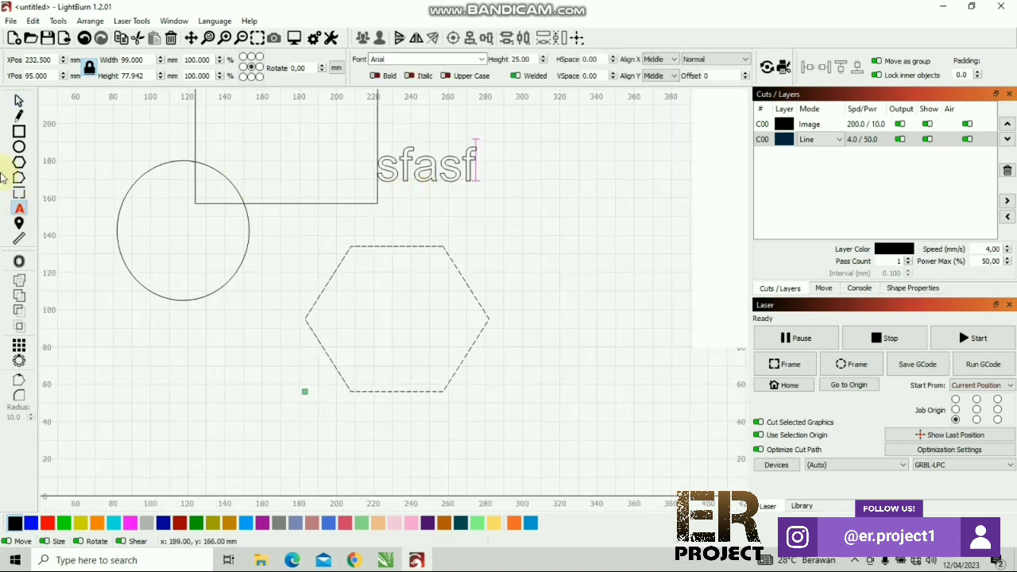
Step: Send the laser head to a point just above the hexagon's top edge with Position Laser
click(19, 224)
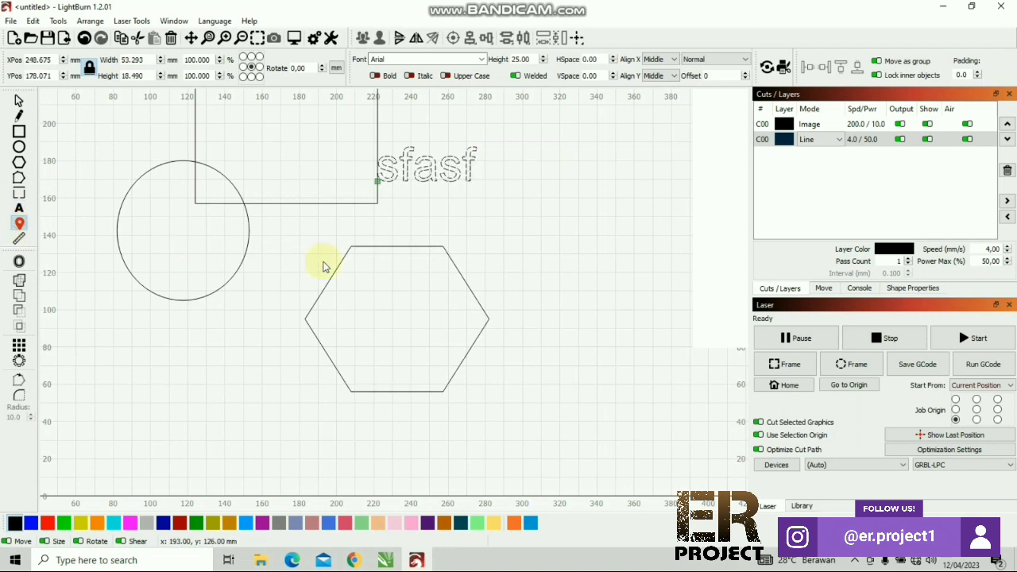
click(363, 230)
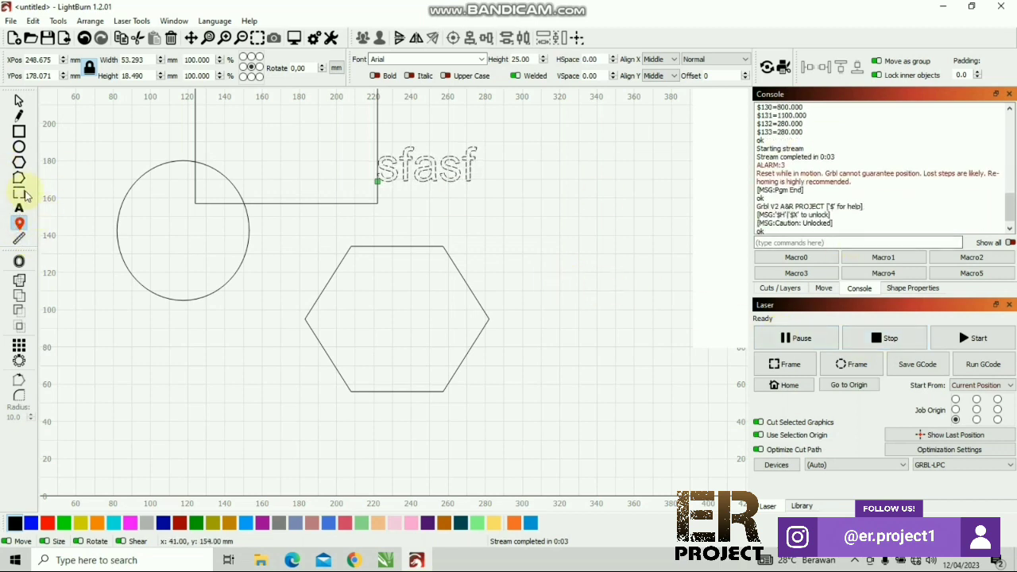
Step: Measure the rectangle, ellipse and hexagon, and close the measurement dialog
click(20, 240)
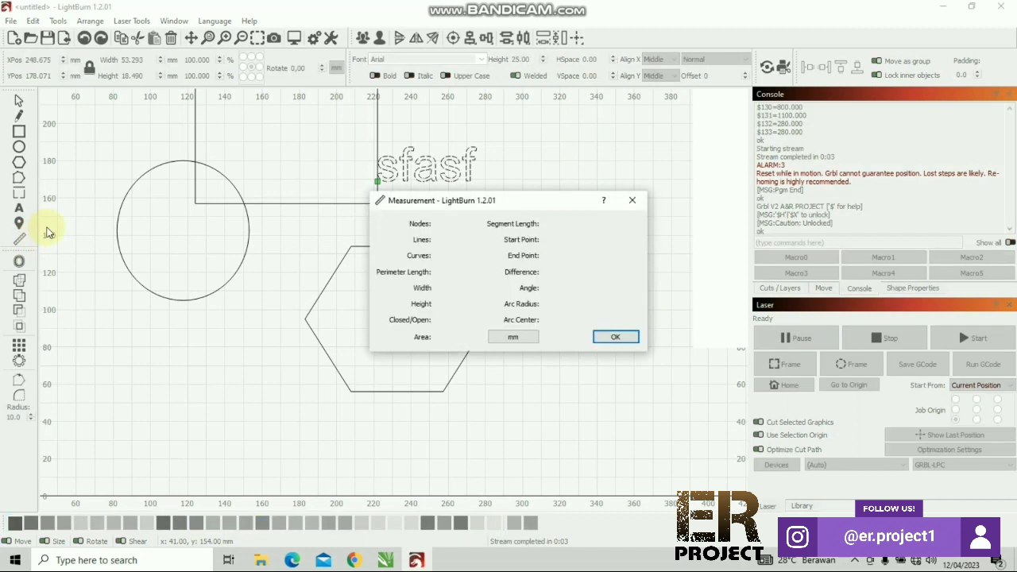
mouse_move(194, 202)
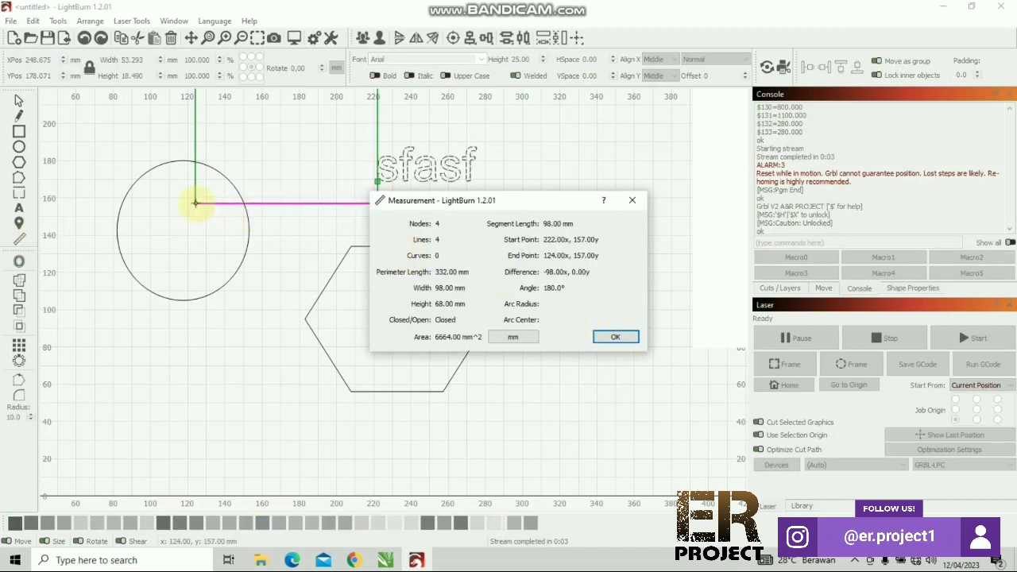
click(217, 294)
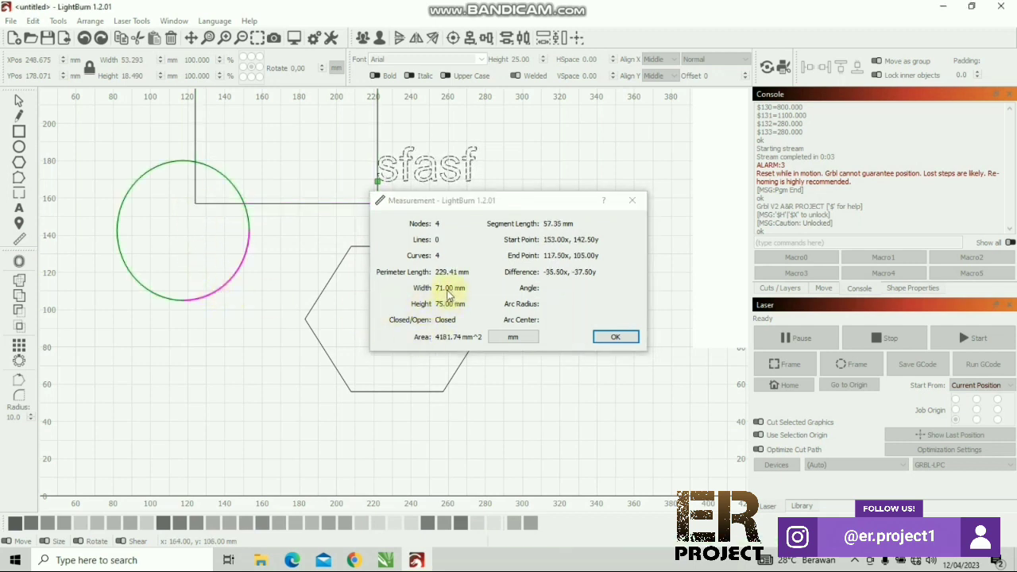
click(309, 204)
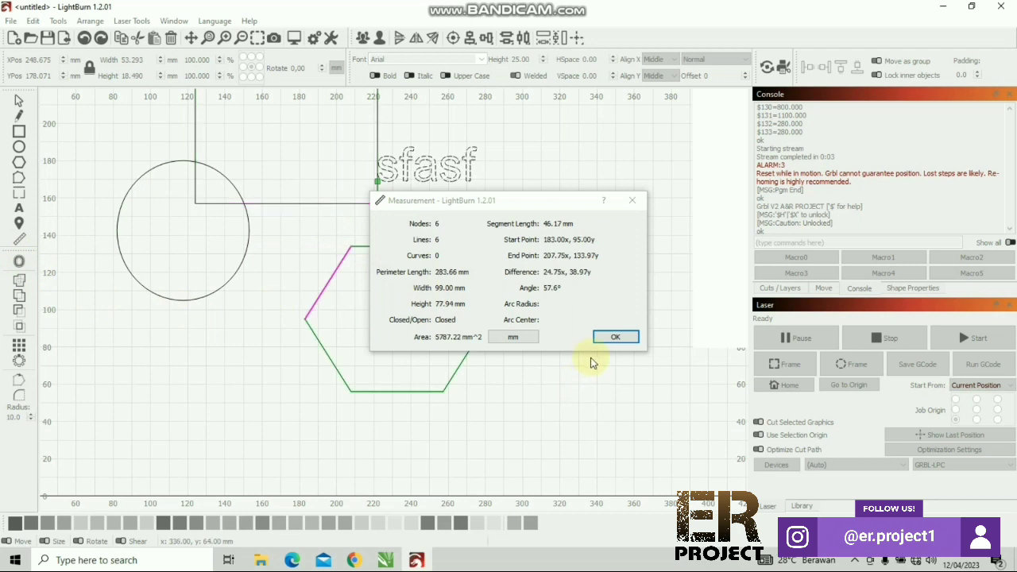
click(604, 339)
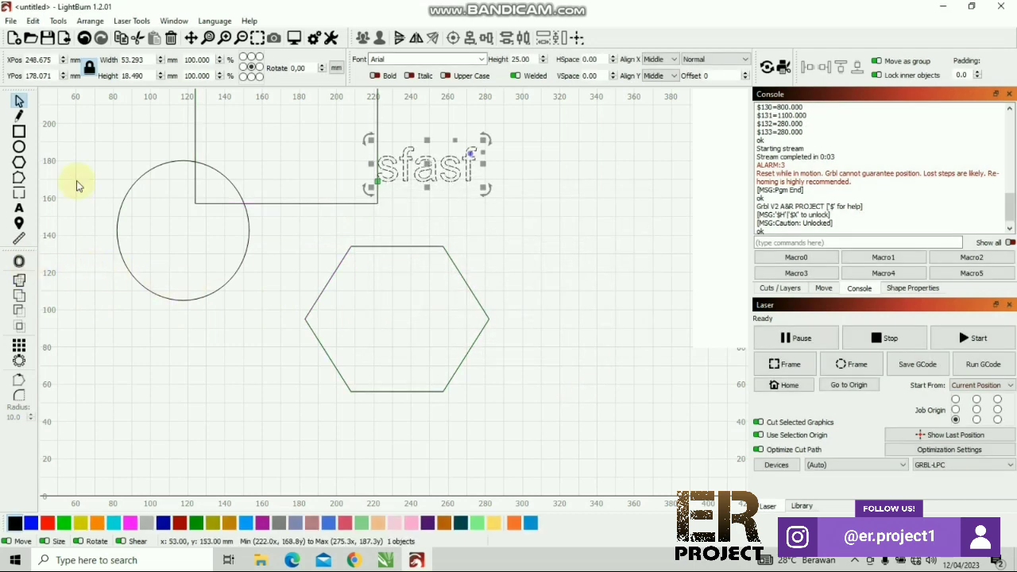
Step: Start an inward offset of the hexagon with the Corner style and set the offset distance to 2 mm
click(20, 263)
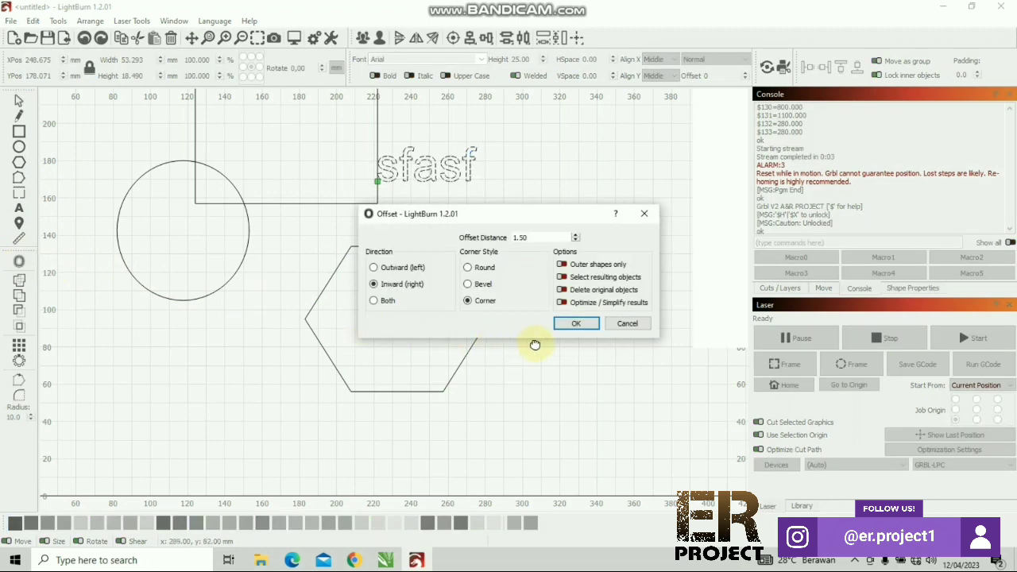
click(627, 324)
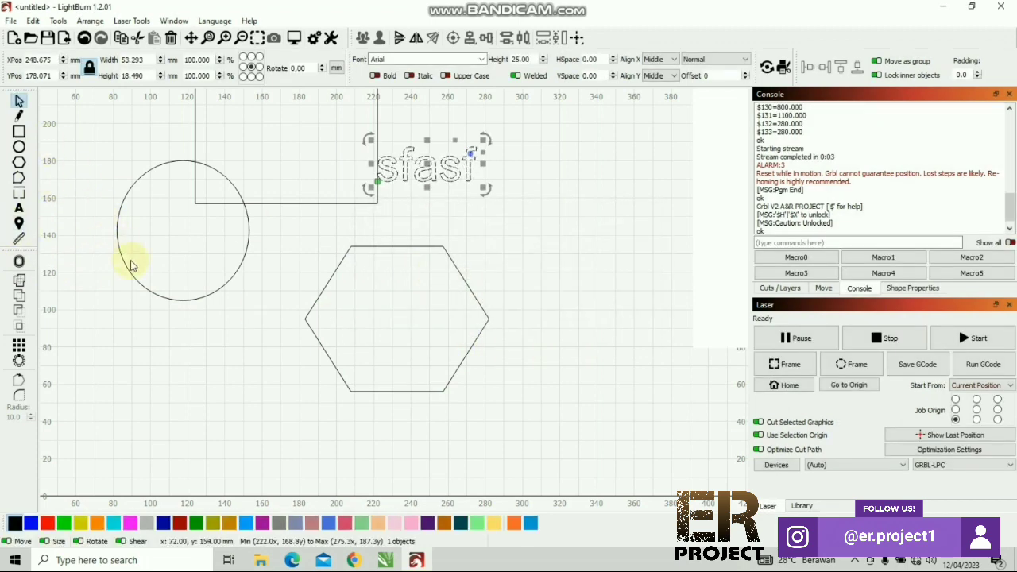
click(307, 326)
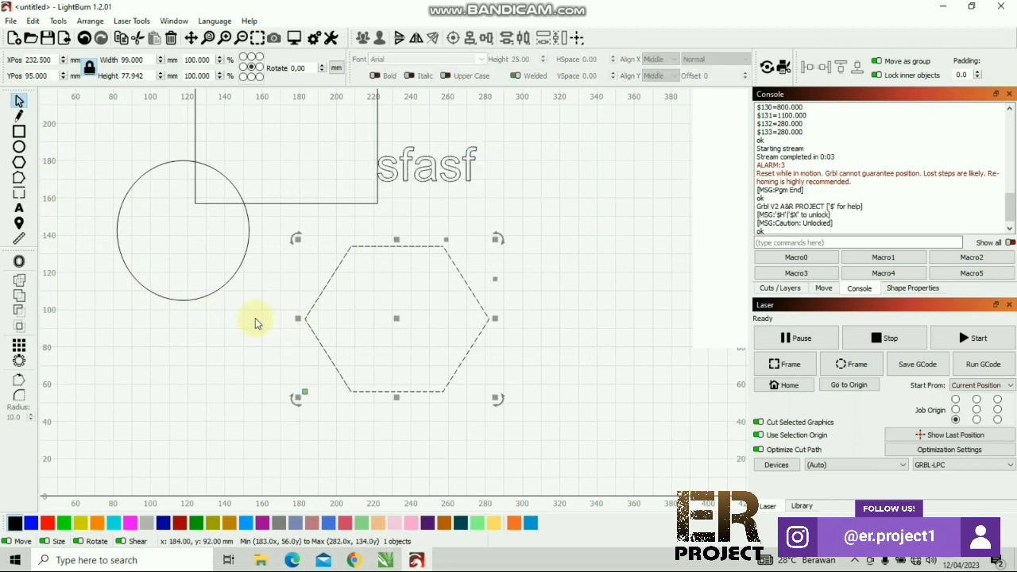
click(19, 263)
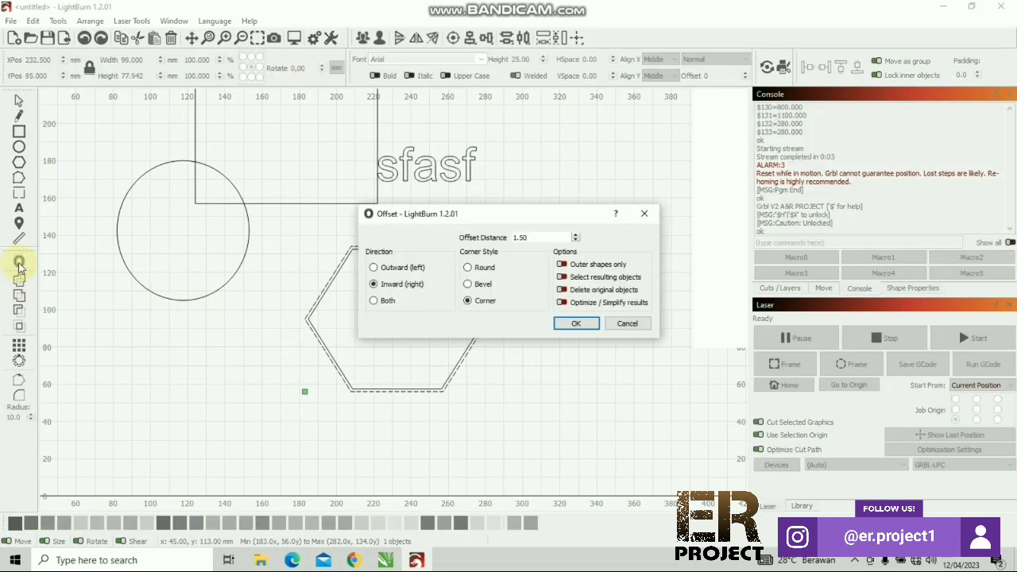
click(374, 268)
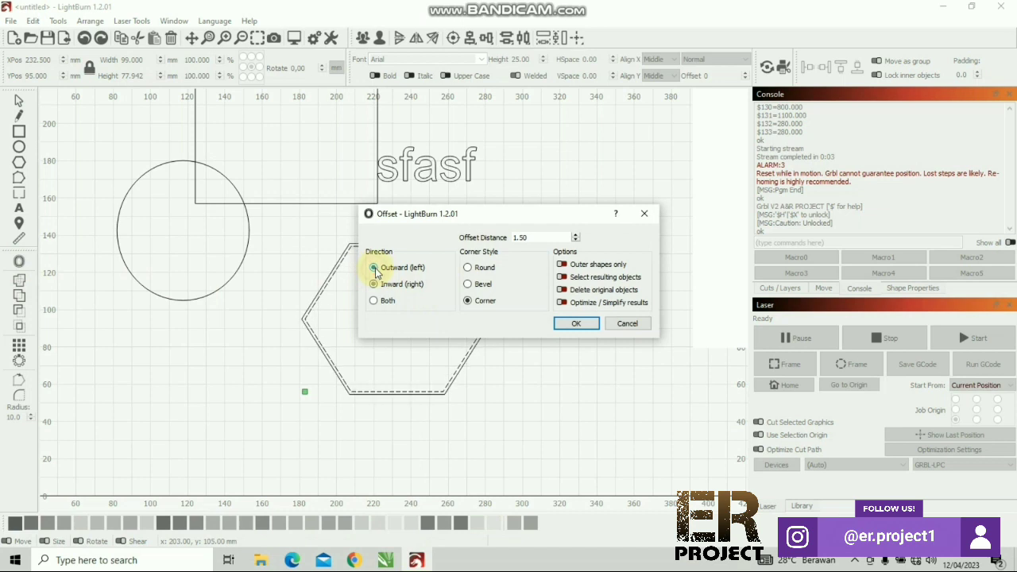
click(374, 284)
drag(540, 233, 507, 235)
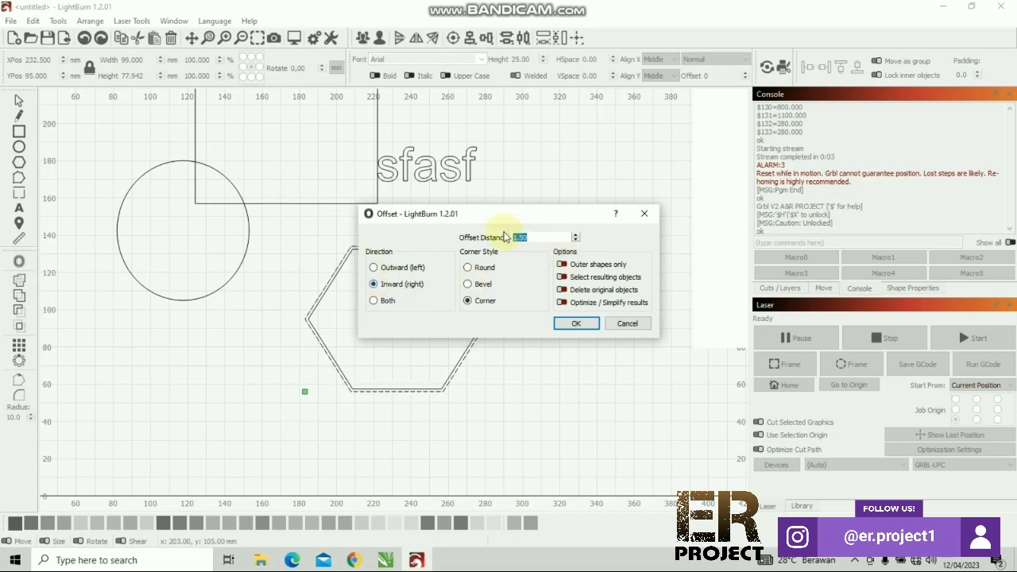
text(2)
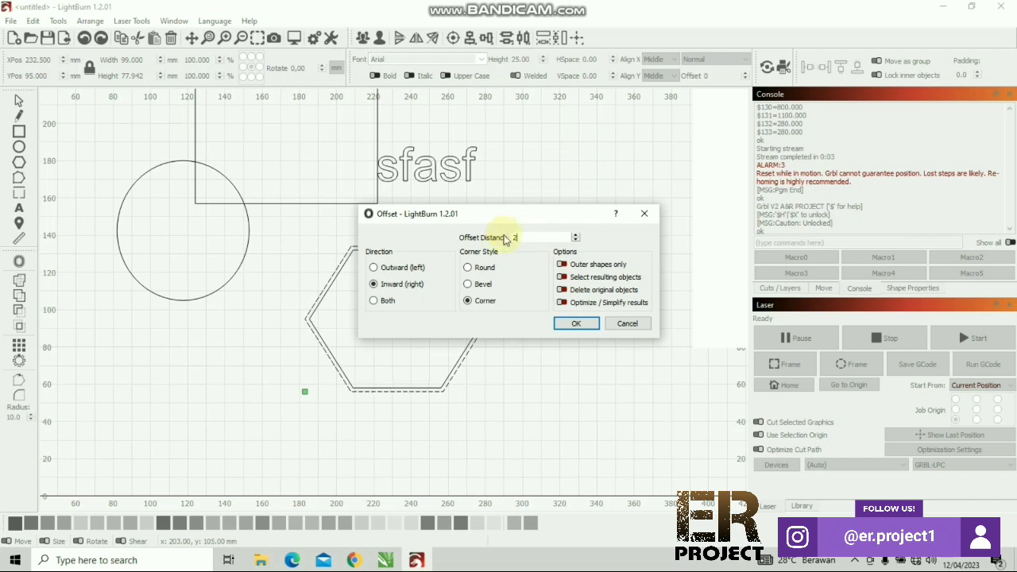
Step: Preview the inward and two-sided offset directions, and apply the hexagon's offset outward
click(374, 268)
click(376, 284)
click(374, 301)
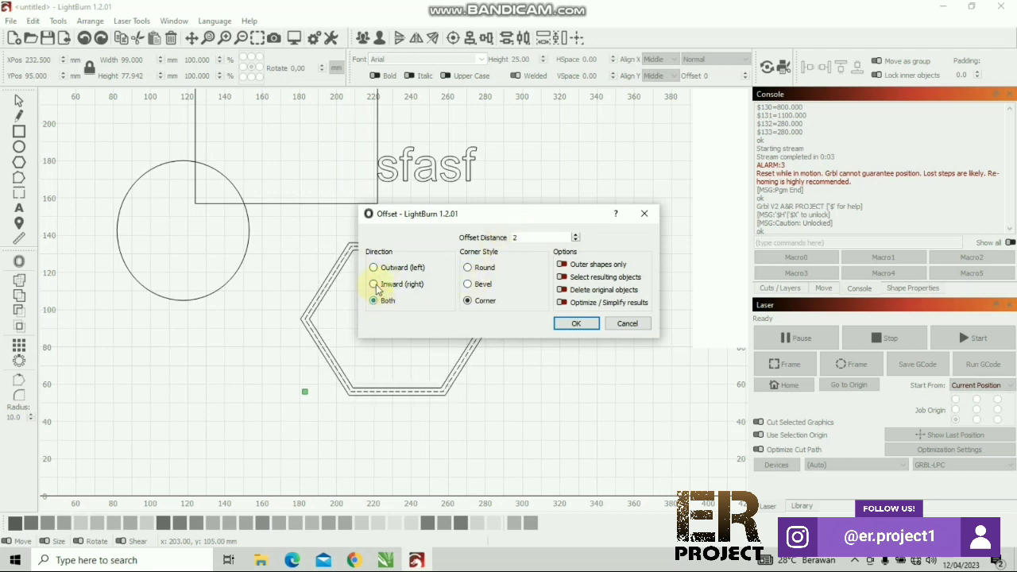
click(375, 284)
click(374, 268)
click(574, 324)
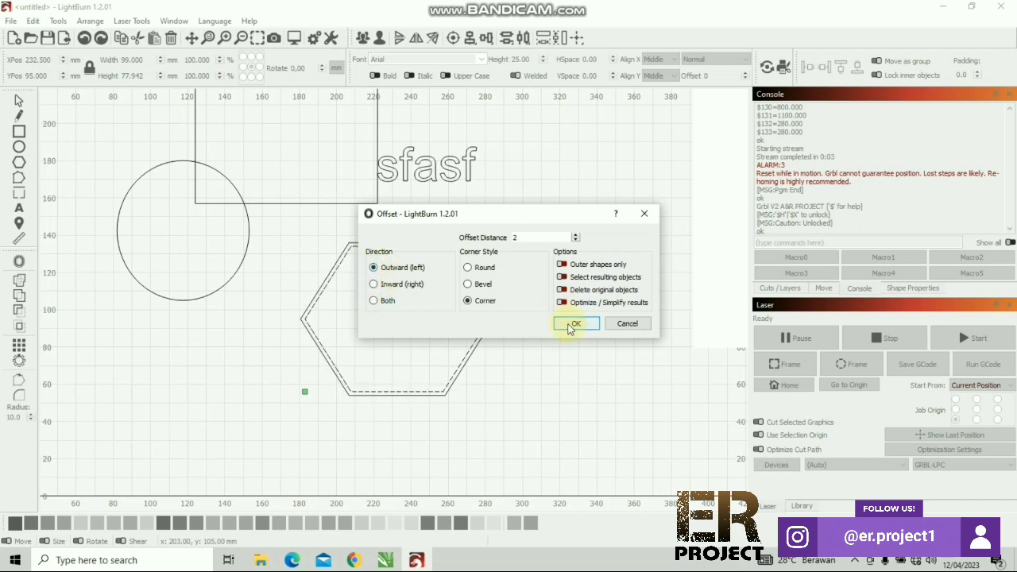
click(457, 326)
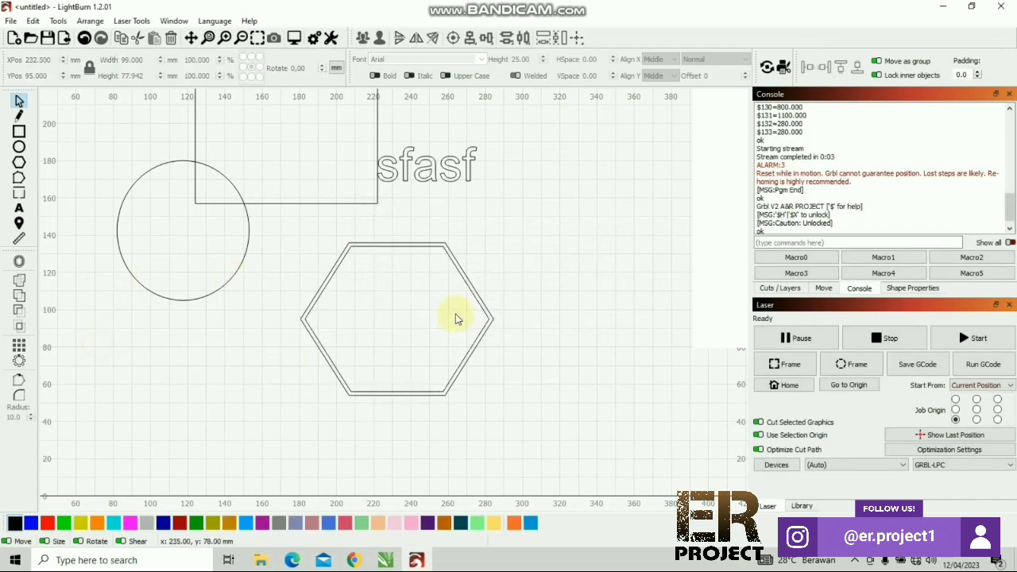
Step: Try Weld and then Boolean Union on the rectangle and the overlapping ellipse, undoing each result
scroll(41, 238, down, 1)
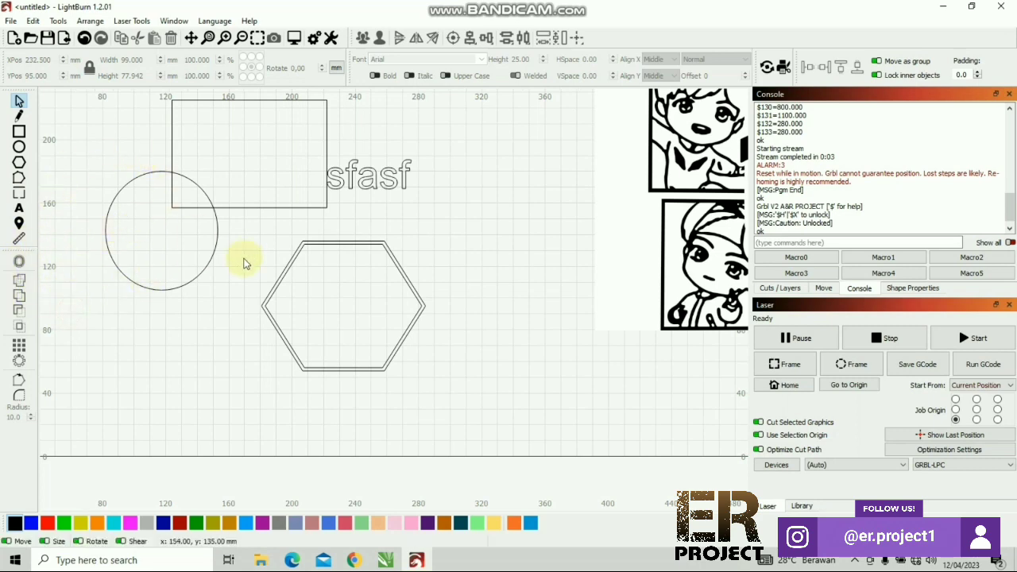
scroll(182, 255, down, 2)
scroll(194, 193, up, 3)
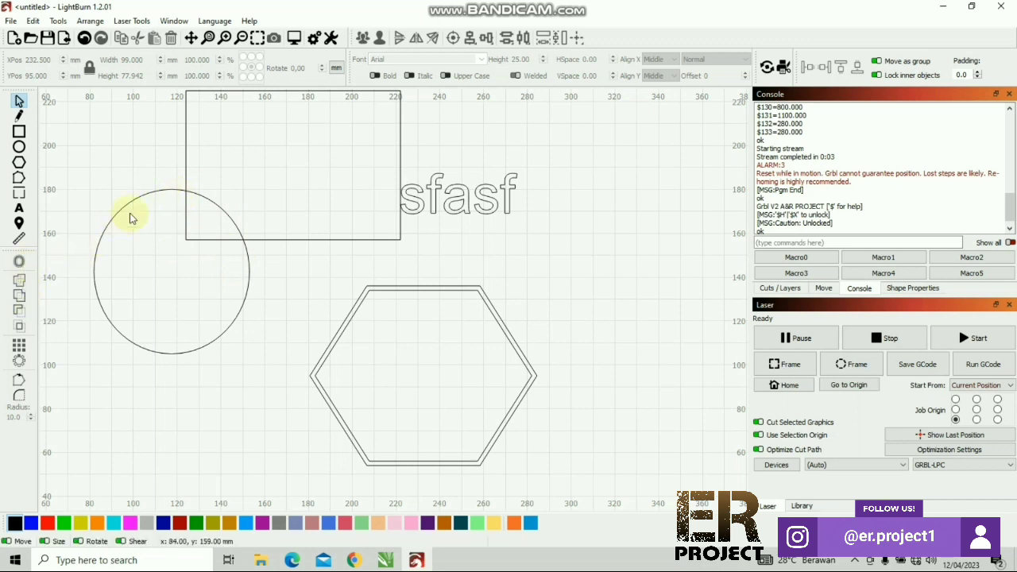
click(186, 167)
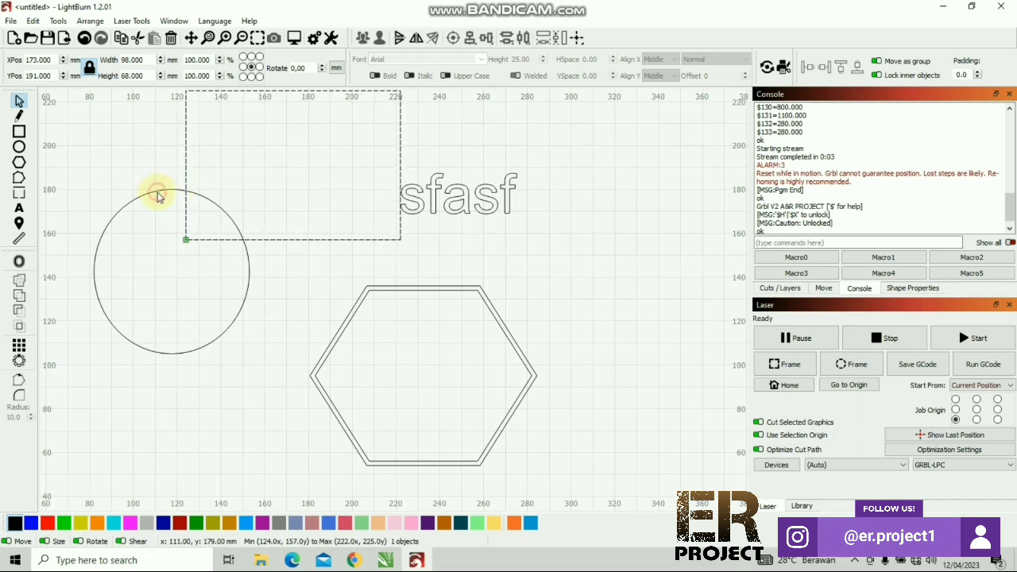
shift+click(158, 196)
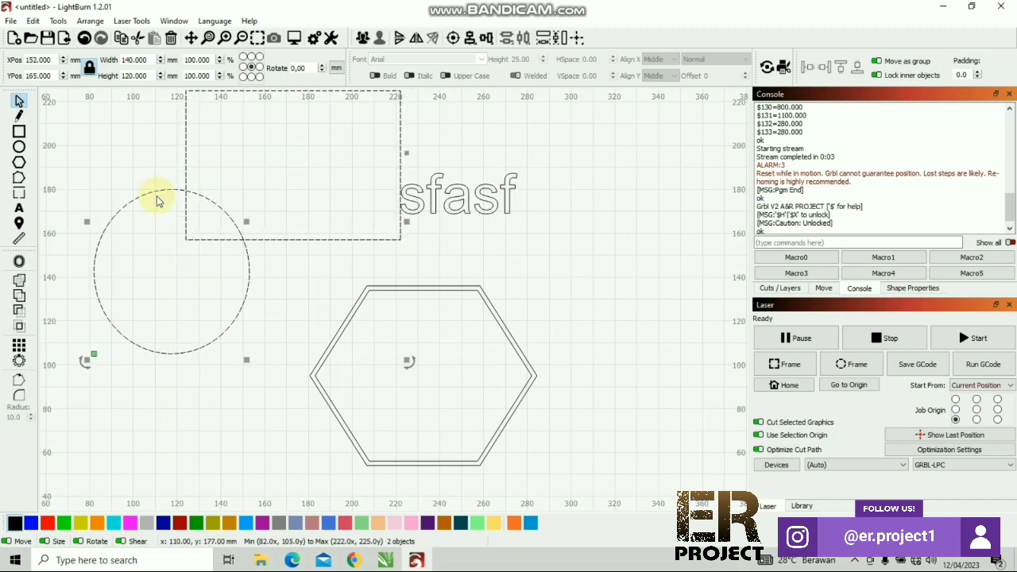
click(20, 281)
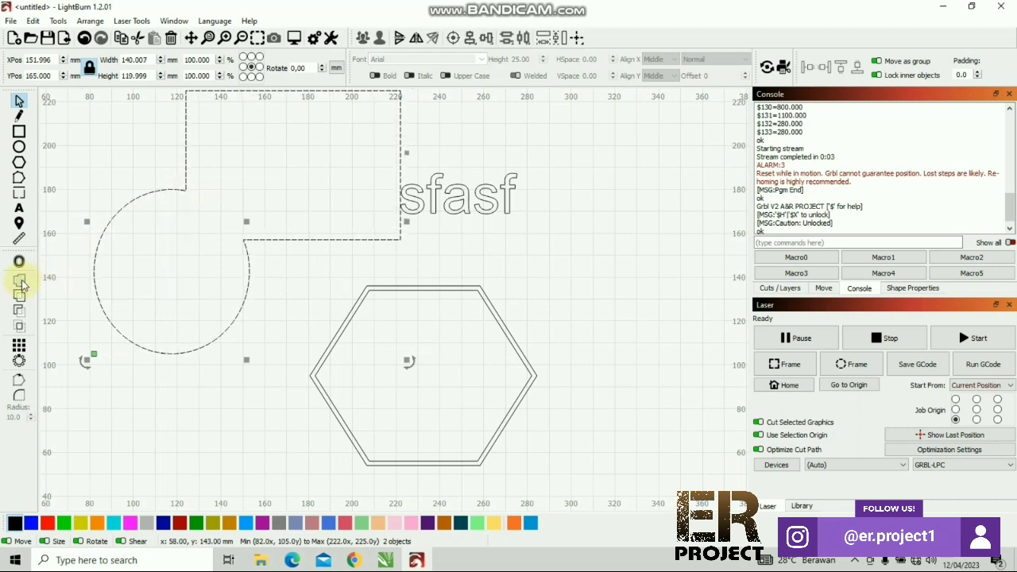
click(83, 39)
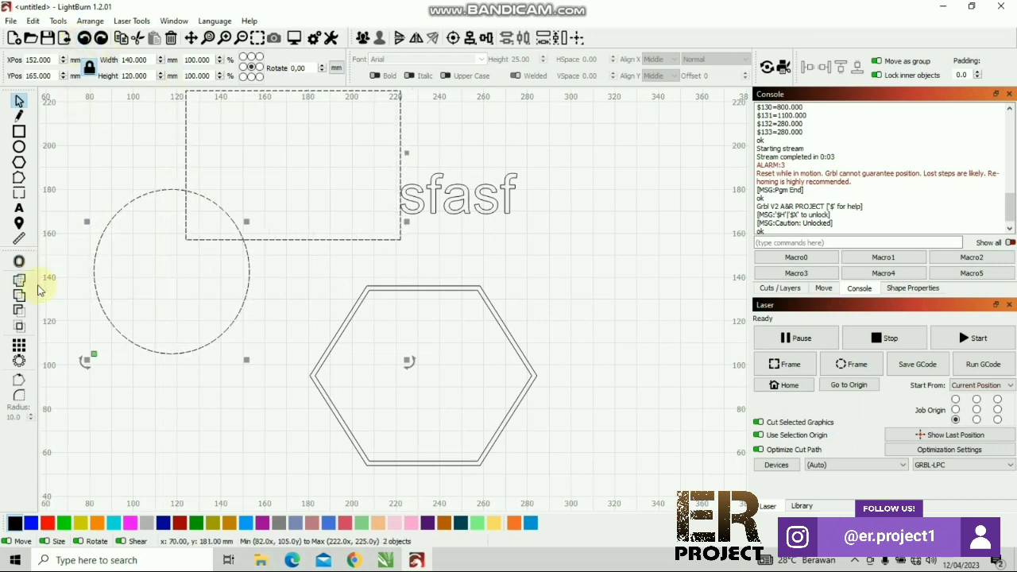
click(19, 296)
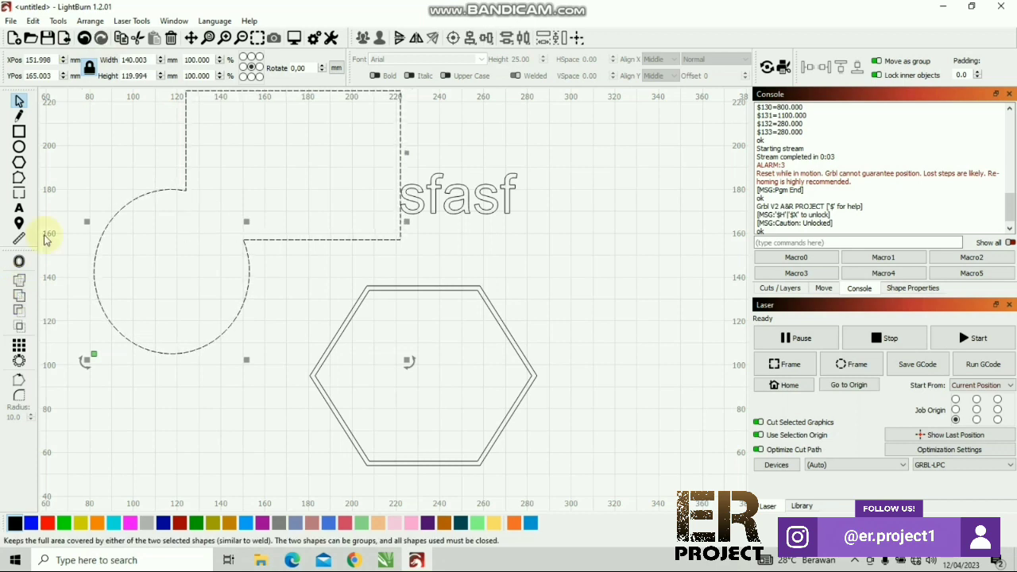
click(83, 39)
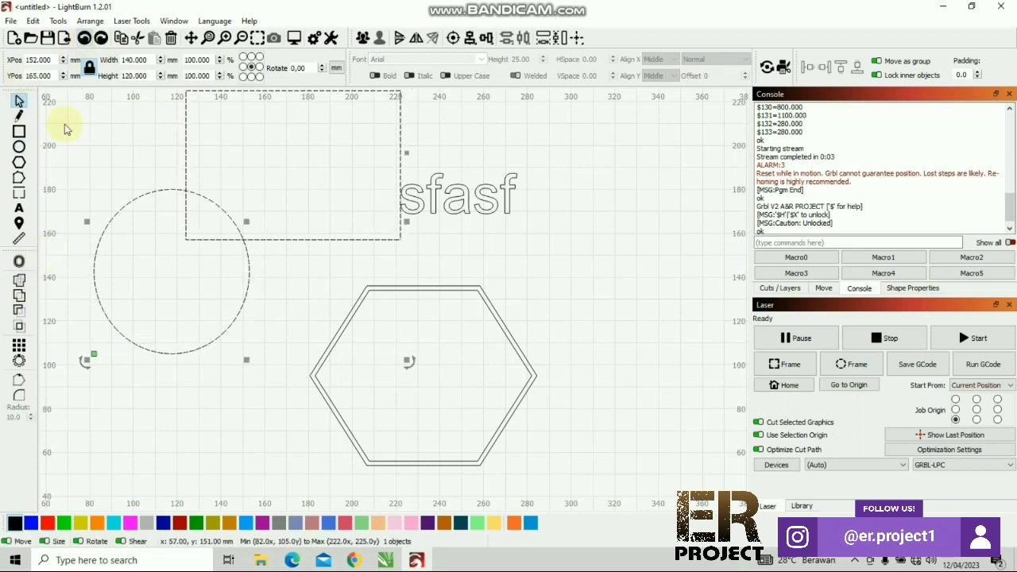
Step: Try Boolean Subtract and then Boolean Intersection on the rectangle and ellipse, undoing each result, and deselect them
click(20, 311)
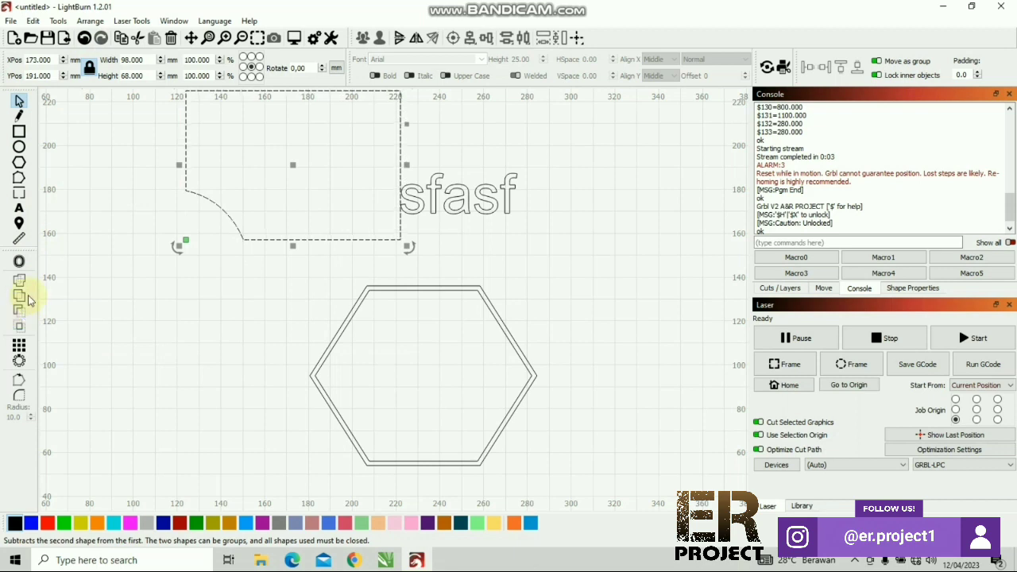
click(84, 39)
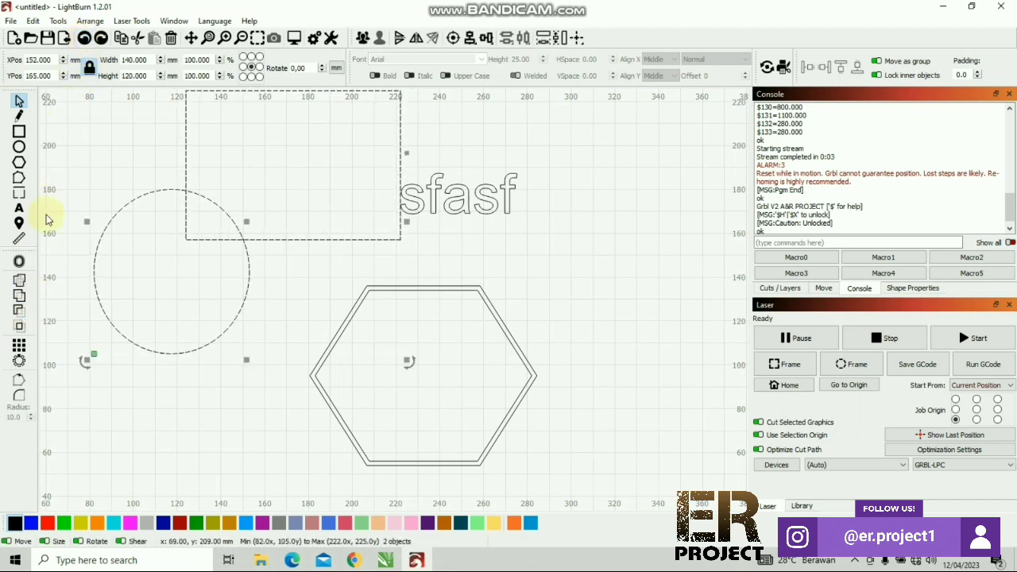
click(21, 327)
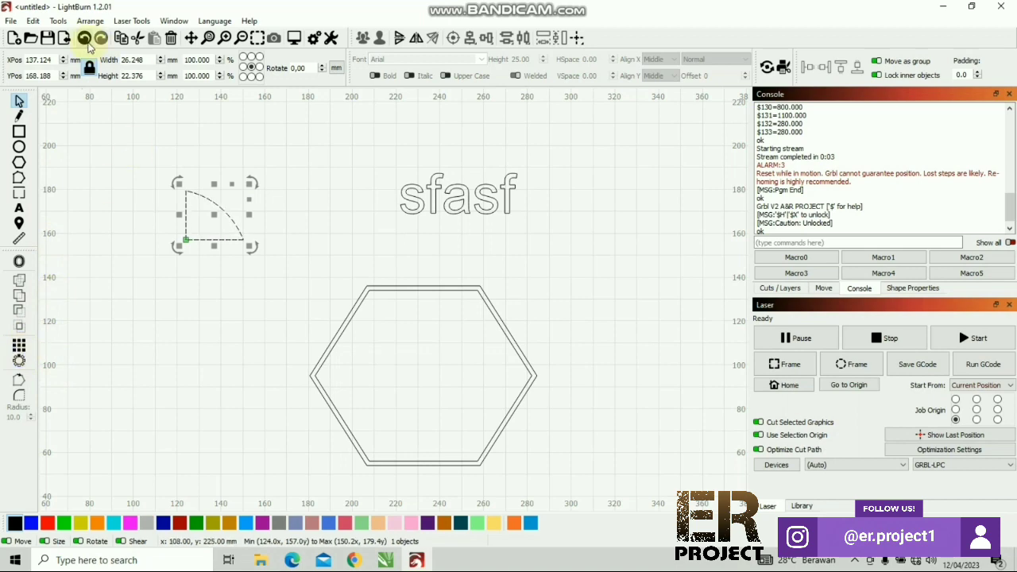
click(85, 41)
click(159, 214)
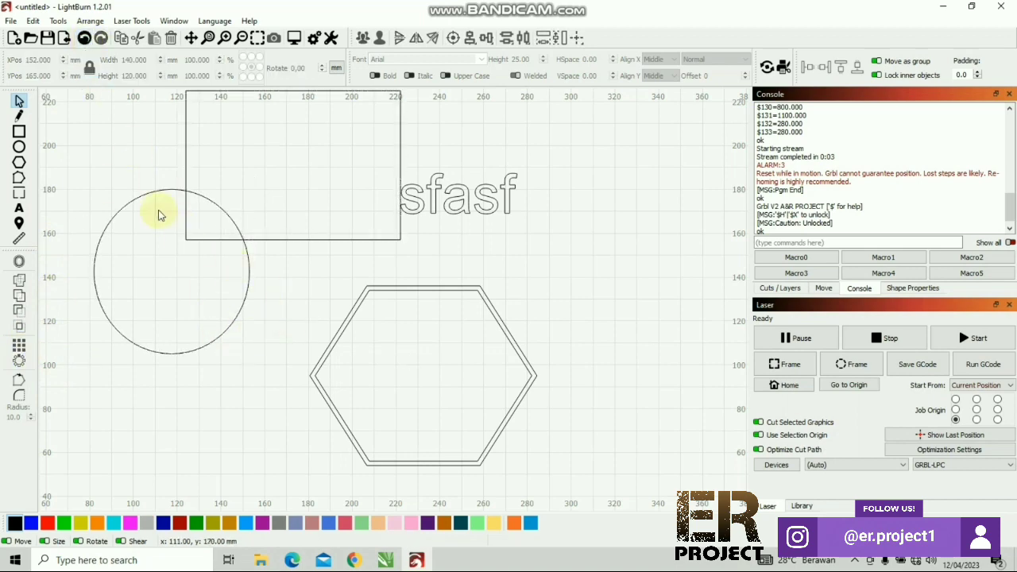
Step: Try a circular array of the ellipse with 8 copies from 0 to 360 degrees in 45-degree steps, and undo it
scroll(199, 238, up, 2)
scroll(204, 245, down, 5)
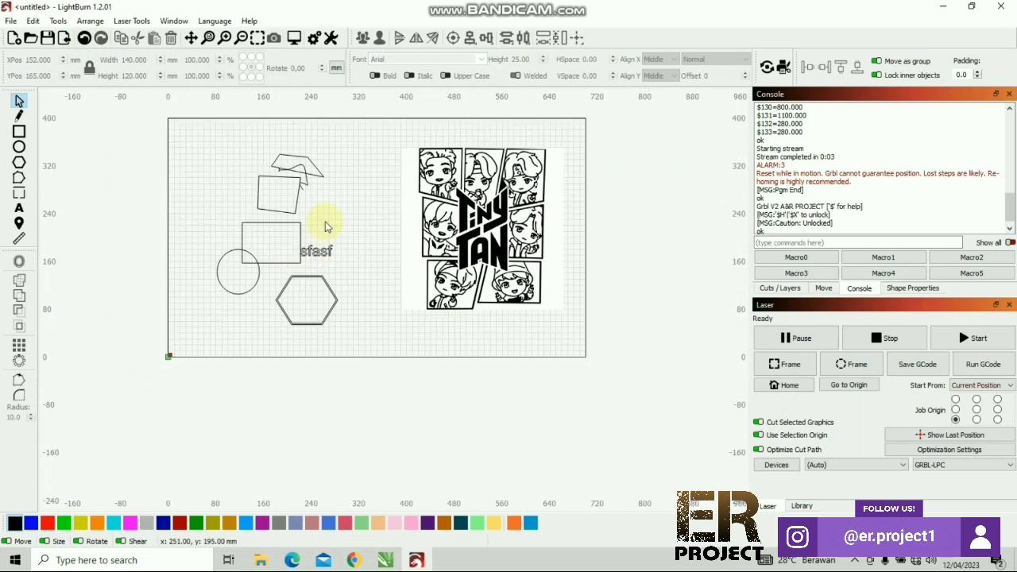
scroll(329, 223, up, 2)
click(20, 379)
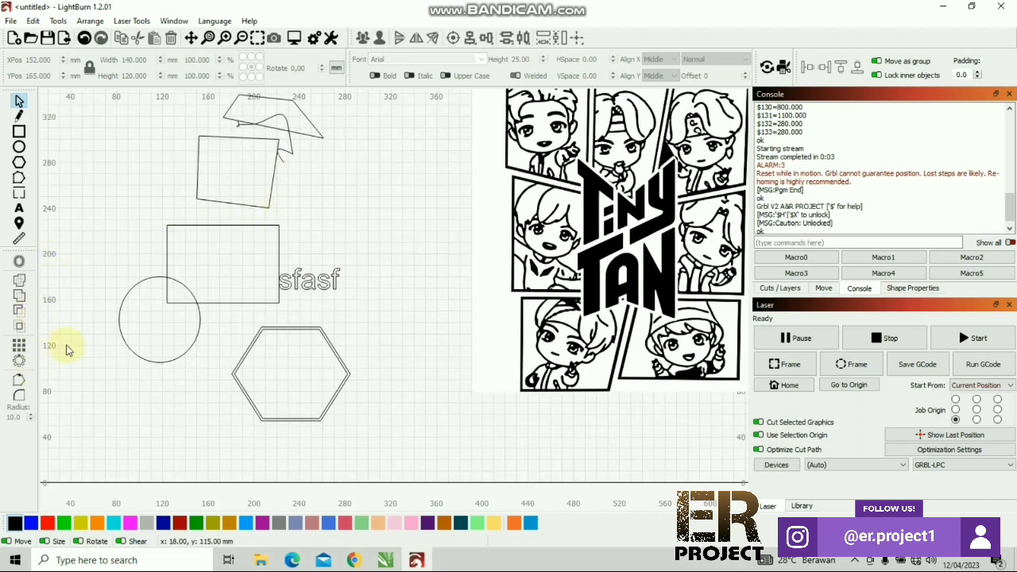
click(147, 285)
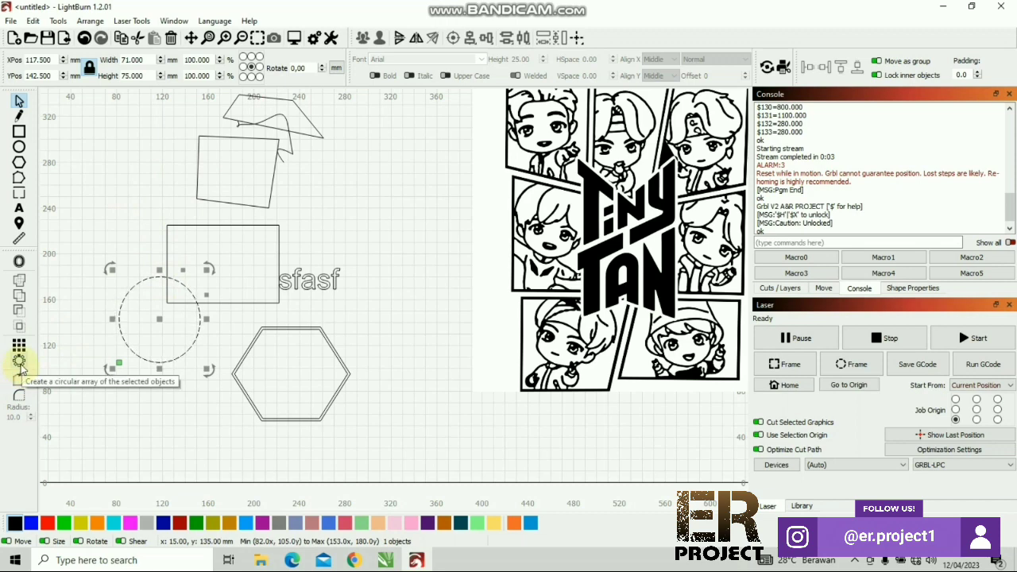
click(19, 361)
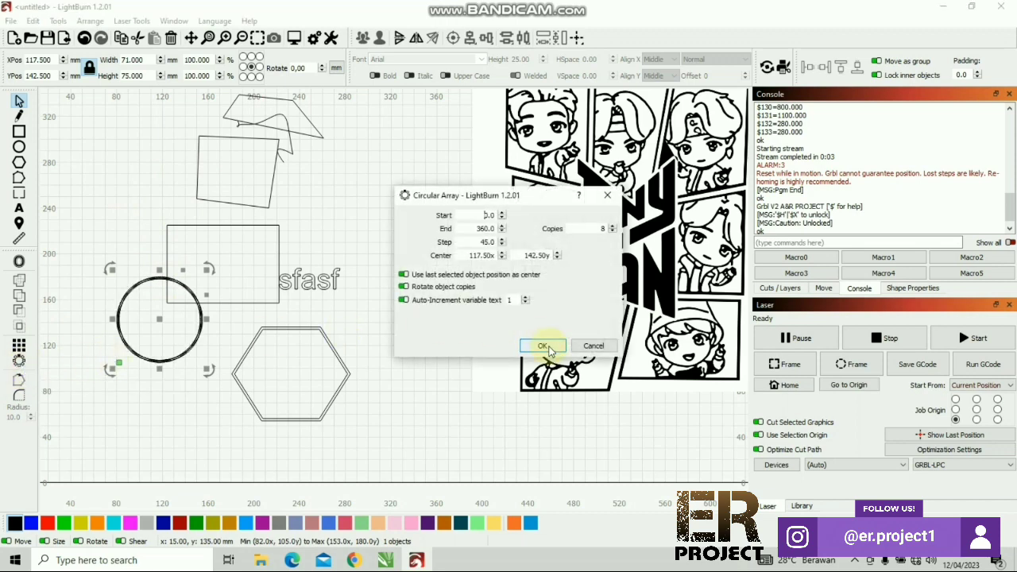
click(543, 346)
scroll(148, 284, up, 5)
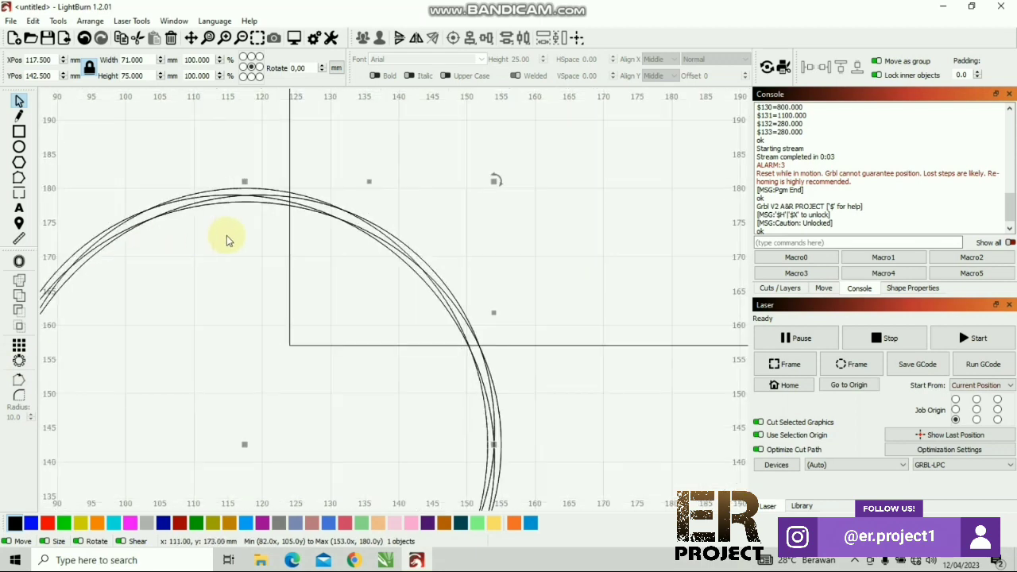
scroll(226, 235, down, 3)
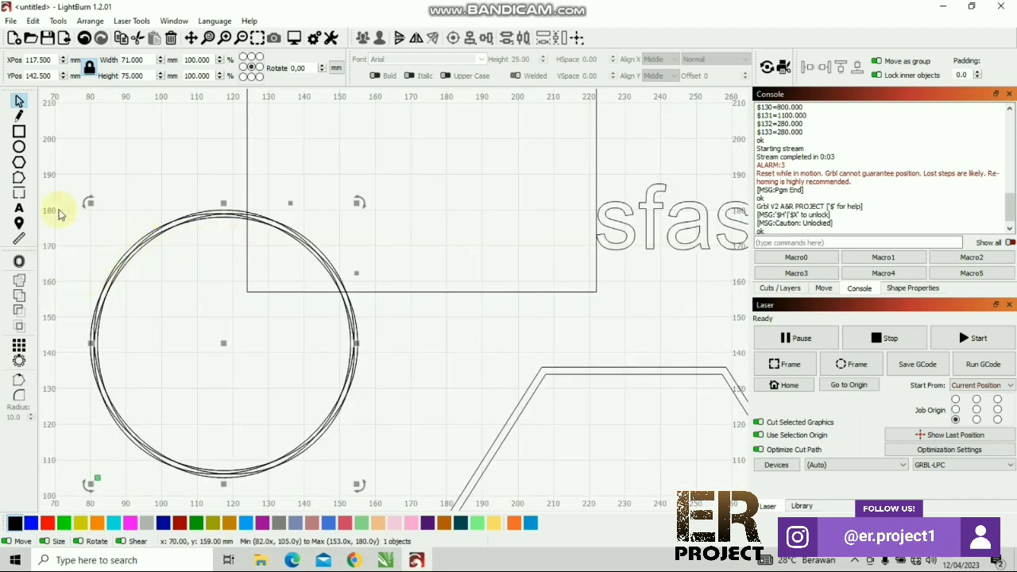
click(84, 39)
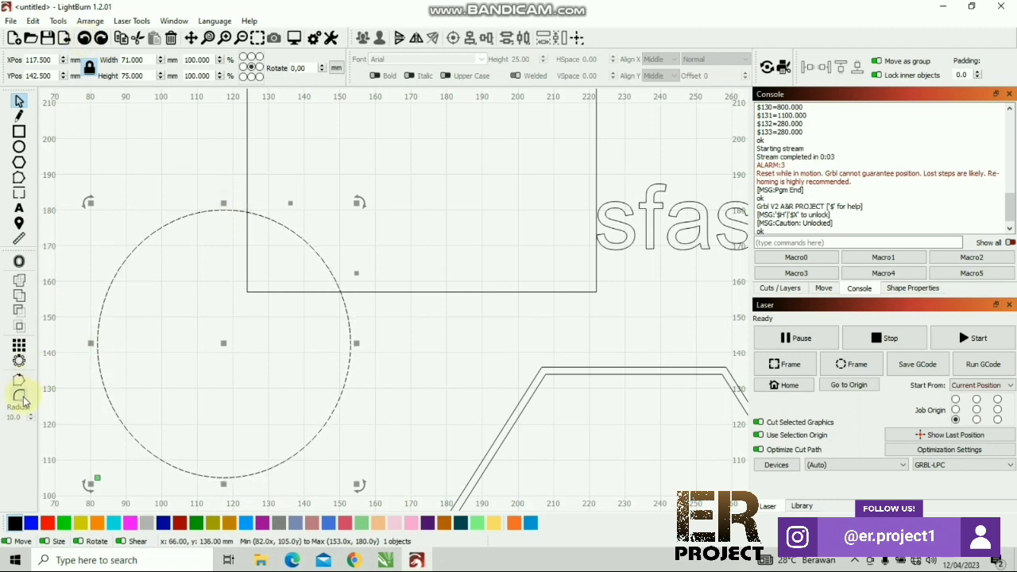
Step: Review the grid array settings for the ellipse, close them without creating an array, and deselect the ellipse
click(20, 348)
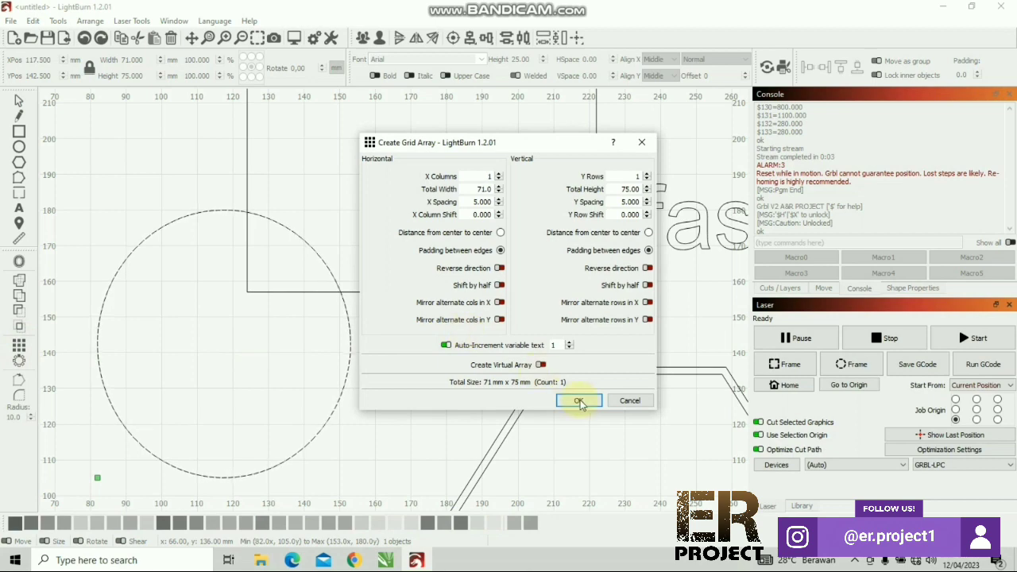
click(629, 401)
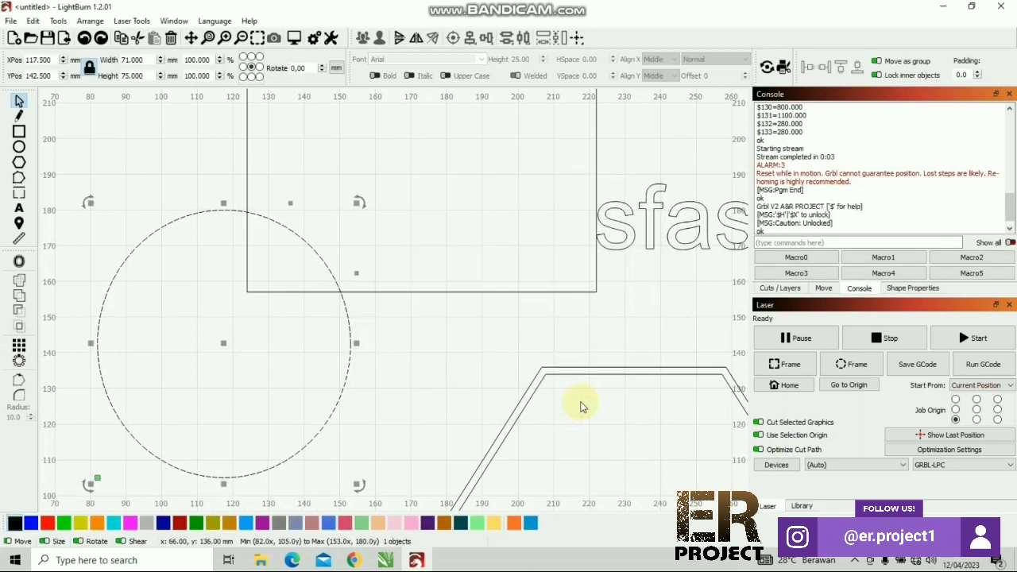
scroll(425, 359, down, 4)
click(416, 325)
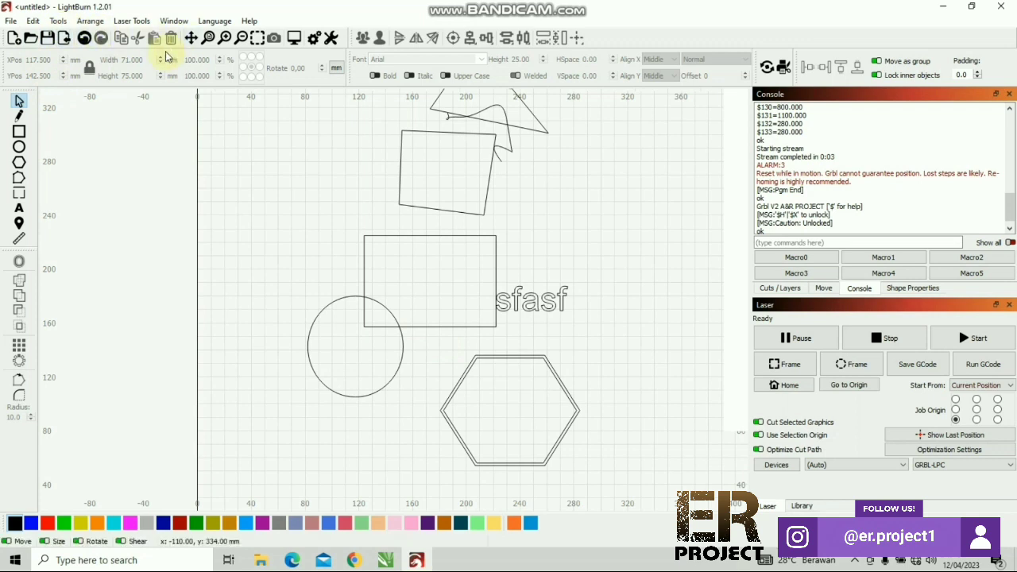
click(14, 21)
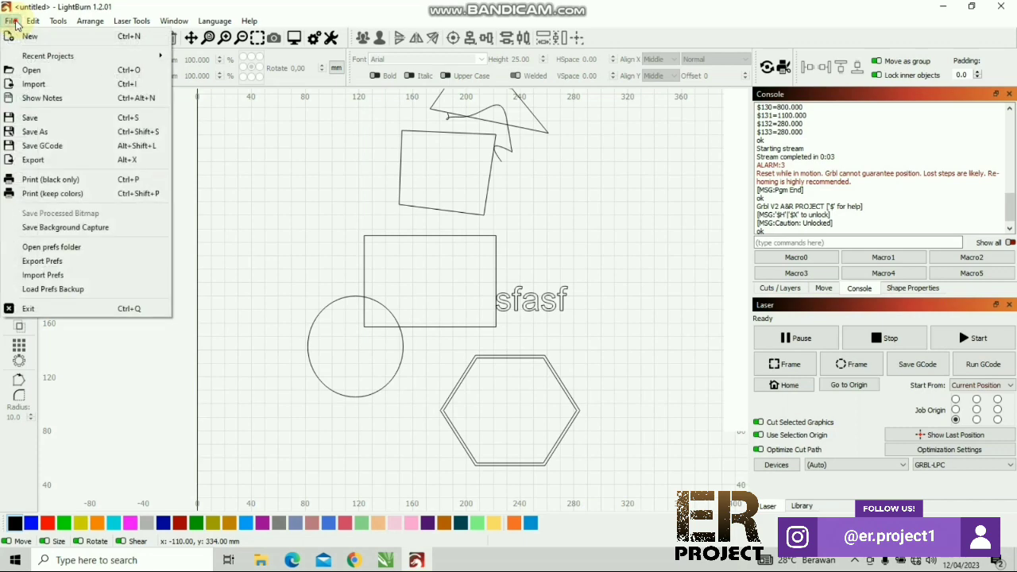
click(14, 22)
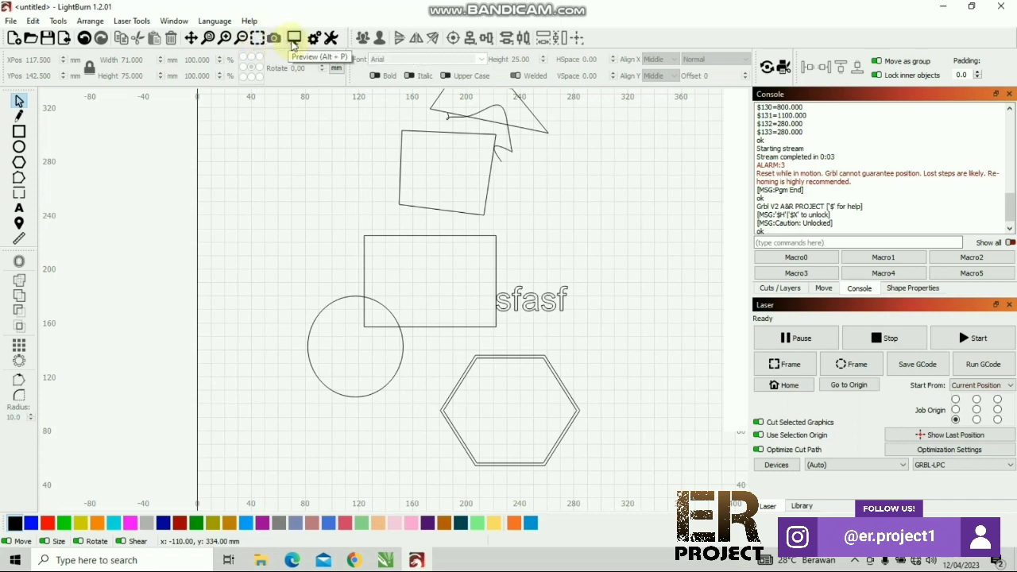
scroll(324, 205, down, 4)
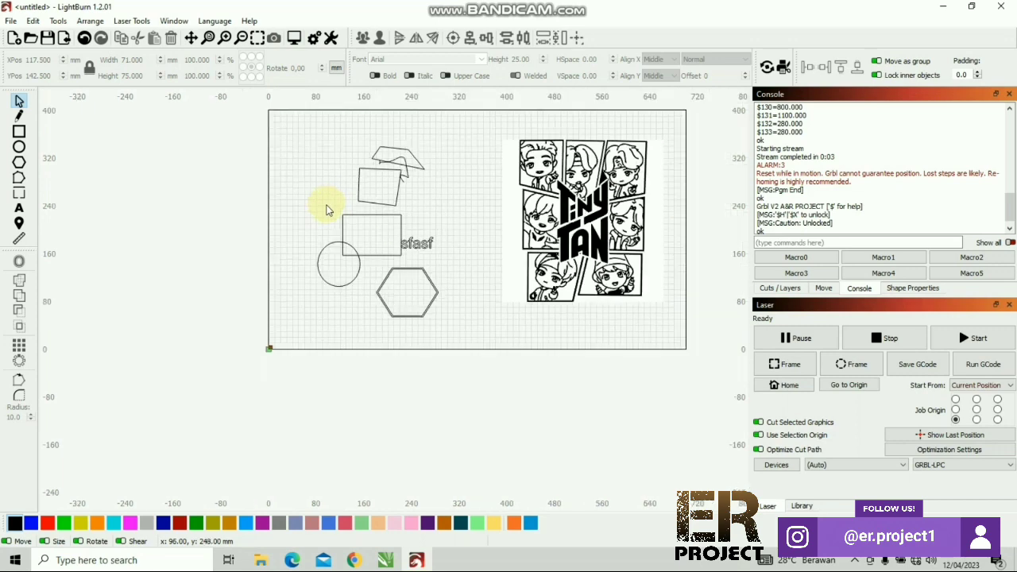
Step: Select the vector shapes beside the image, deselect them, and show the cut layer settings
drag(297, 137, 462, 330)
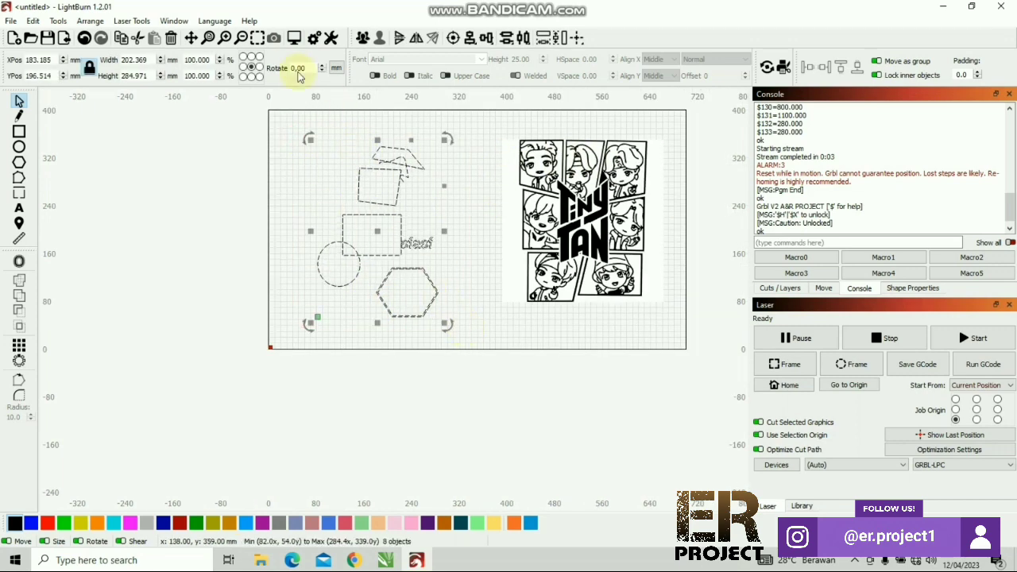
click(642, 401)
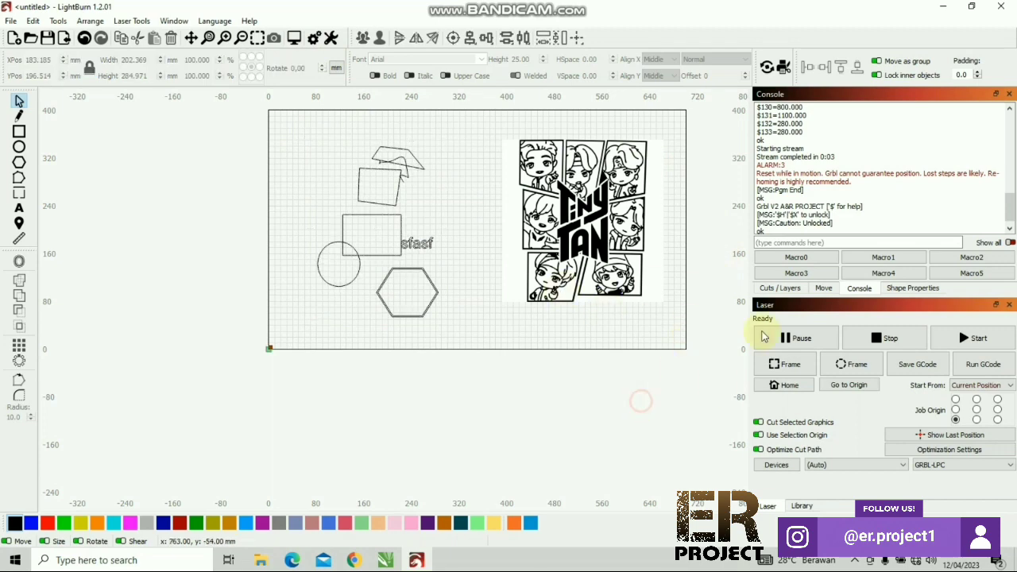
click(780, 288)
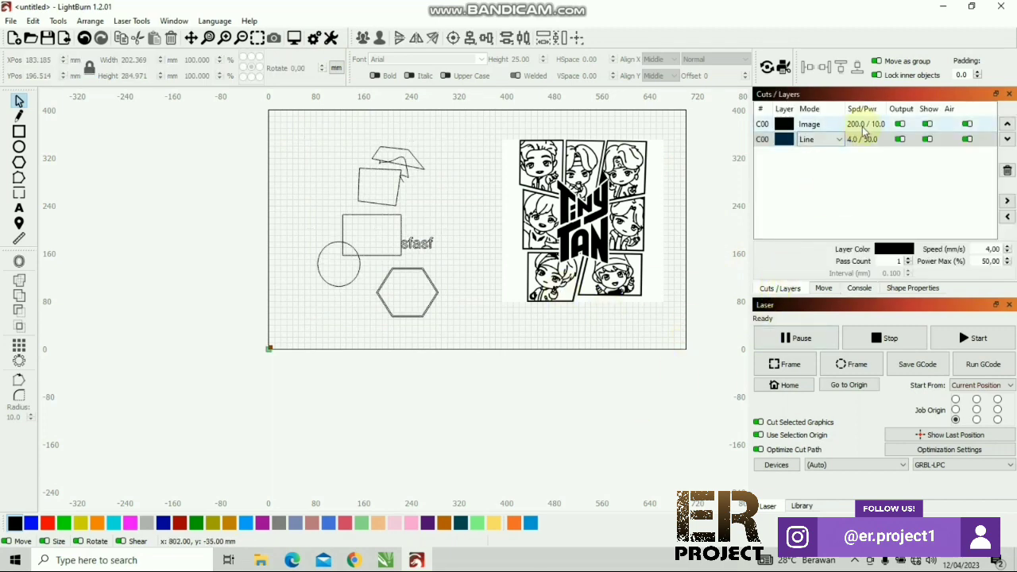
Step: Try to preview the job without a selection, and turn off Cut Selected Graphics
scroll(538, 159, down, 10)
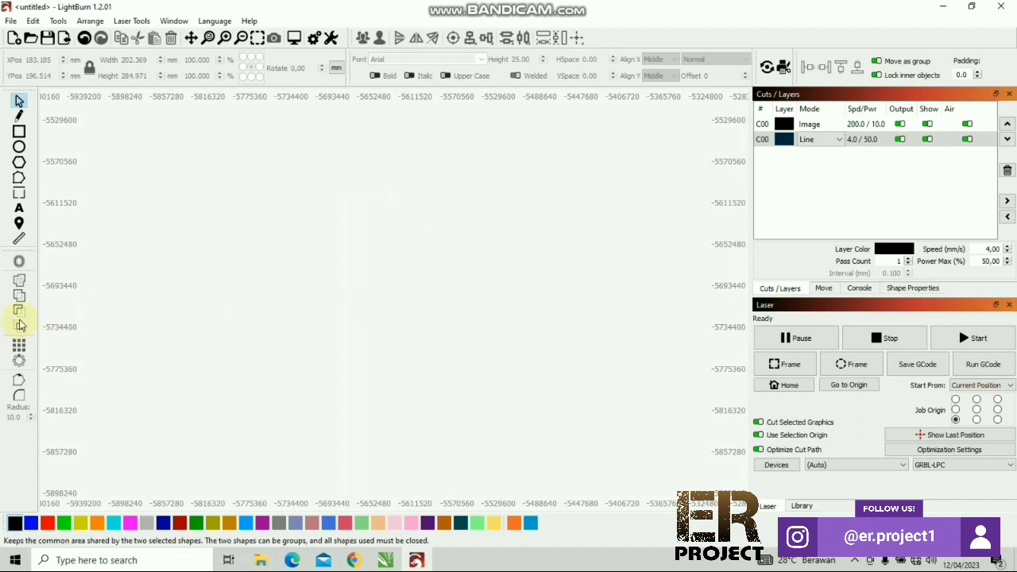
right_click(296, 321)
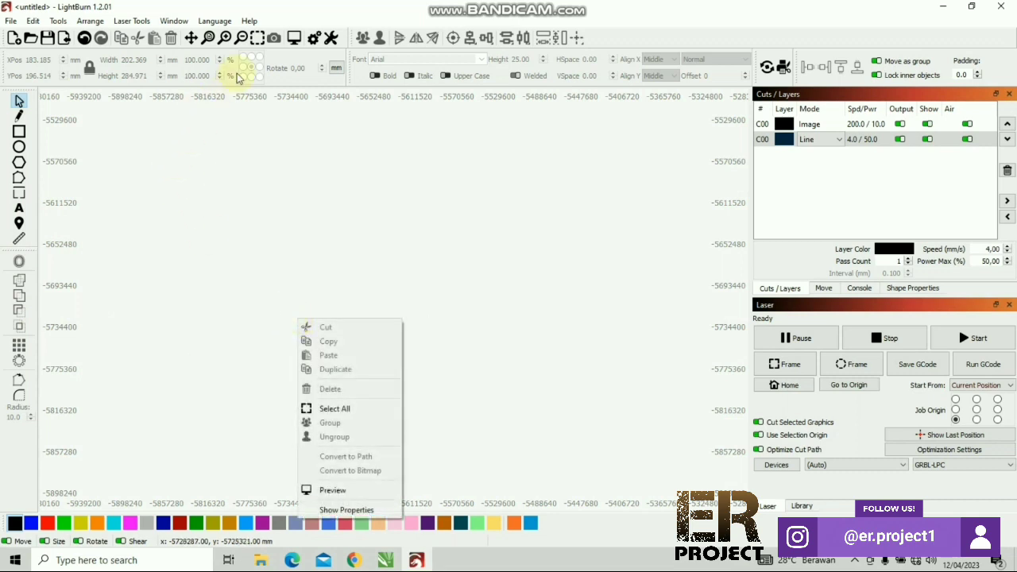
click(294, 38)
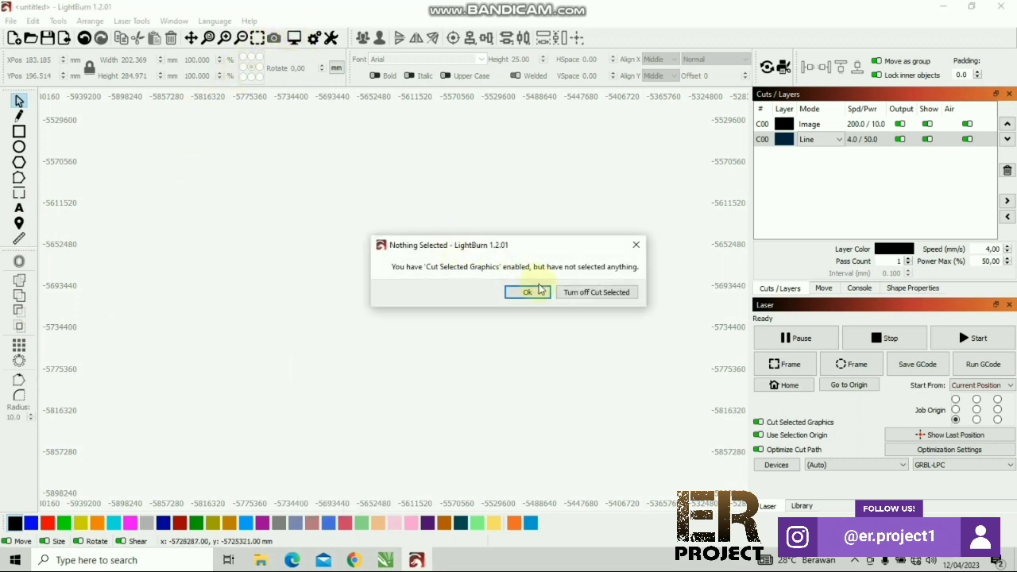
click(579, 294)
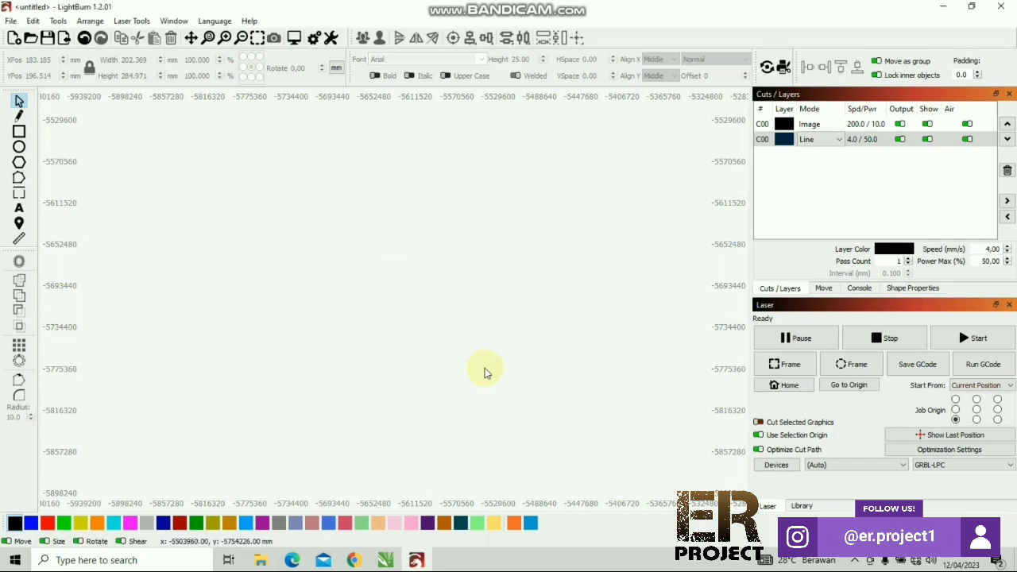
right_click(524, 375)
right_click(520, 370)
click(520, 375)
click(495, 371)
click(950, 10)
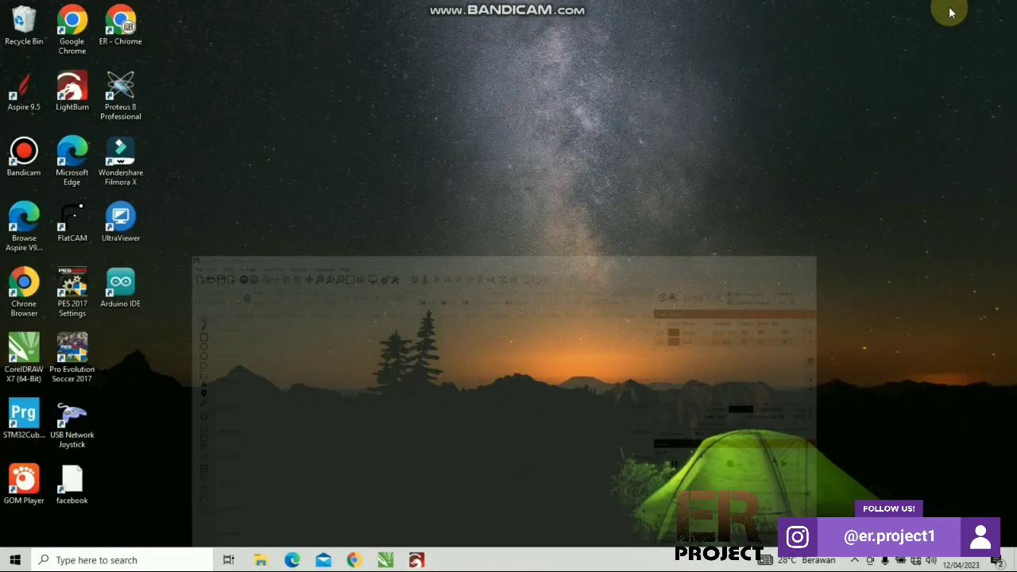
click(415, 561)
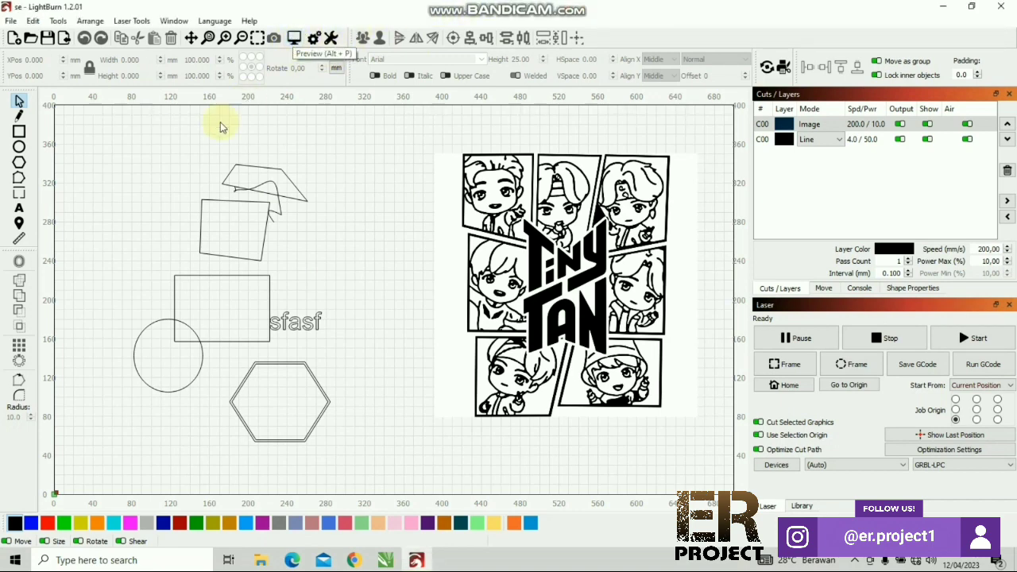
Step: Preview the cut paths of the vector shapes beside the image, close the preview, and deselect the shapes
drag(79, 151, 359, 467)
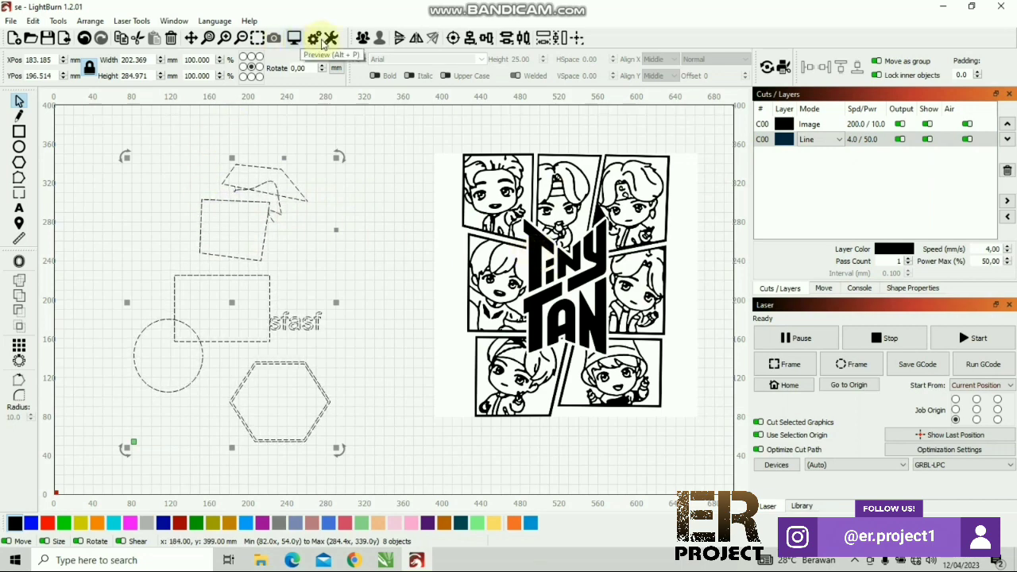
click(297, 39)
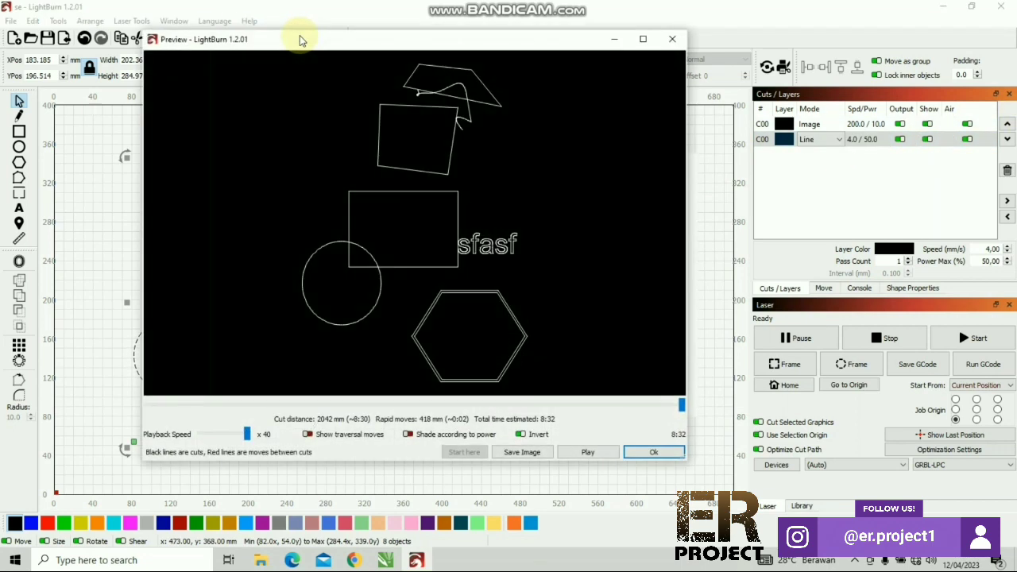
scroll(410, 215, up, 3)
scroll(410, 215, down, 3)
scroll(410, 214, down, 2)
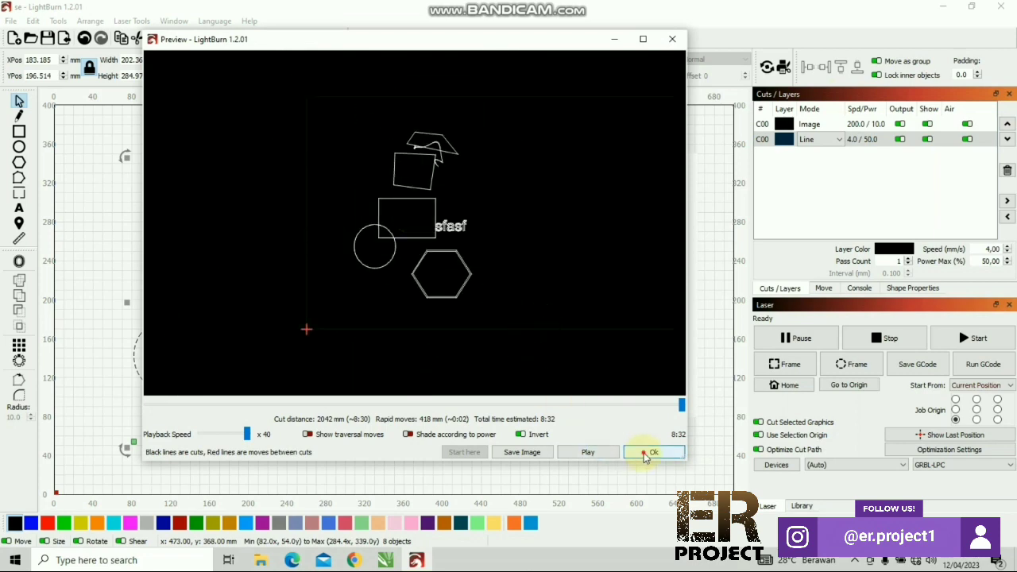
click(652, 453)
scroll(407, 211, down, 1)
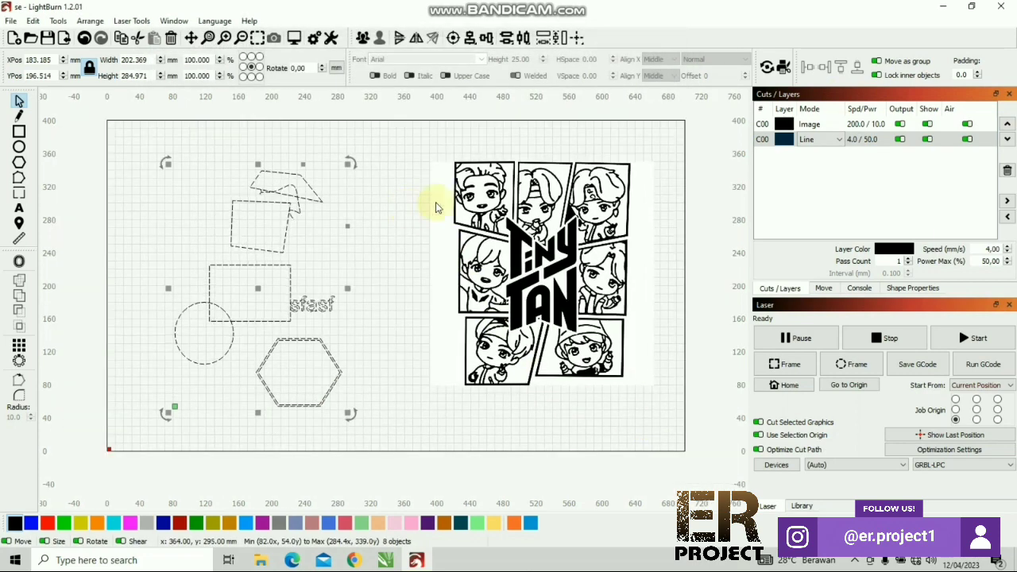
click(679, 195)
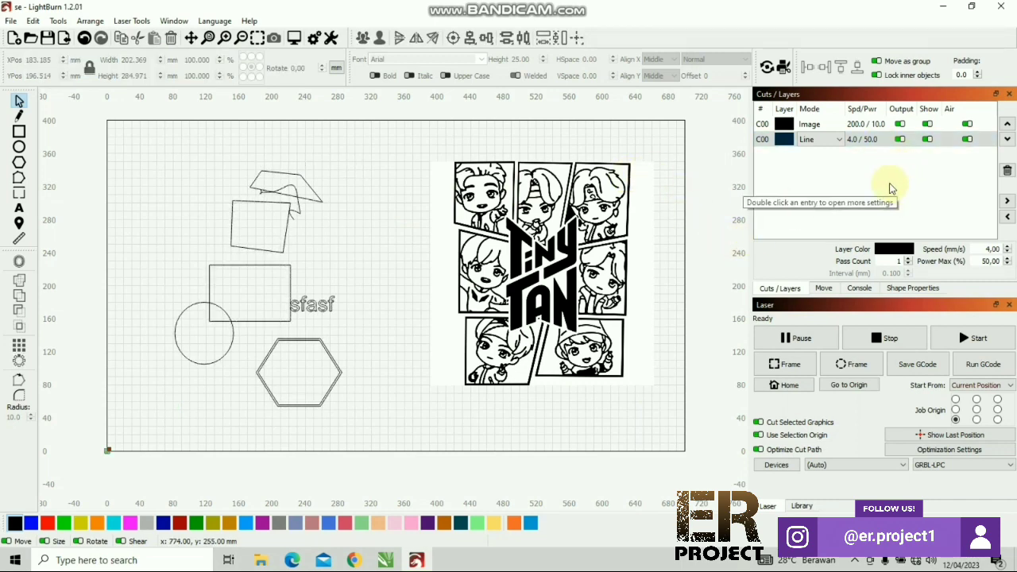
Step: Try grouping the rectangle, ellipse and sfasf text, ungroup them, and clear the selection
scroll(374, 159, up, 2)
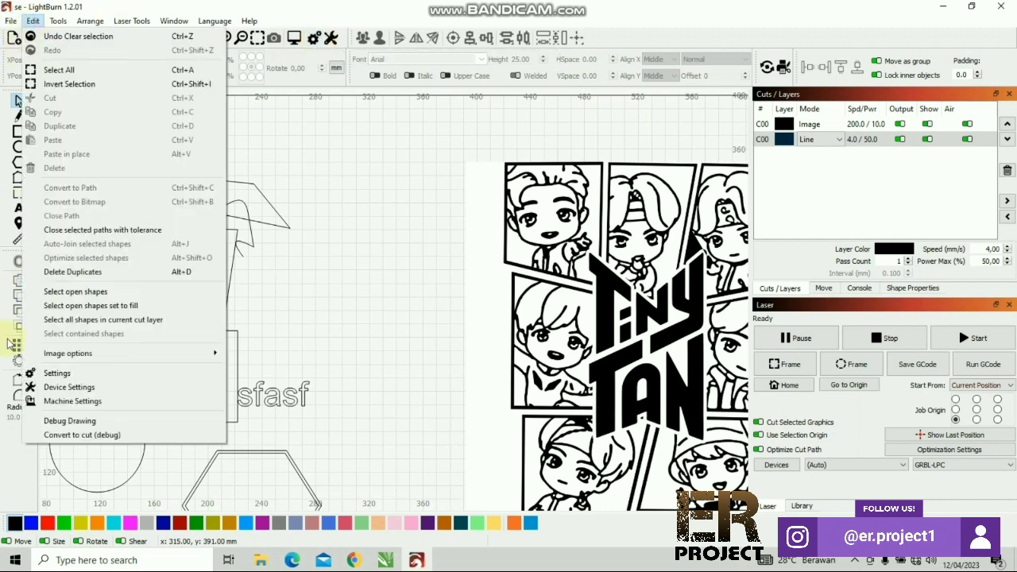
click(286, 148)
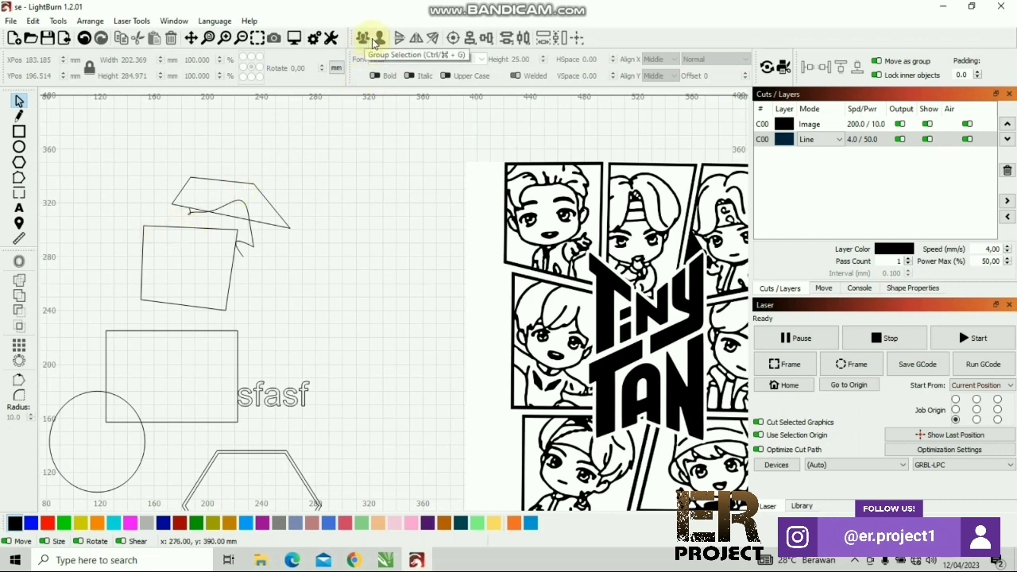
scroll(145, 196, down, 2)
drag(69, 286, 274, 422)
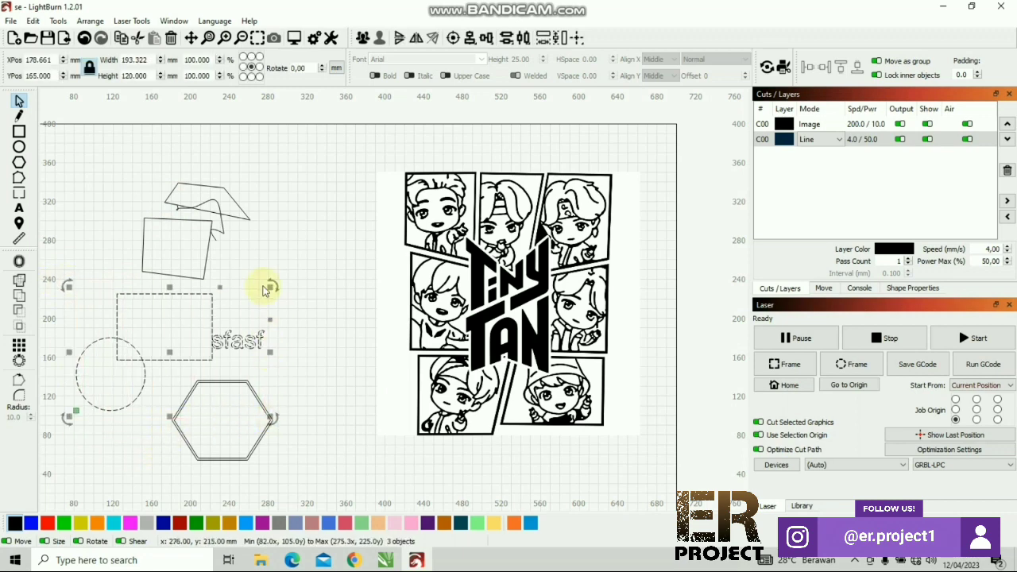
click(362, 40)
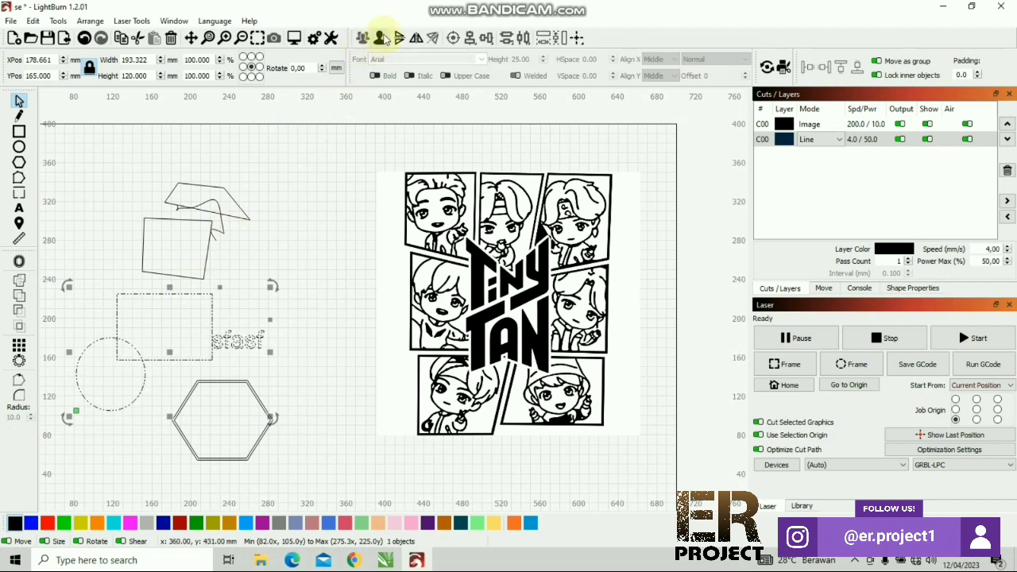
click(293, 378)
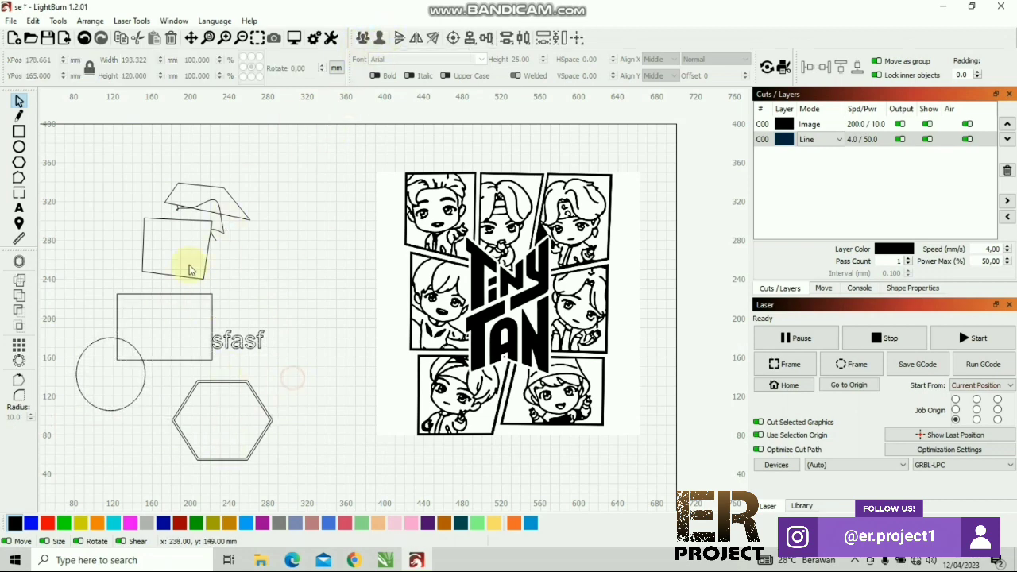
Step: Try mirroring the irregular four-sided shape above the rectangle vertically and horizontally
click(179, 221)
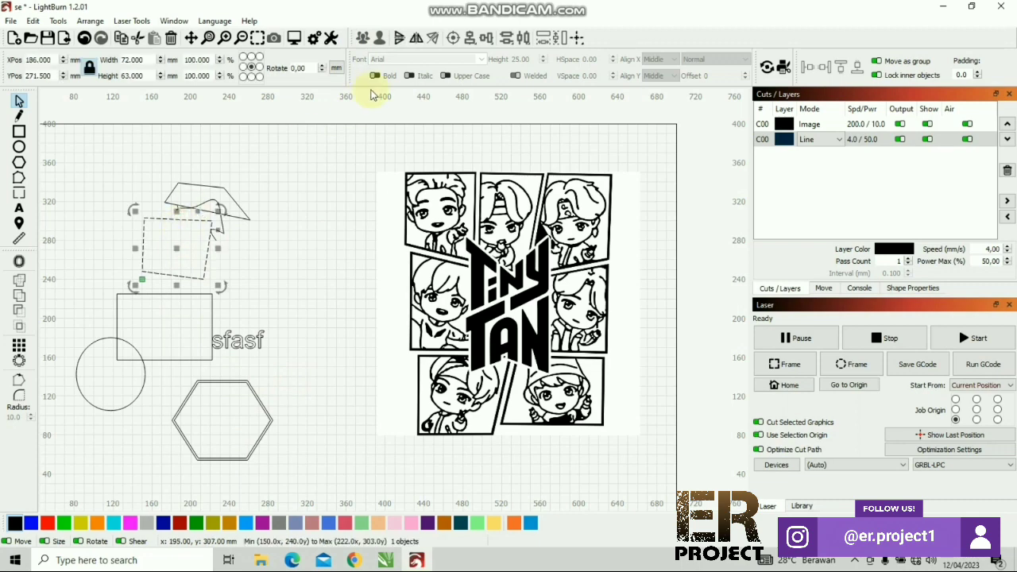
click(400, 40)
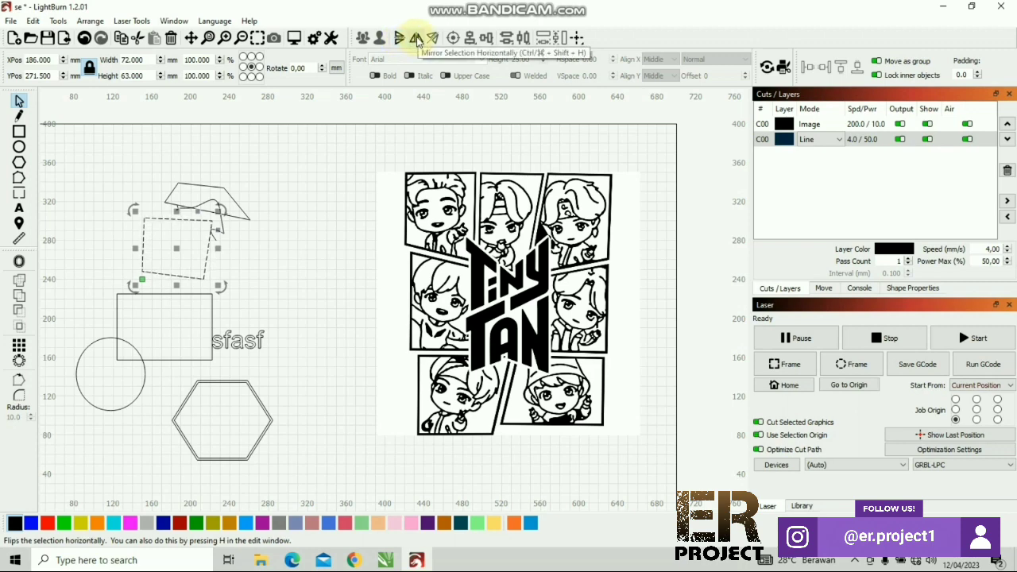
click(416, 40)
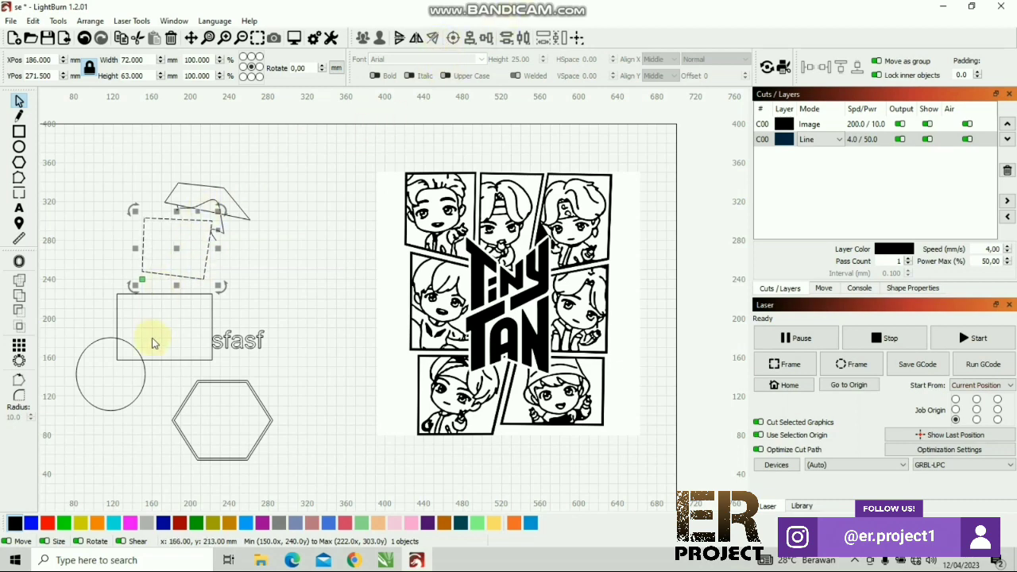
Step: Align the center of the ellipse with the center of the rectangle
click(93, 345)
scroll(113, 384, up, 2)
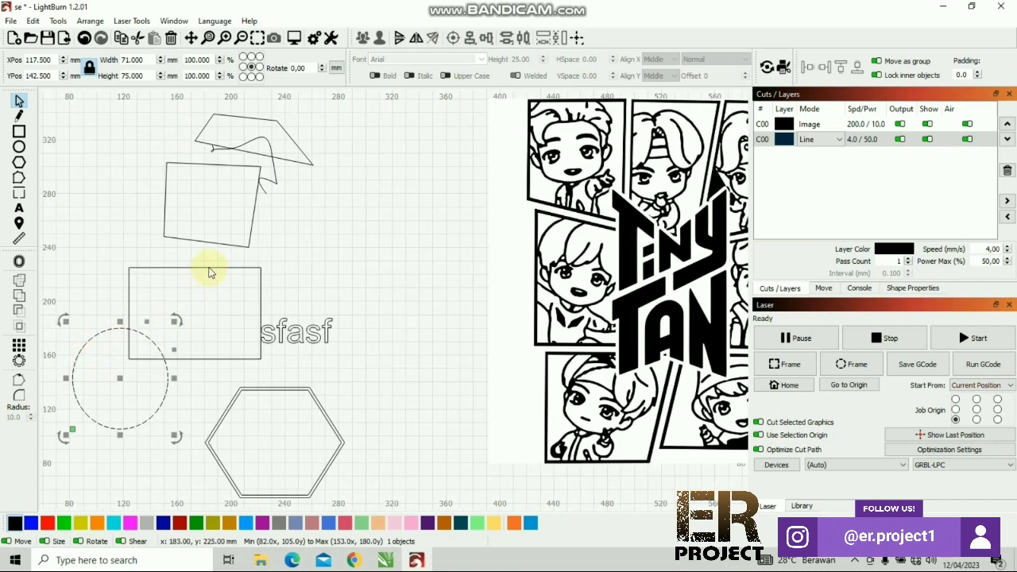
click(123, 295)
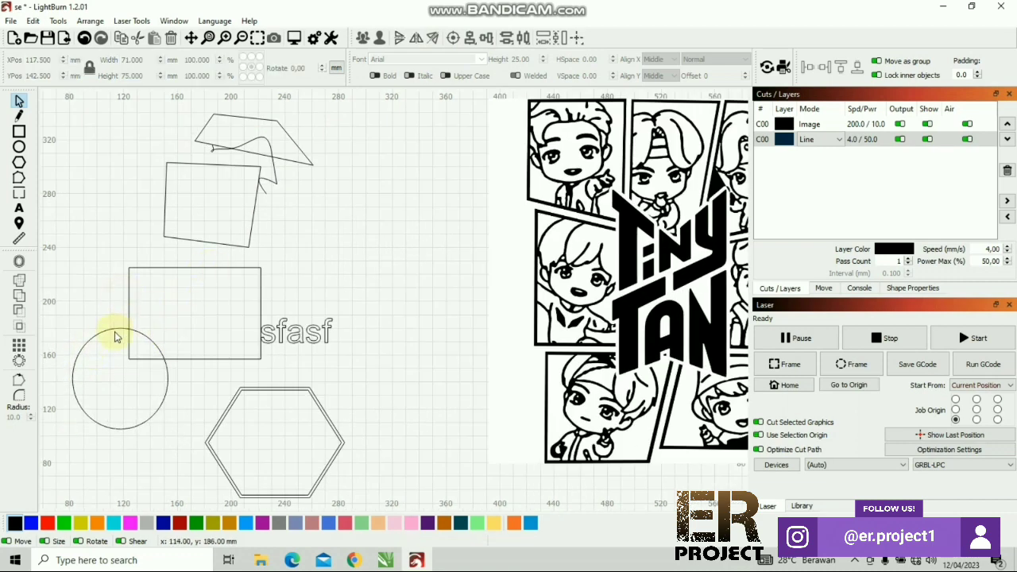
click(109, 334)
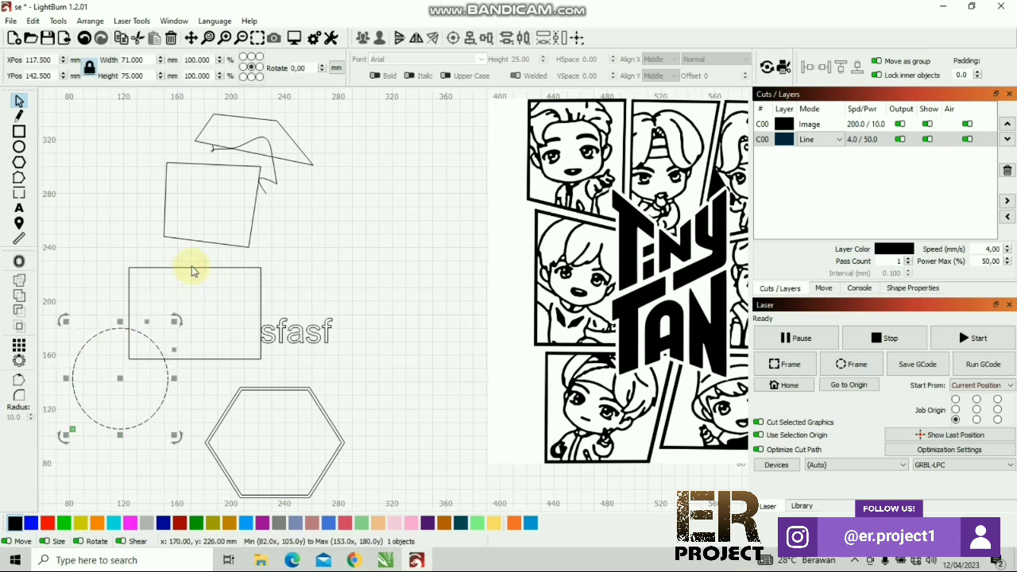
shift+click(192, 268)
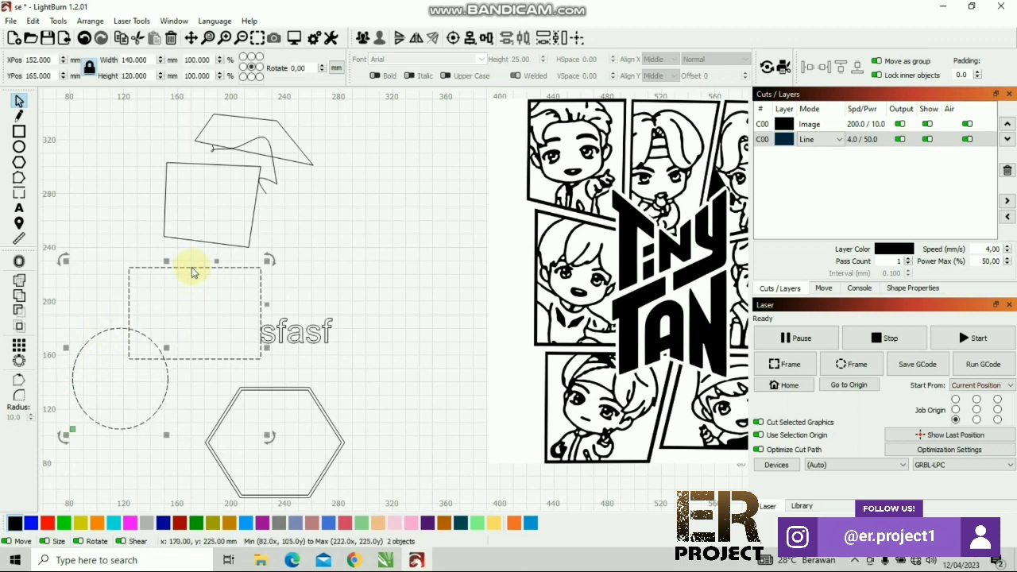
click(455, 40)
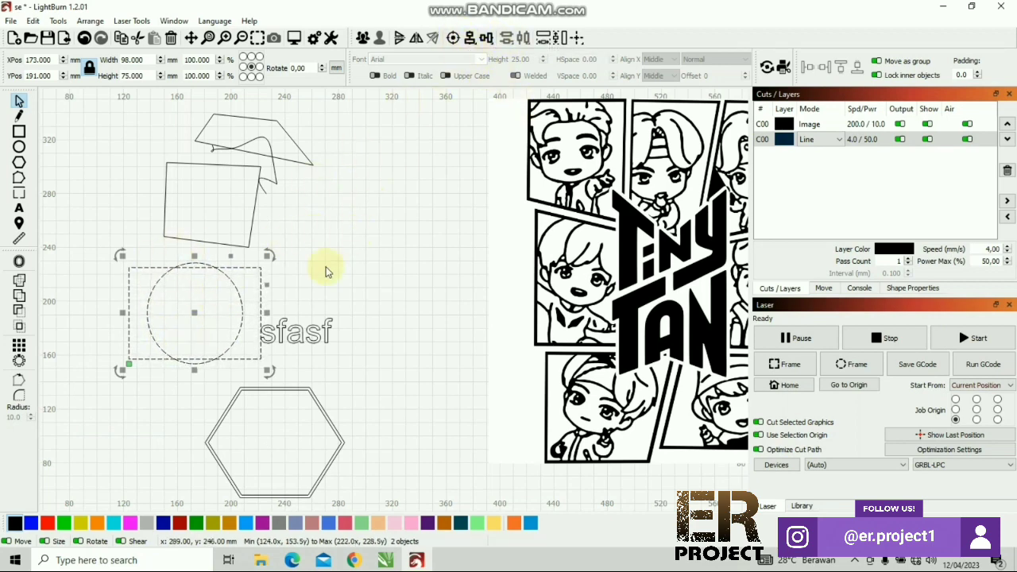
Step: Apply Align V-Center to the ellipse and rectangle, and deselect them
click(470, 40)
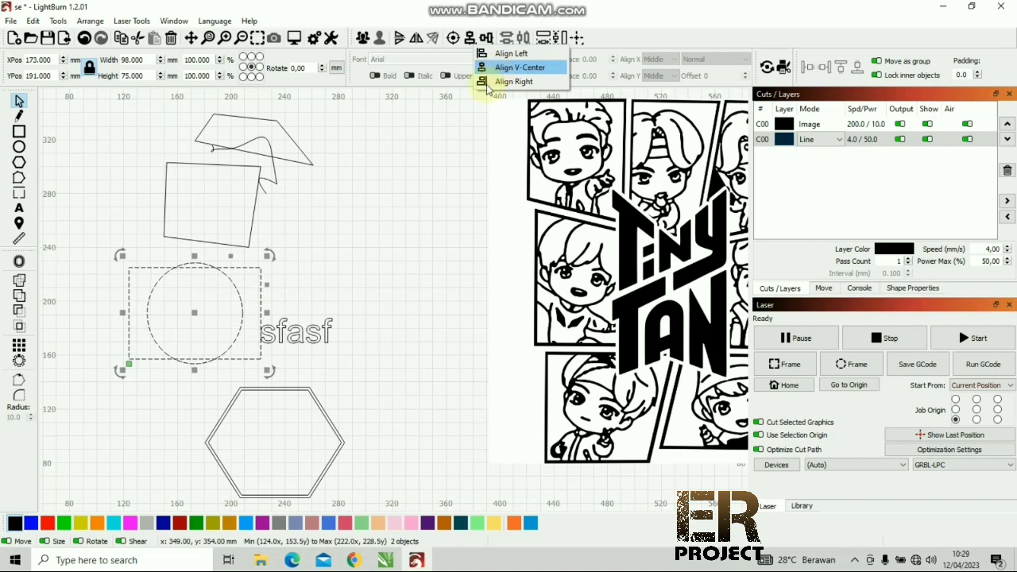
click(498, 70)
click(337, 268)
Step: Align the sfasf text to the rectangle's left edge with Align Left, and deselect both
click(315, 337)
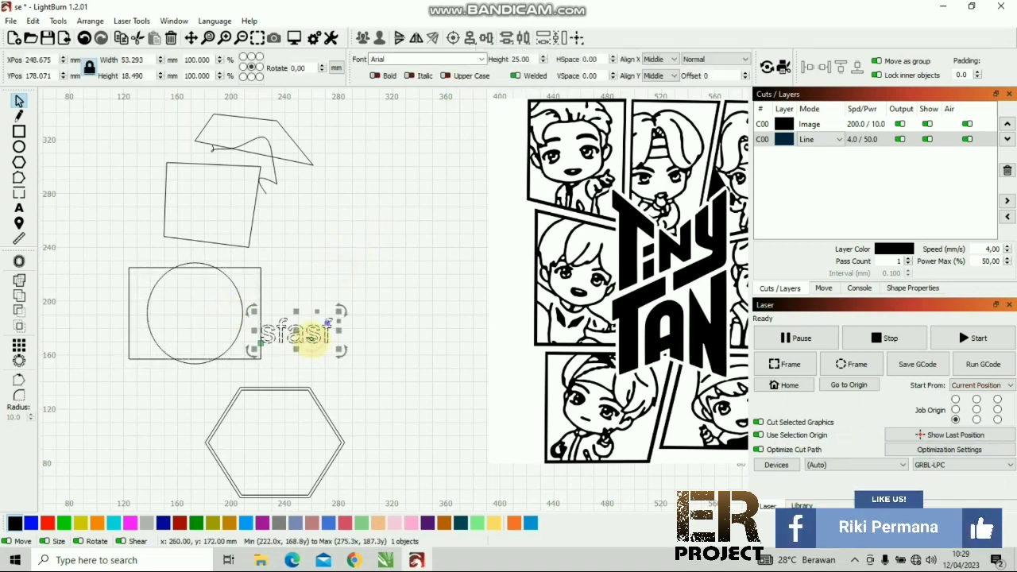
click(263, 283)
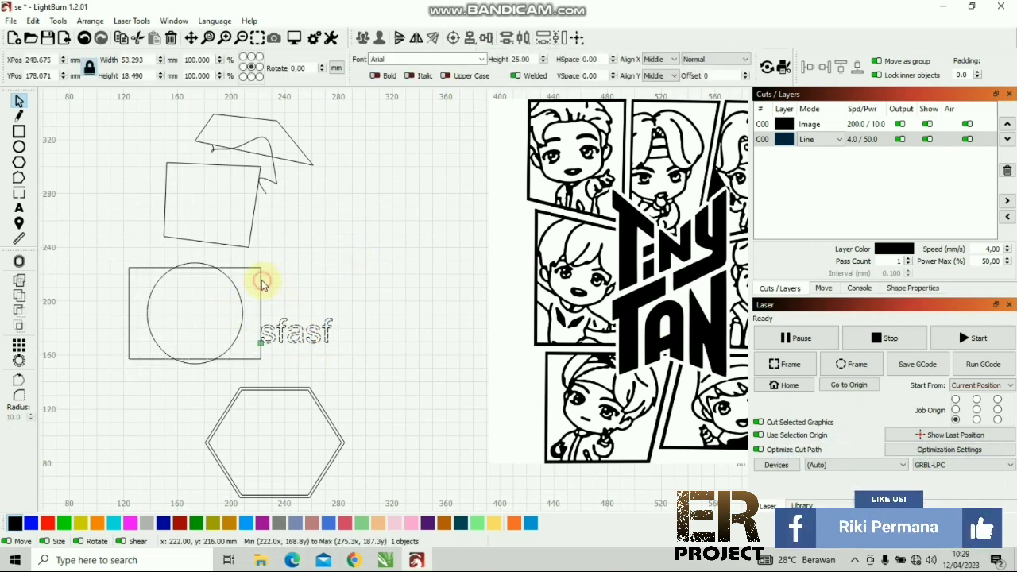
click(485, 39)
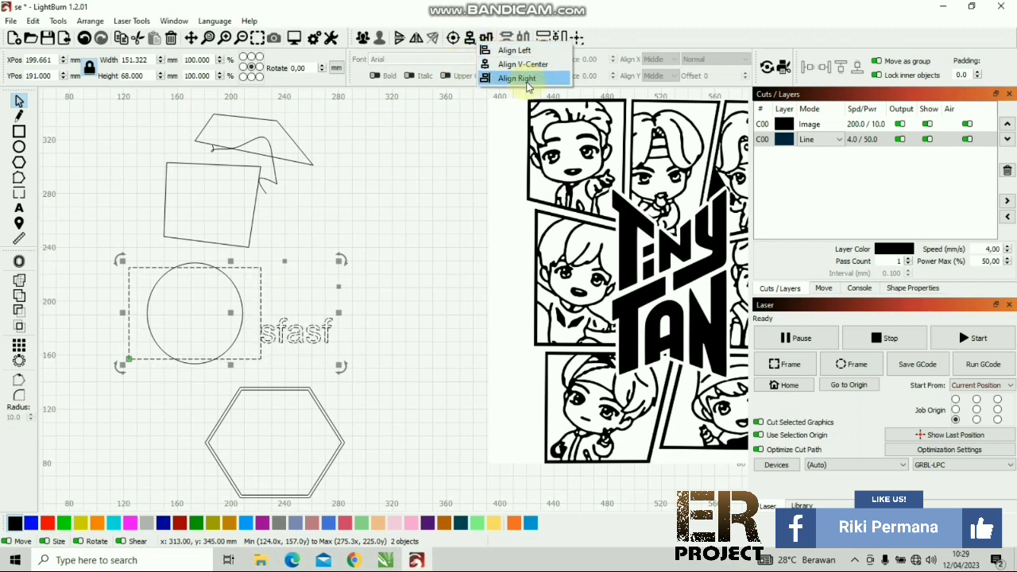
click(526, 51)
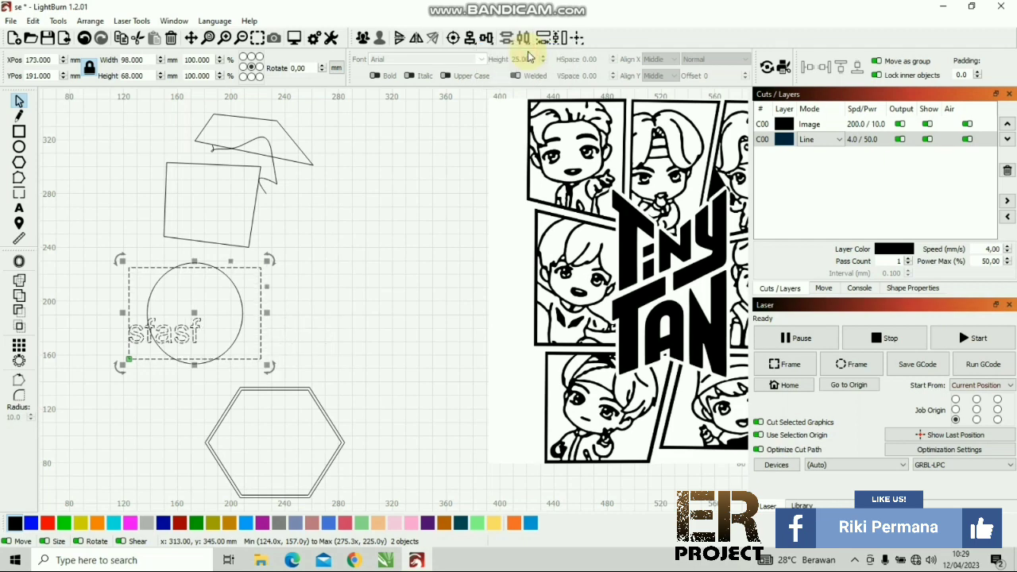
click(125, 391)
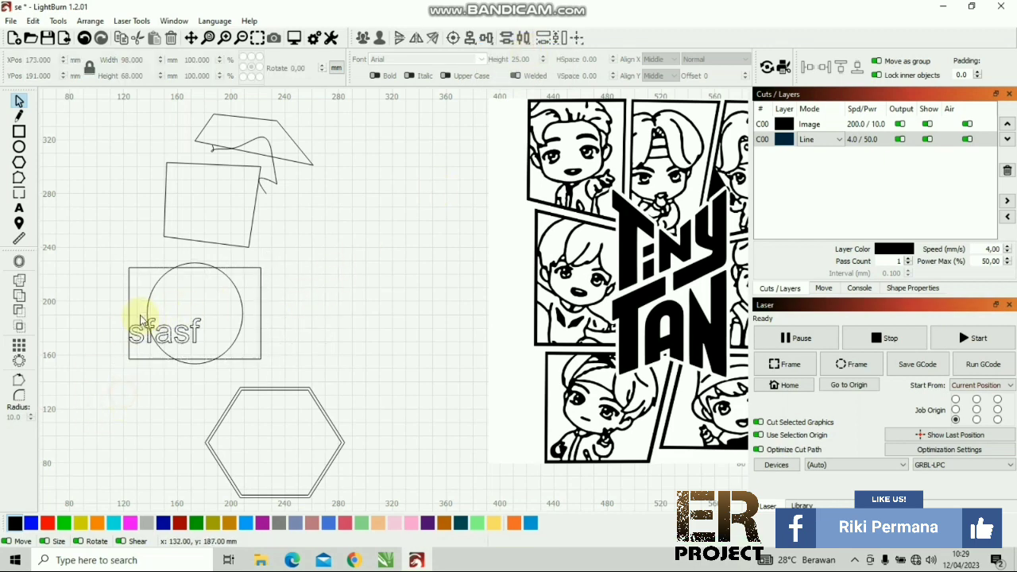
Step: Align the sfasf text with the rectangle's top edge using Align Top, and deselect both
scroll(141, 320, up, 4)
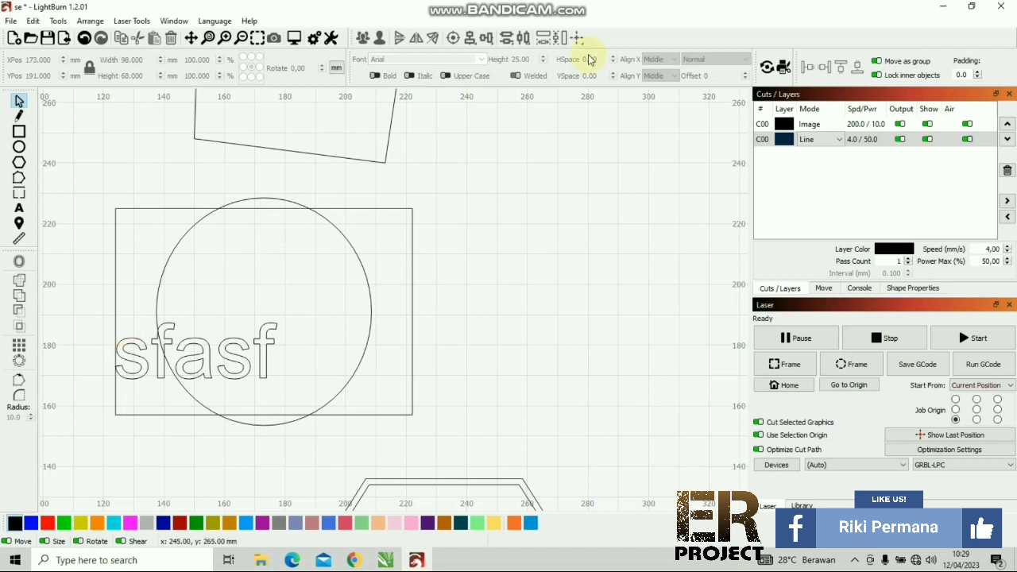
click(201, 339)
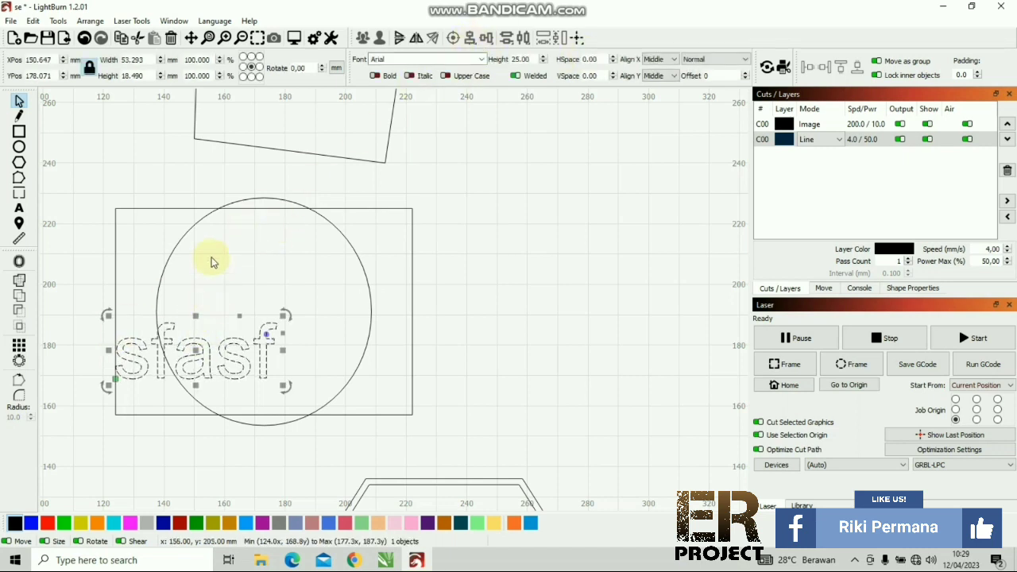
shift+click(194, 209)
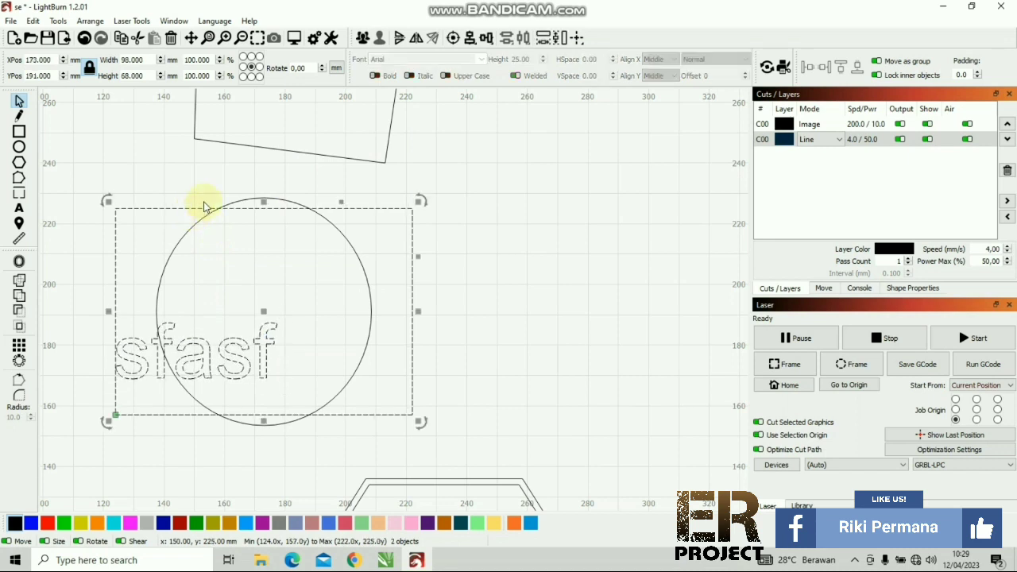
click(504, 38)
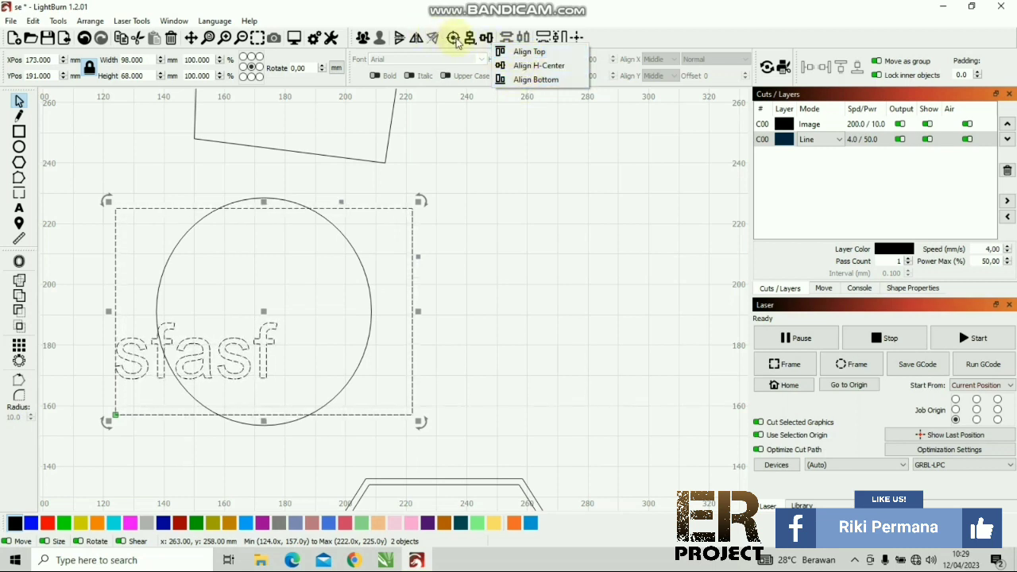
click(515, 53)
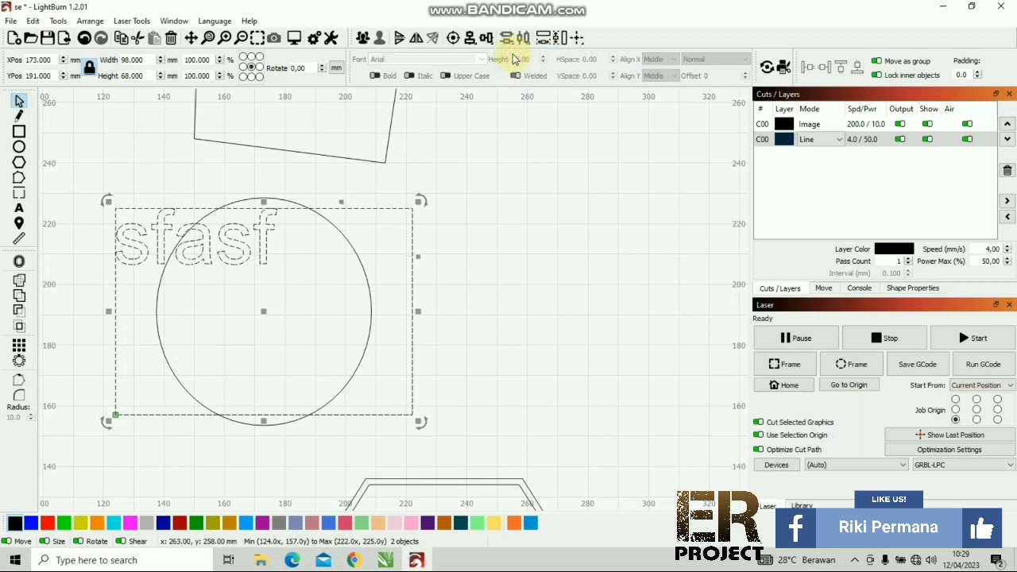
click(125, 193)
scroll(136, 227, up, 4)
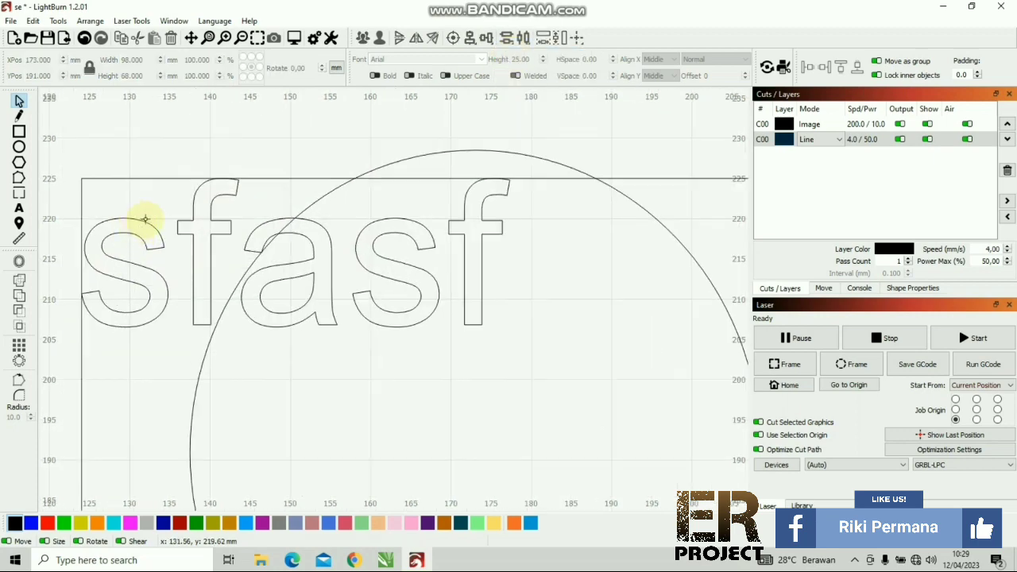
scroll(141, 220, down, 2)
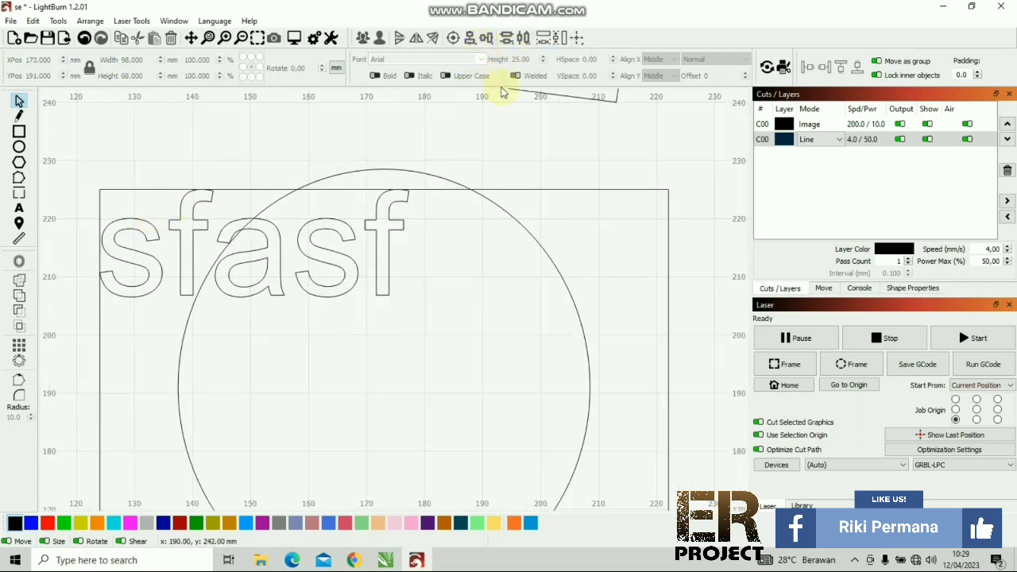
click(129, 218)
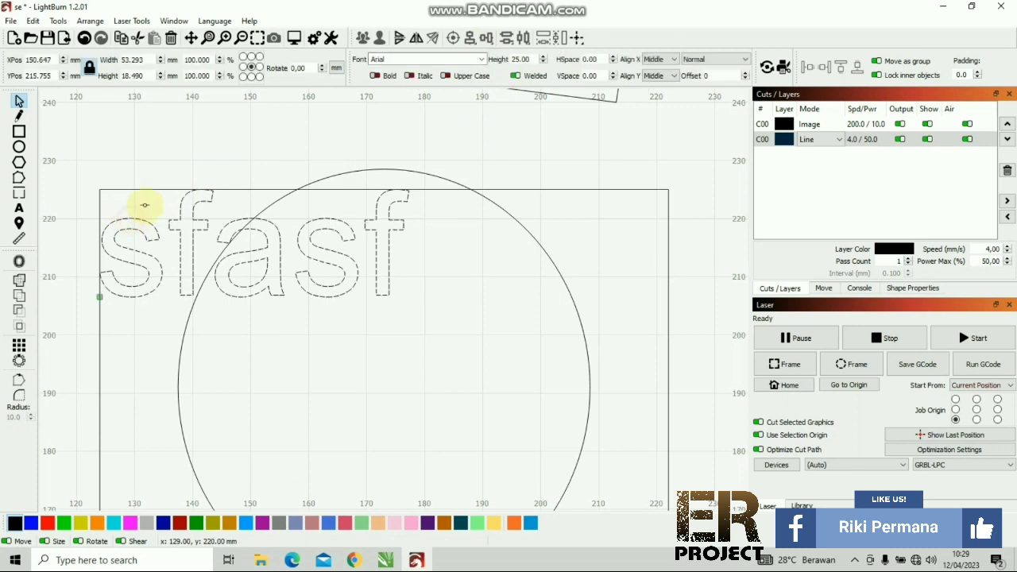
shift+click(154, 189)
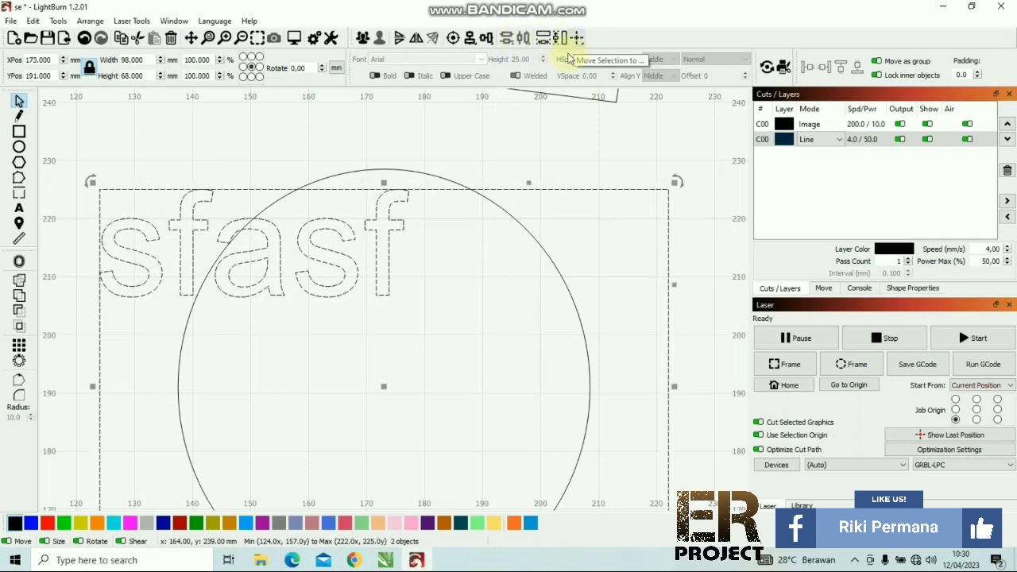
click(299, 155)
scroll(298, 154, down, 5)
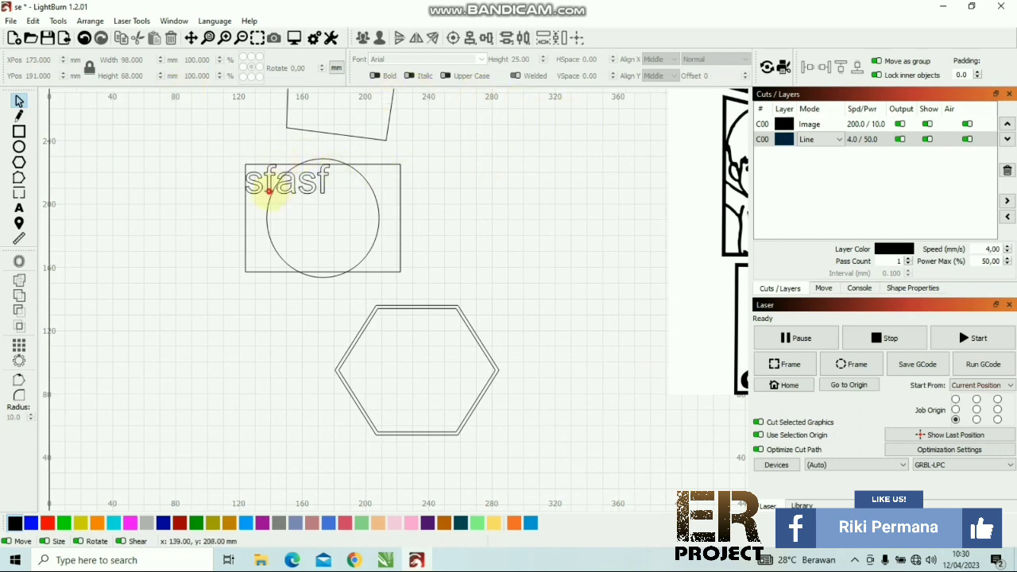
Step: Set the sfasf text's X position to 200 mm
click(269, 191)
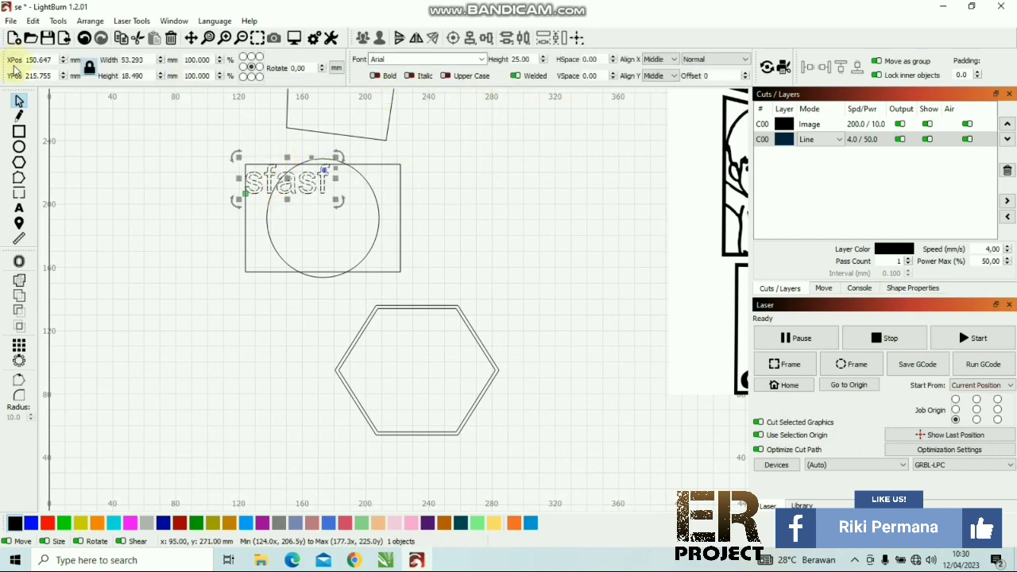
scroll(121, 243, down, 2)
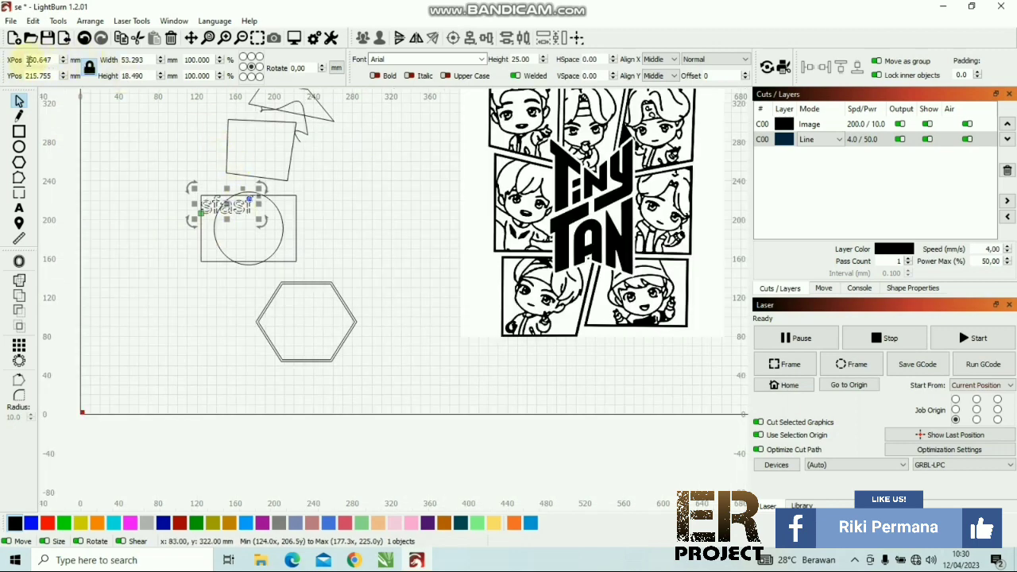
scroll(80, 101, up, 2)
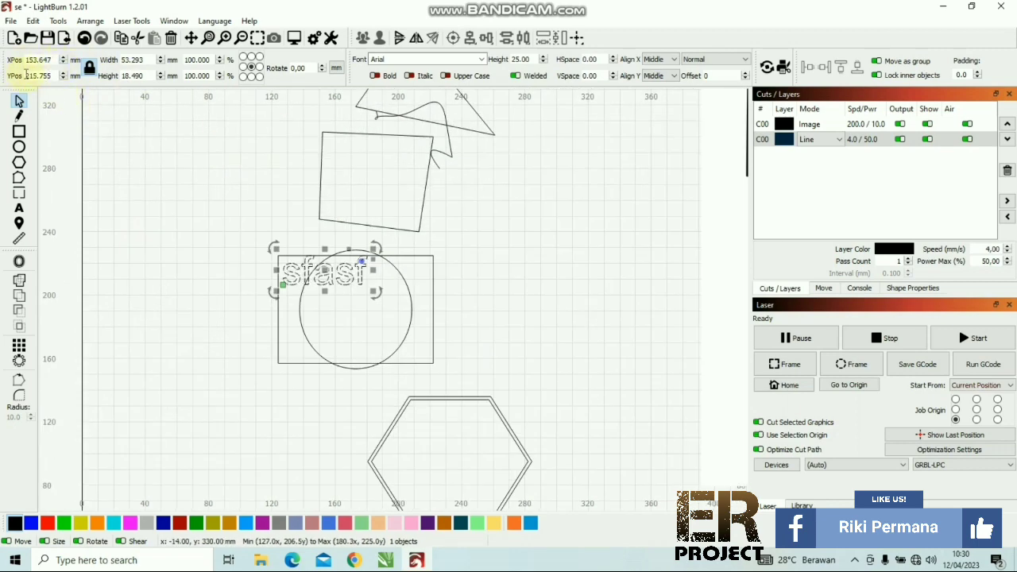
scroll(274, 291, down, 2)
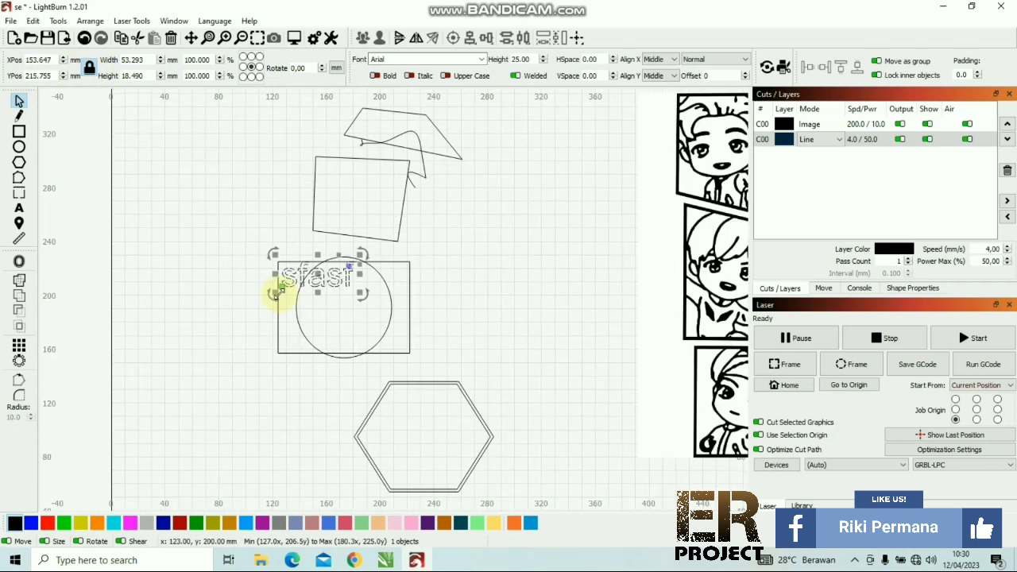
drag(60, 59, 14, 58)
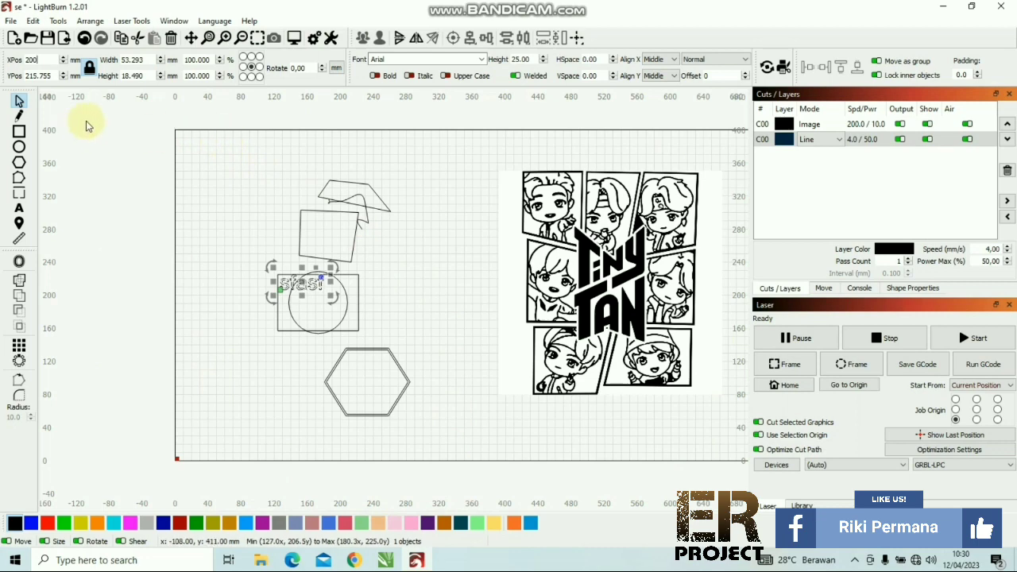
key(Return)
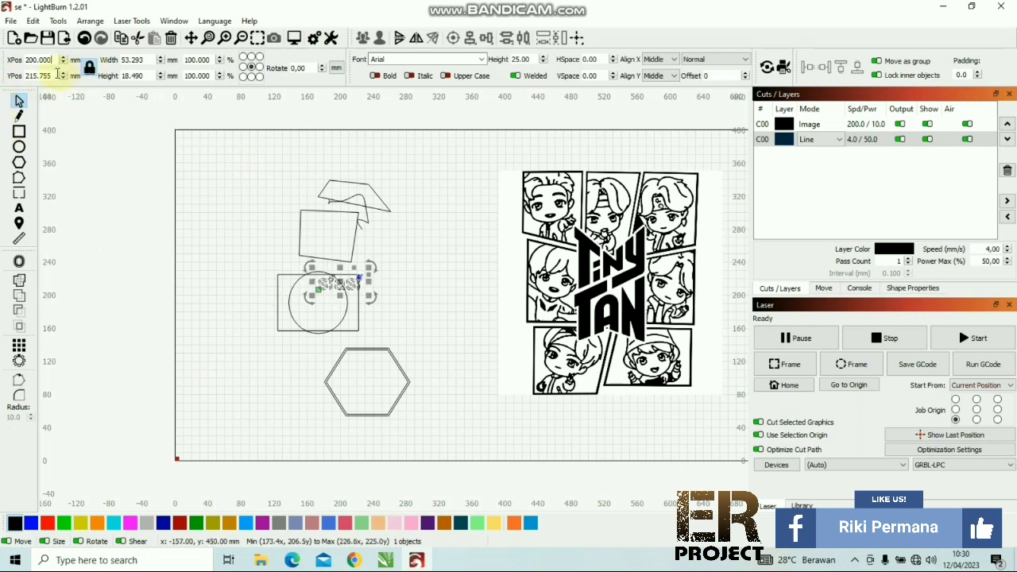
Step: Set the sfasf text's Y position to 20 mm, and deselect the text
drag(56, 75, 12, 85)
text(2)
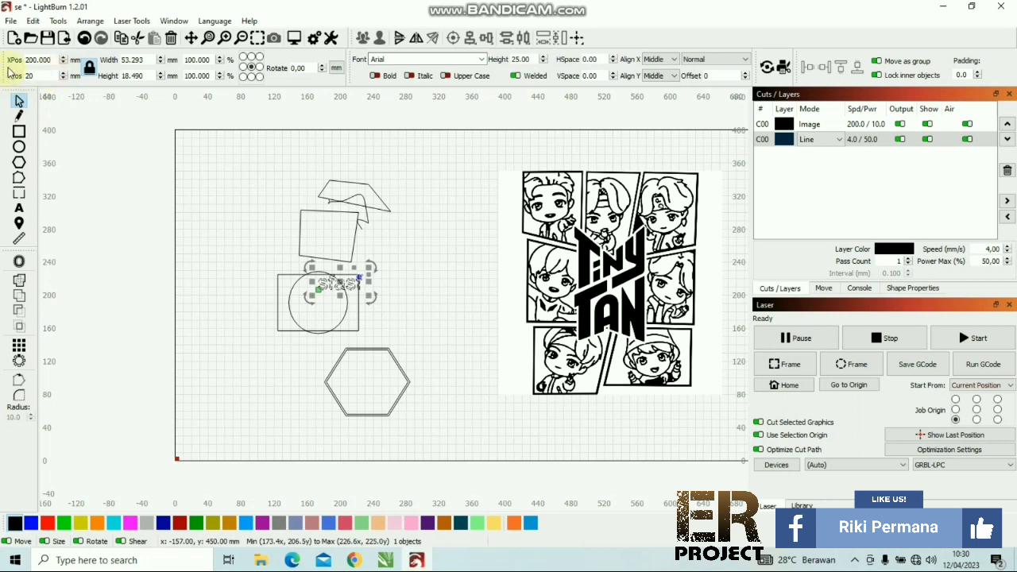
text(0)
key(Return)
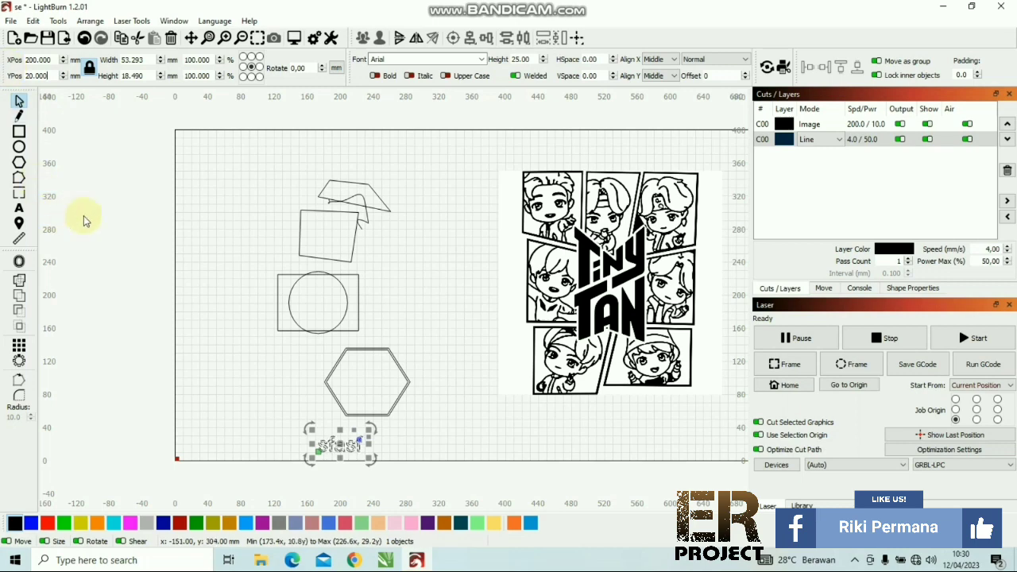
click(143, 117)
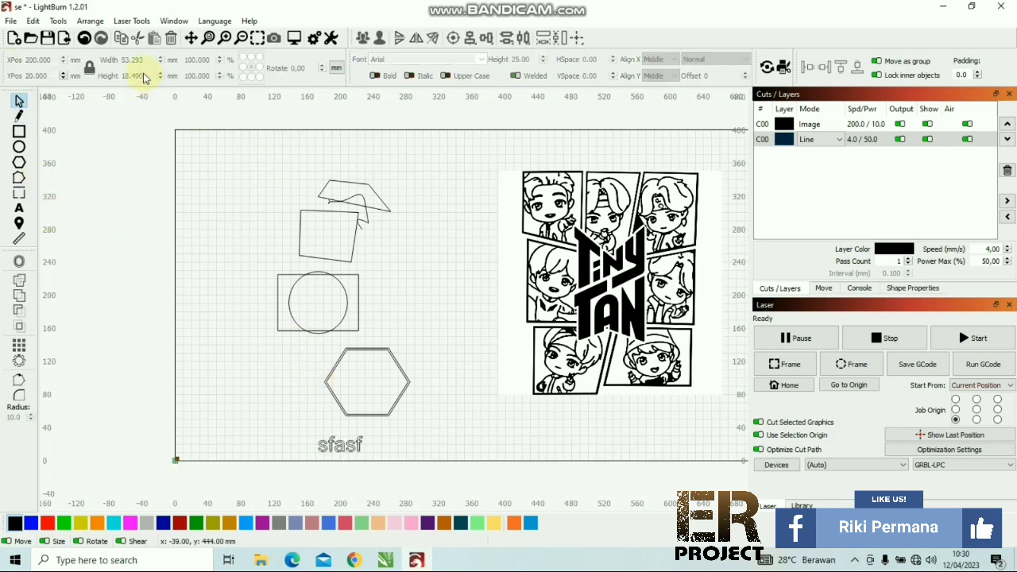
Step: Check the width and height values of the ellipse and of the Tiny Tan image
click(290, 298)
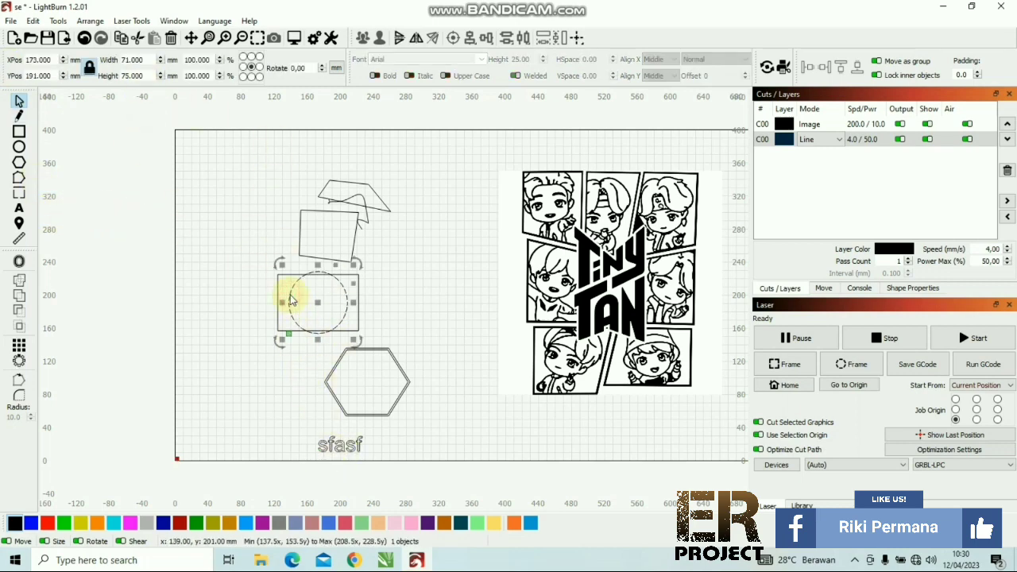
scroll(325, 295, up, 4)
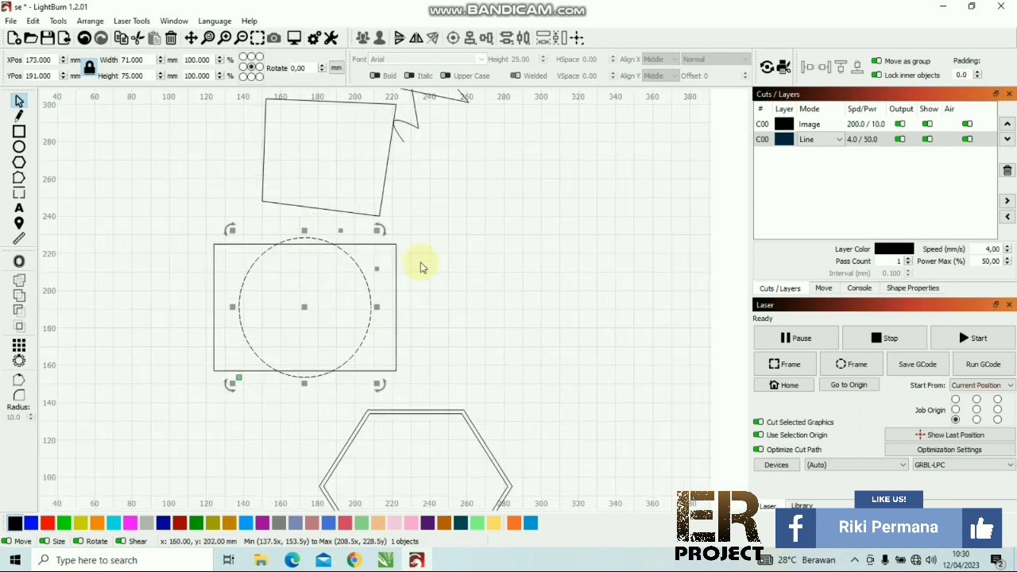
scroll(280, 141, down, 4)
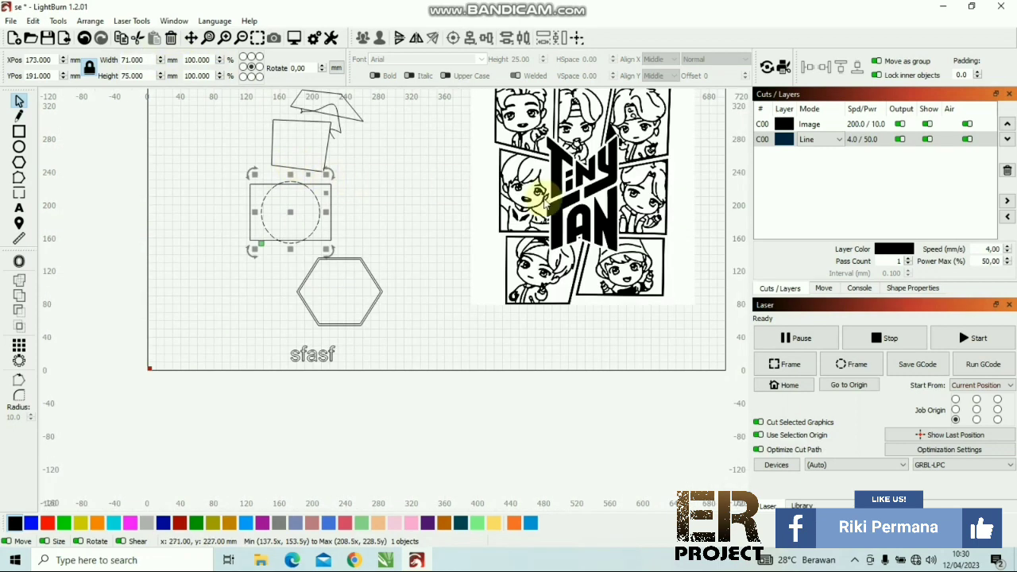
click(543, 198)
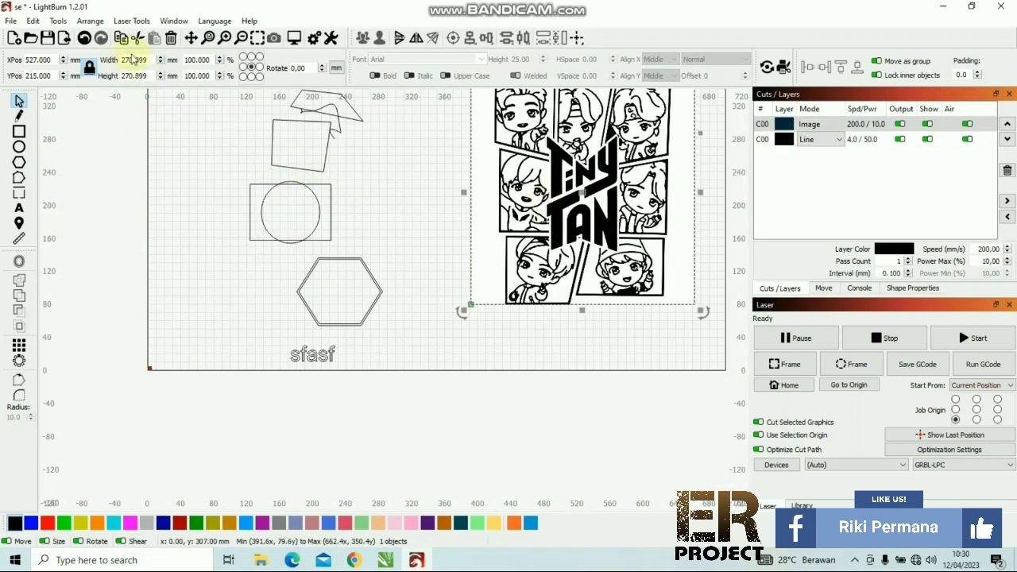
Step: Try scaling the rectangle proportionally to double its size, 196 × 136 mm, and undo the scaling
click(250, 183)
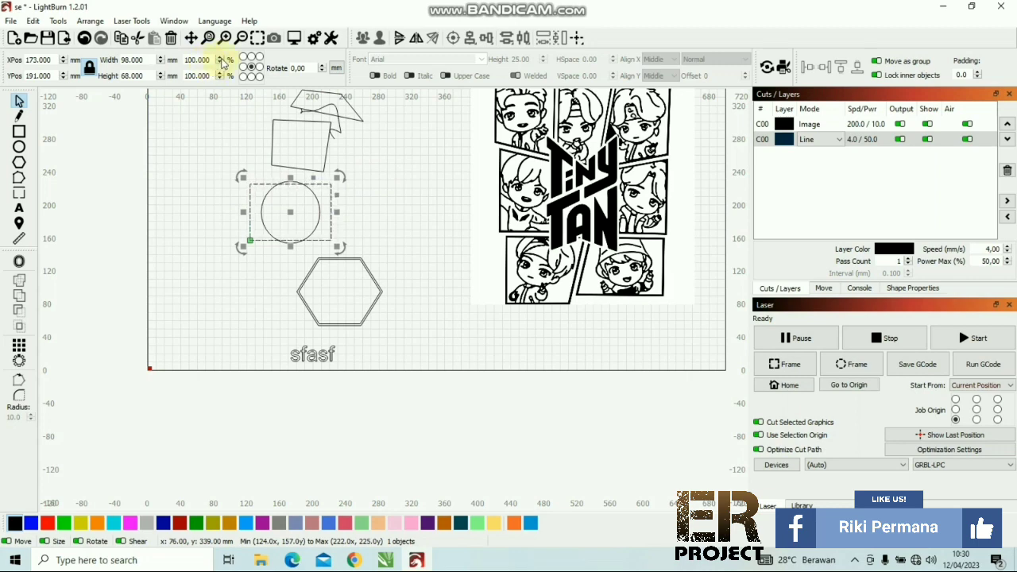
drag(212, 60, 173, 60)
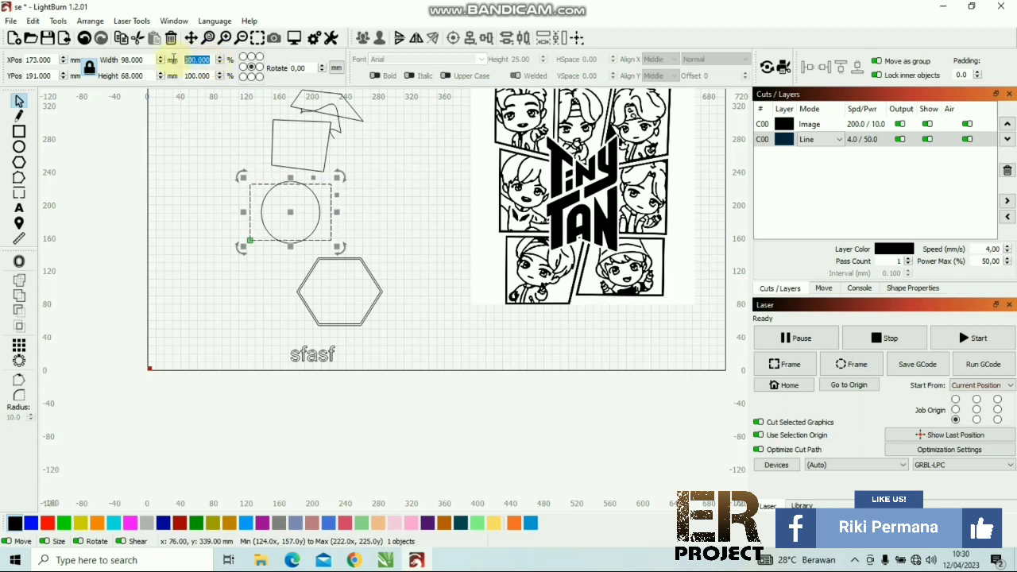
text(2)
key(Return)
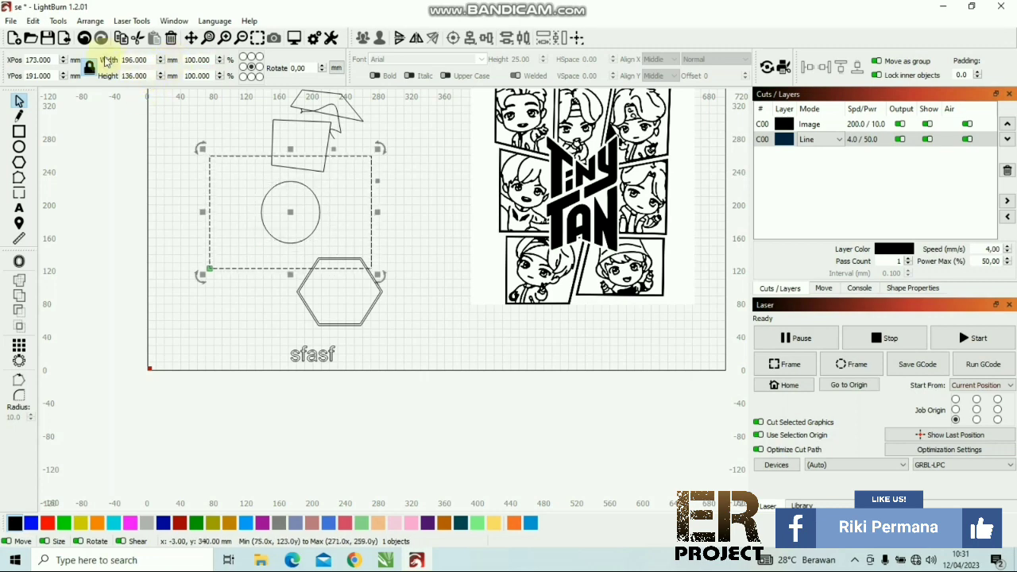
click(83, 39)
Step: Set the rectangle's width to 97 mm with locked proportions, and switch its reference point to the lower-left corner and back to the center
scroll(157, 60, down, 1)
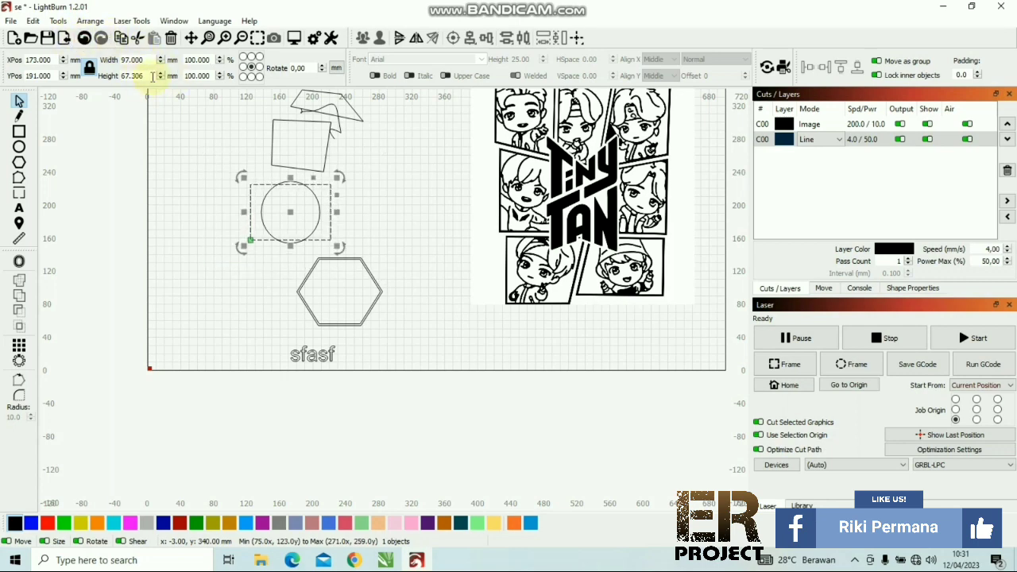
click(252, 67)
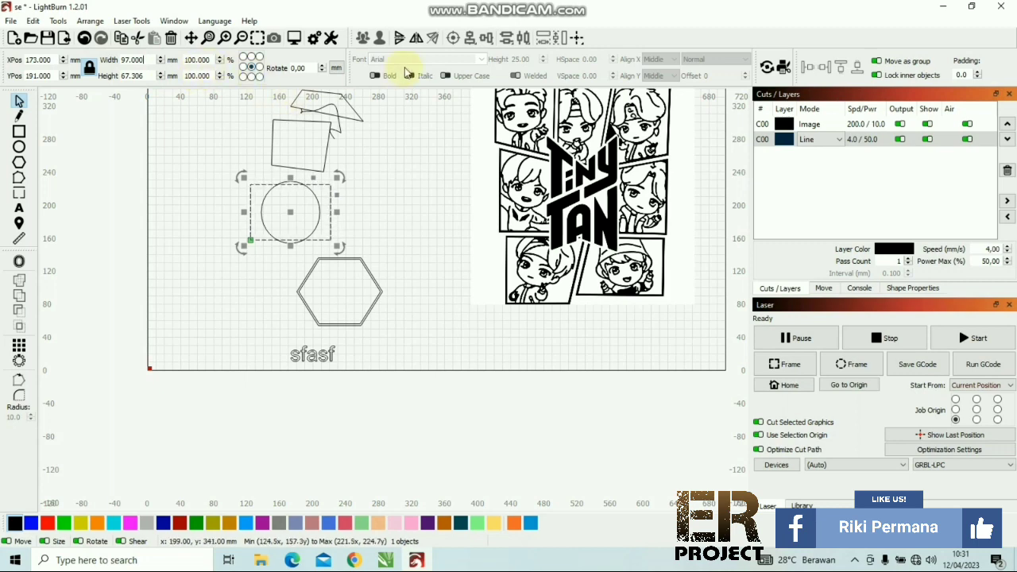
click(243, 77)
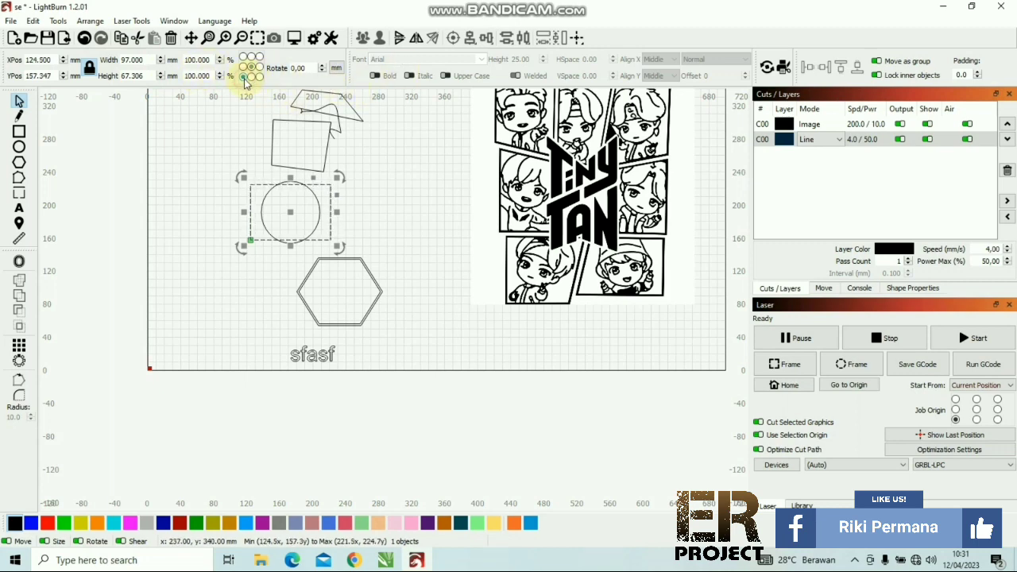
click(251, 67)
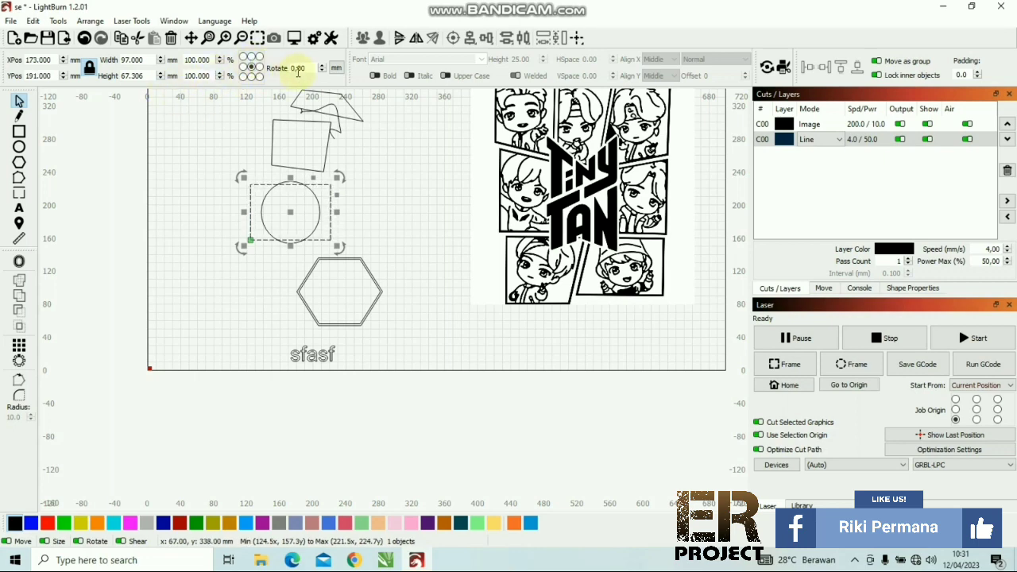
Step: Rotate the irregular four-sided shape directly above the rectangle by 90 degrees, and undo and redo the rotation
click(325, 163)
click(298, 68)
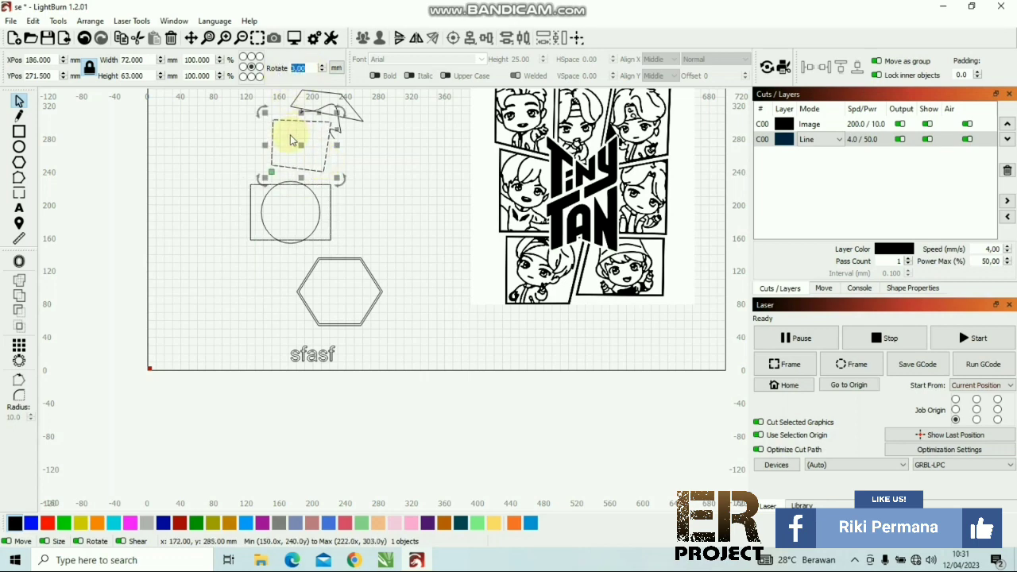
text(90)
key(Return)
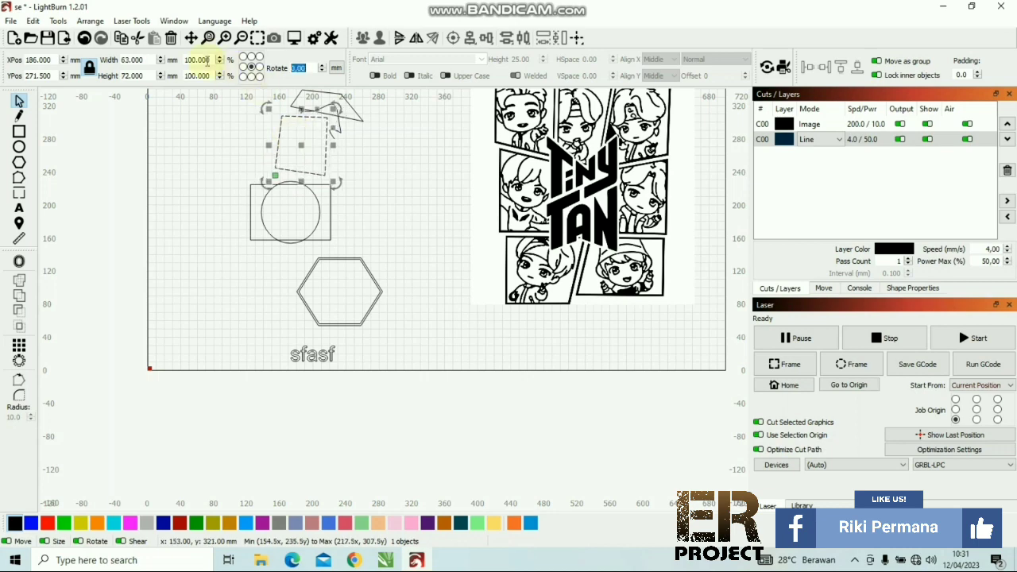
click(100, 38)
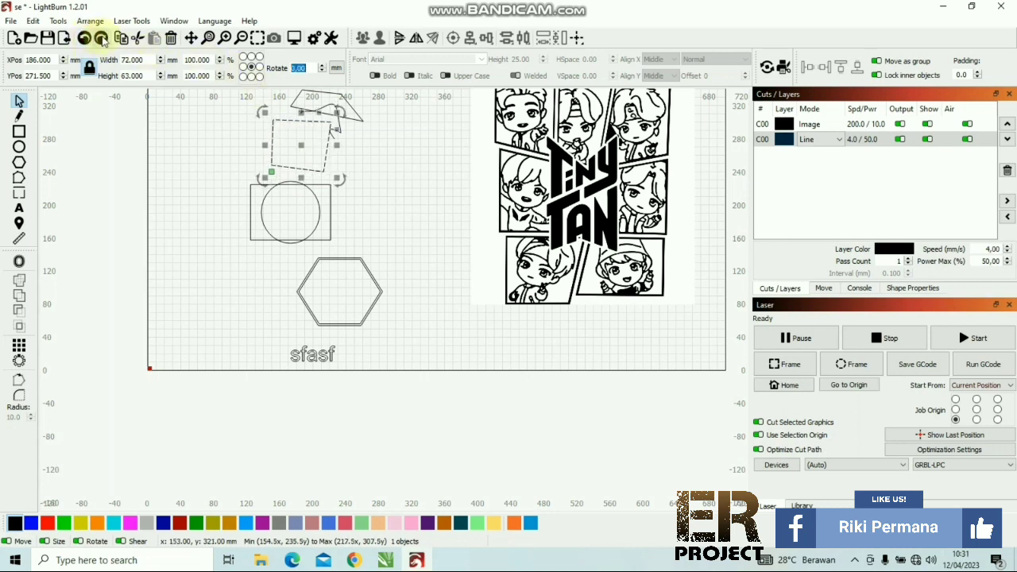
click(101, 38)
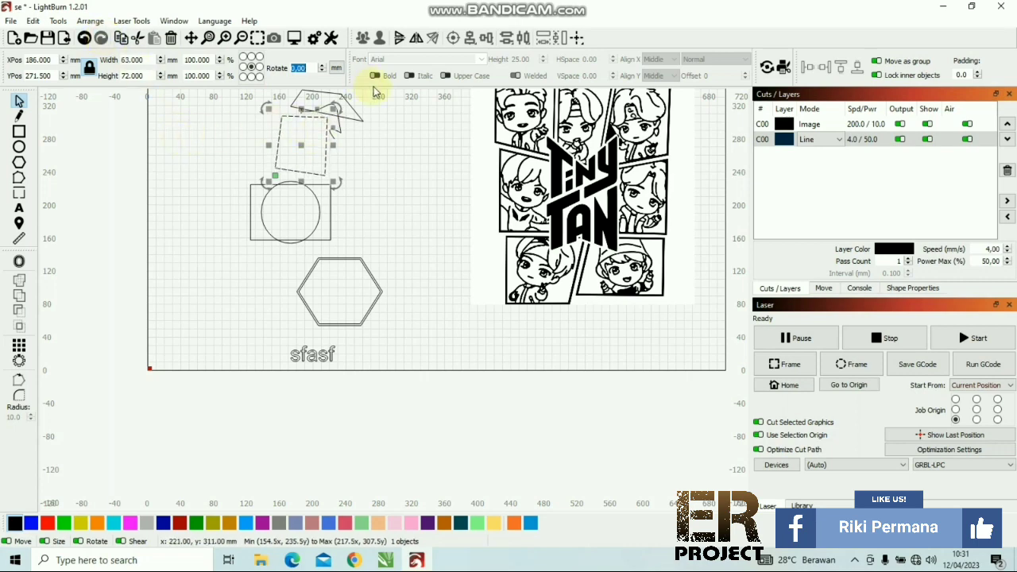
scroll(386, 131, up, 2)
scroll(291, 393, down, 2)
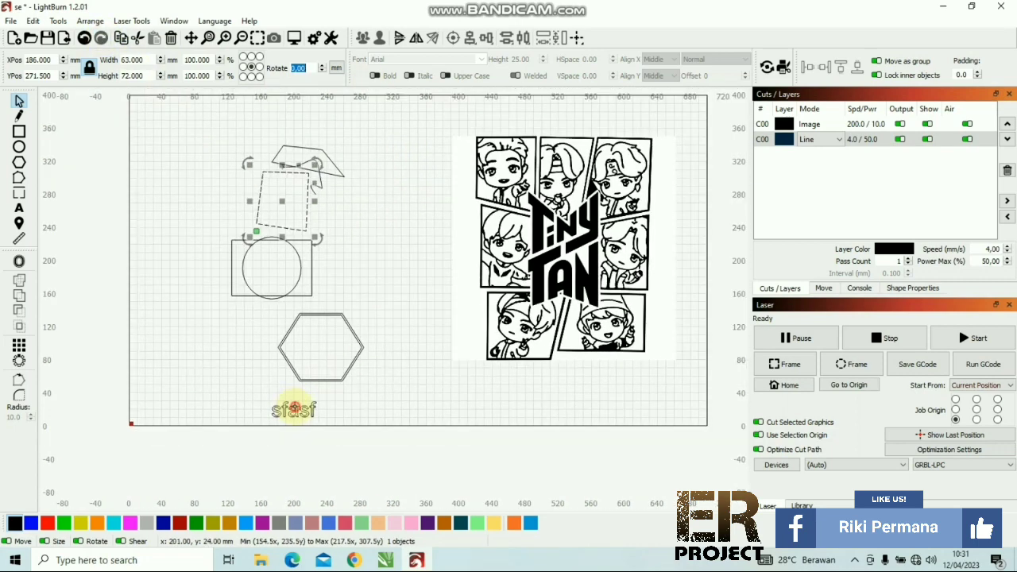
Step: Change the font of the "sfasf" text below the hexagon to Arial Black
click(291, 409)
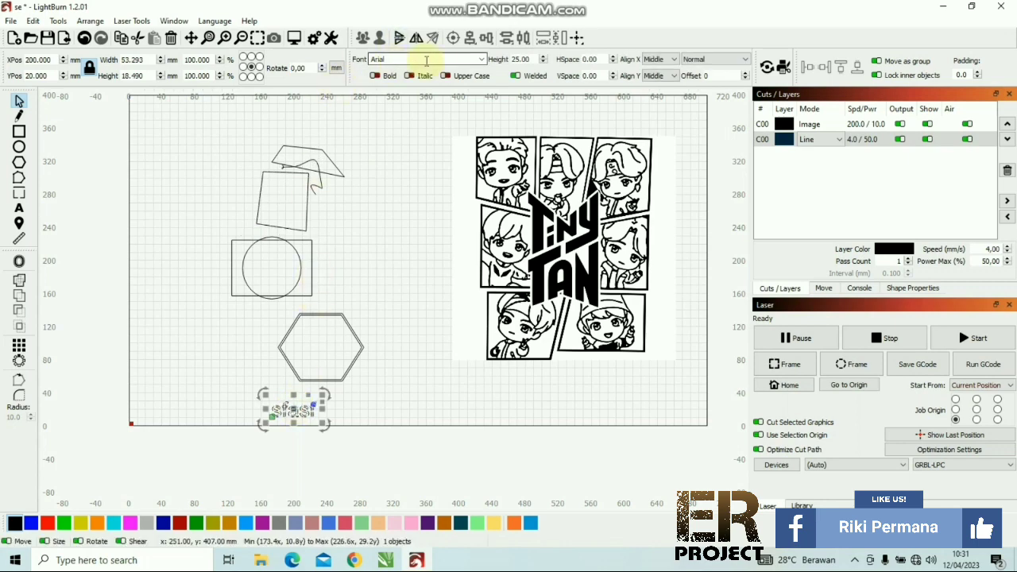
click(480, 59)
click(427, 86)
click(481, 60)
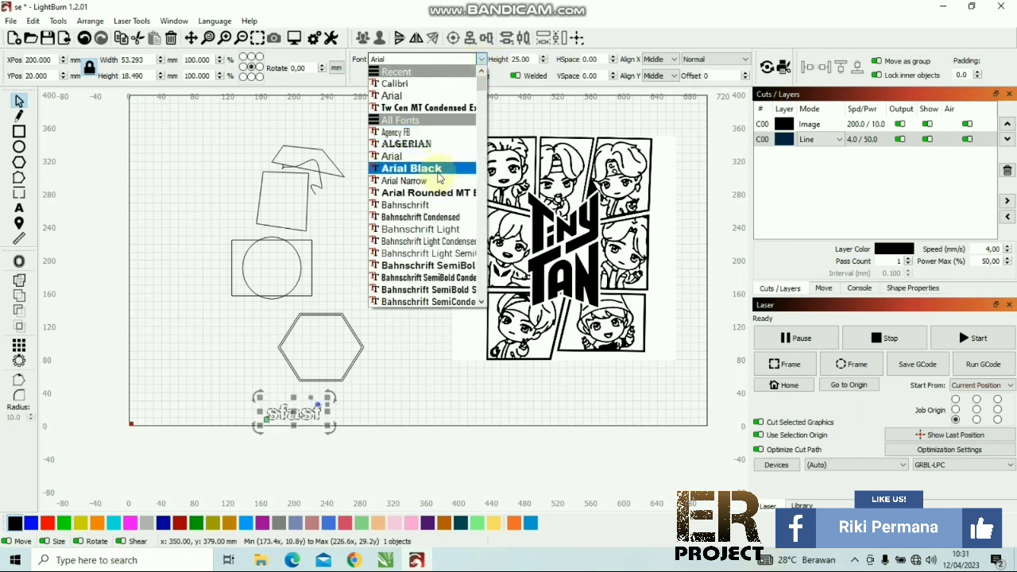
click(439, 177)
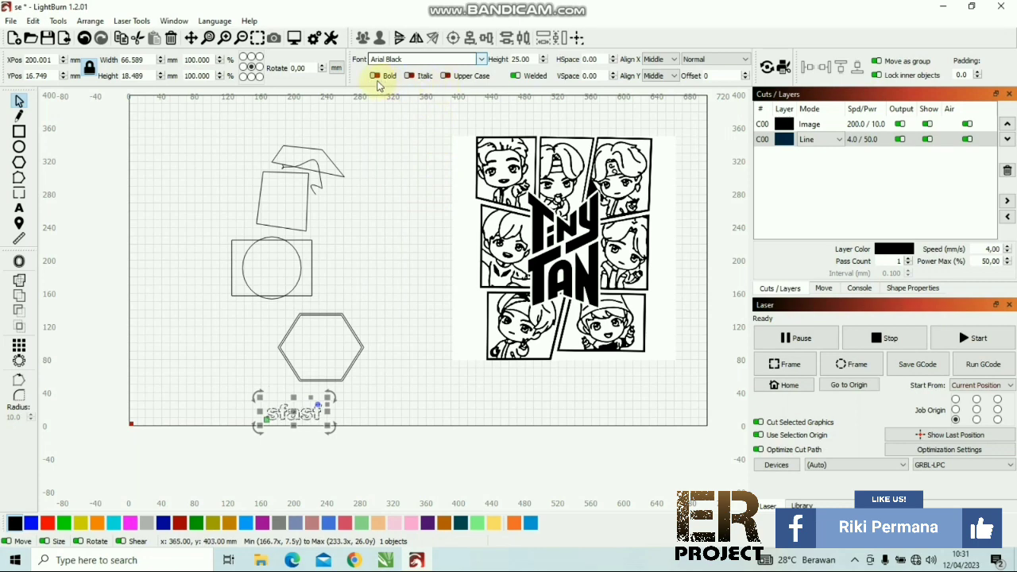
Step: Make the "sfasf" text bold and italic, try upper case and turn it back off, and check the vertical alignment options
click(446, 77)
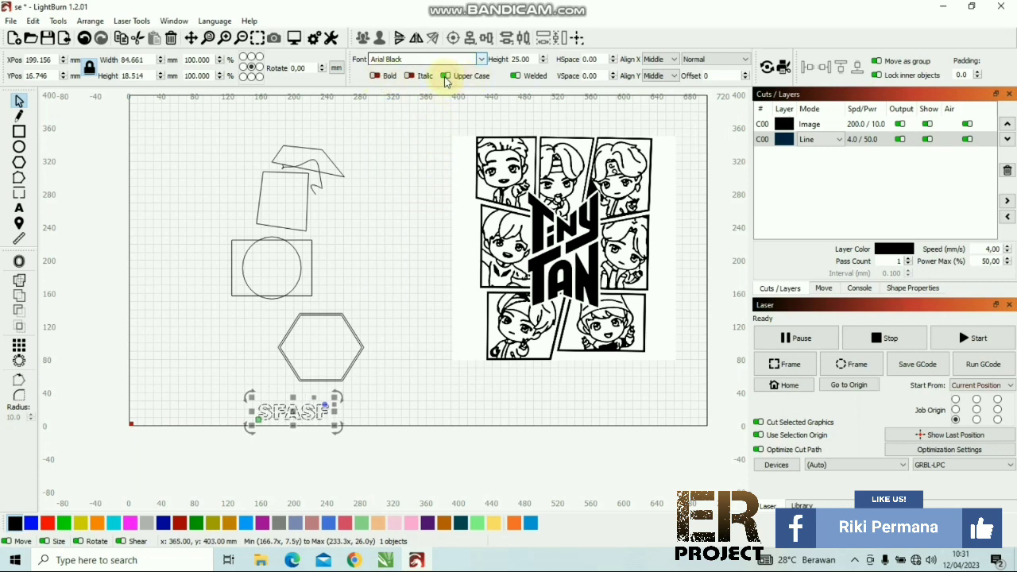
click(409, 76)
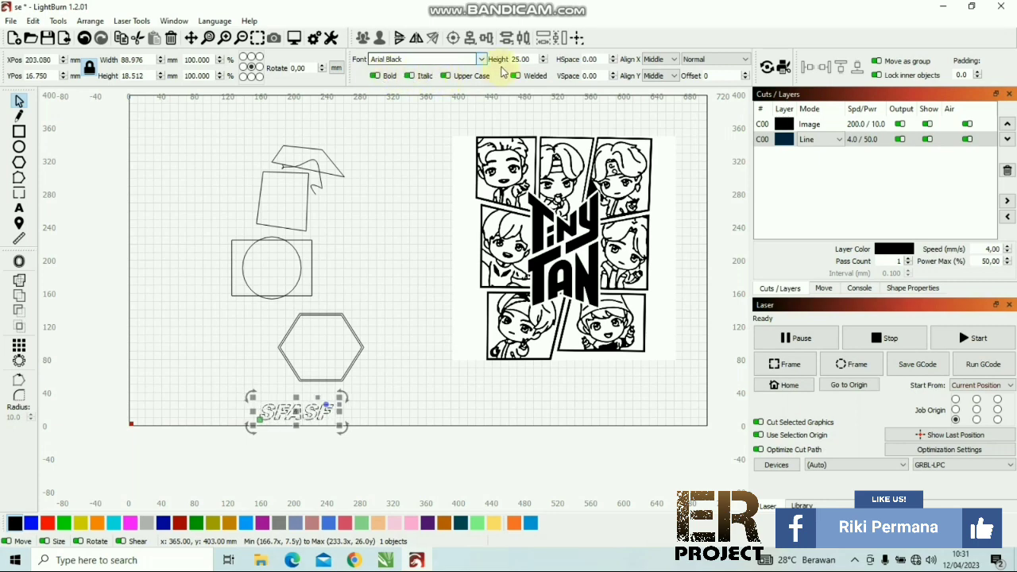
click(446, 76)
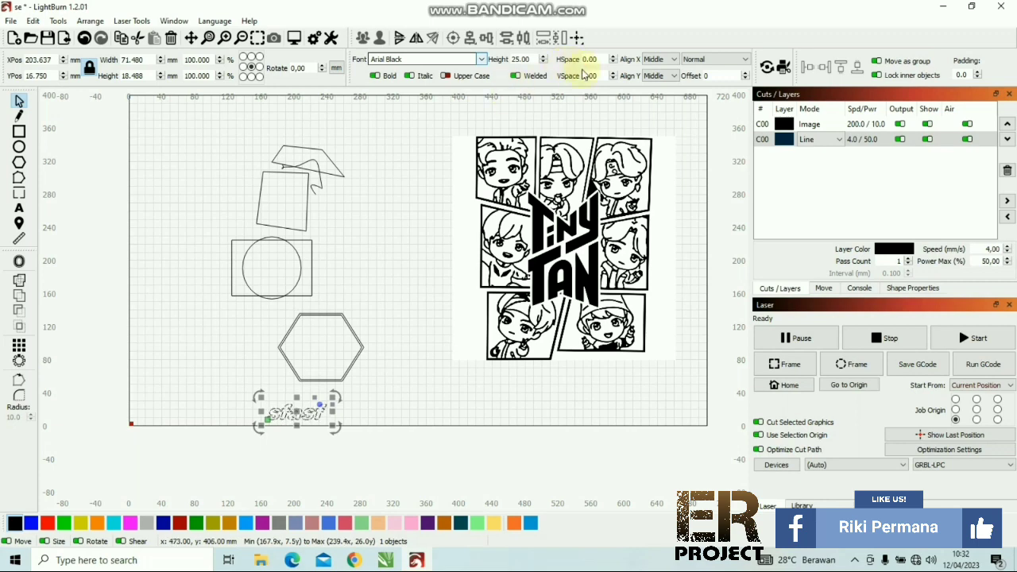
click(672, 75)
click(674, 76)
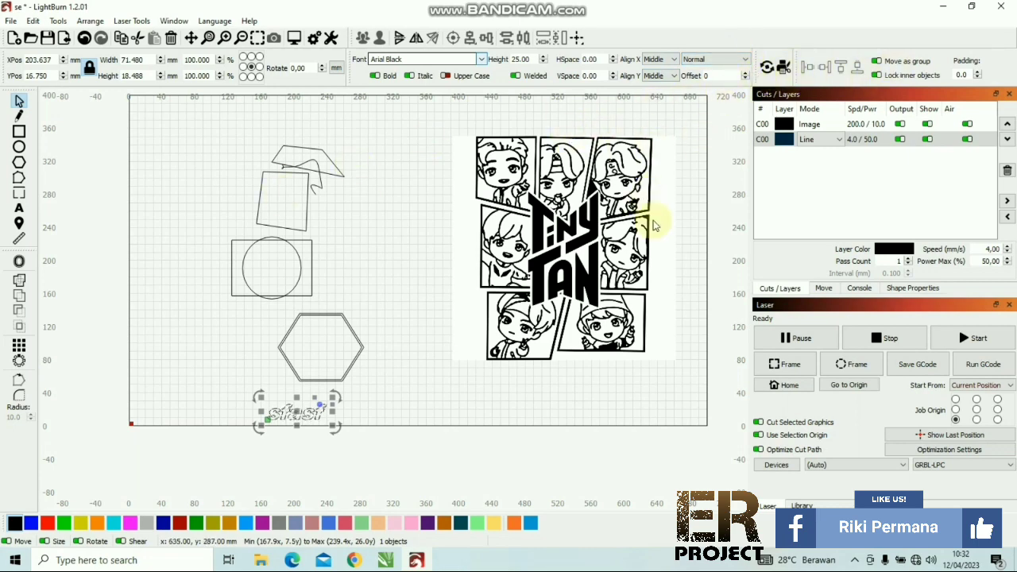
Step: Look through the Move controls, the Console and the Shape Properties of the selected text
mouse_move(406, 6)
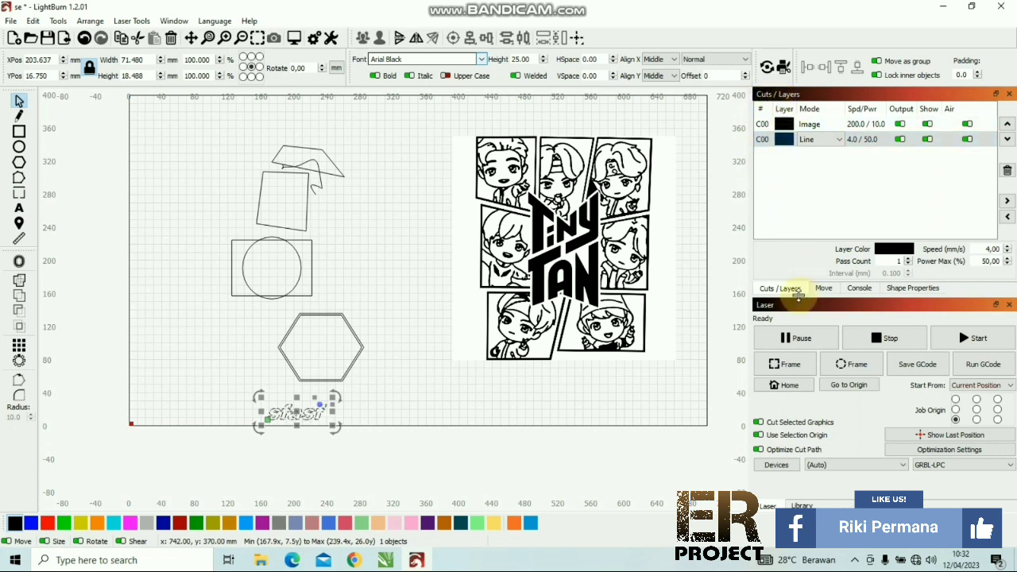
click(822, 289)
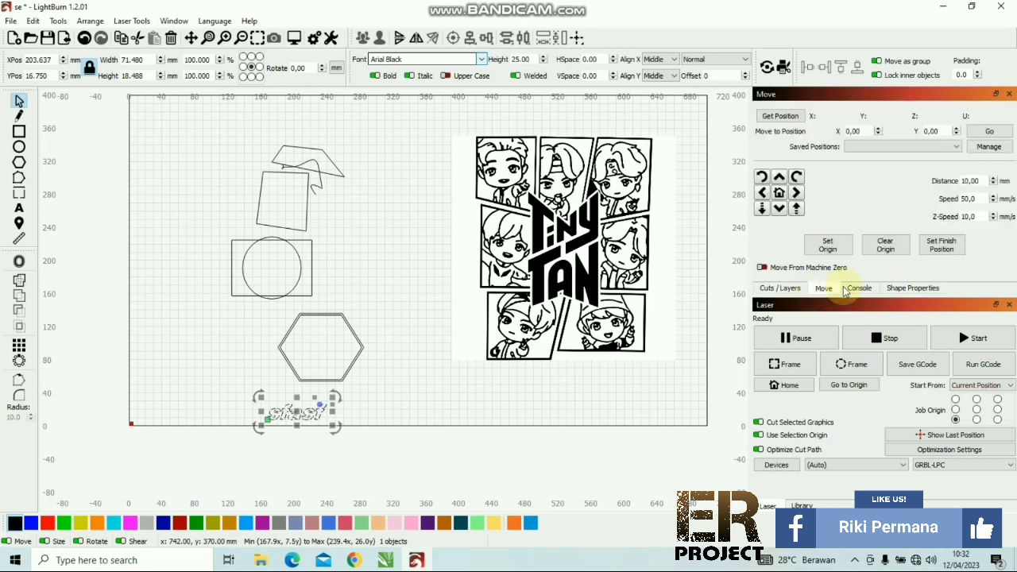
click(852, 289)
click(898, 289)
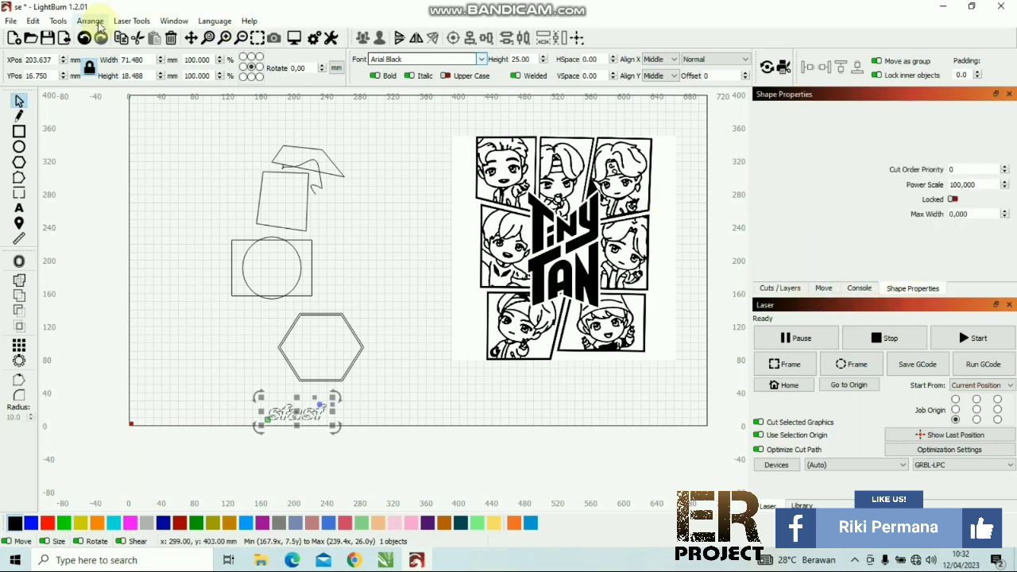
Step: Examine the available Laser Tools commands and the Window view styles and display options
click(137, 21)
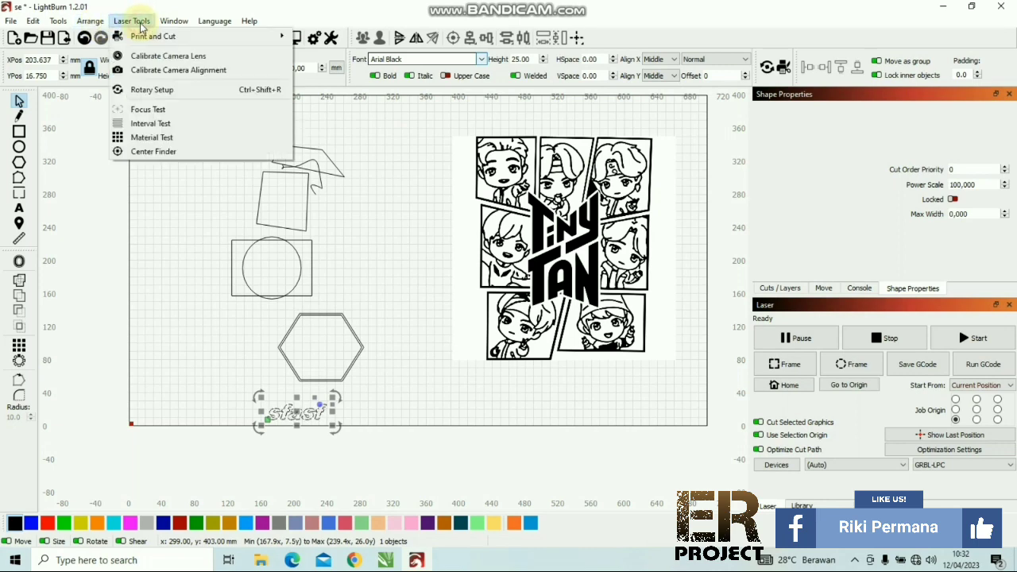
mouse_move(94, 24)
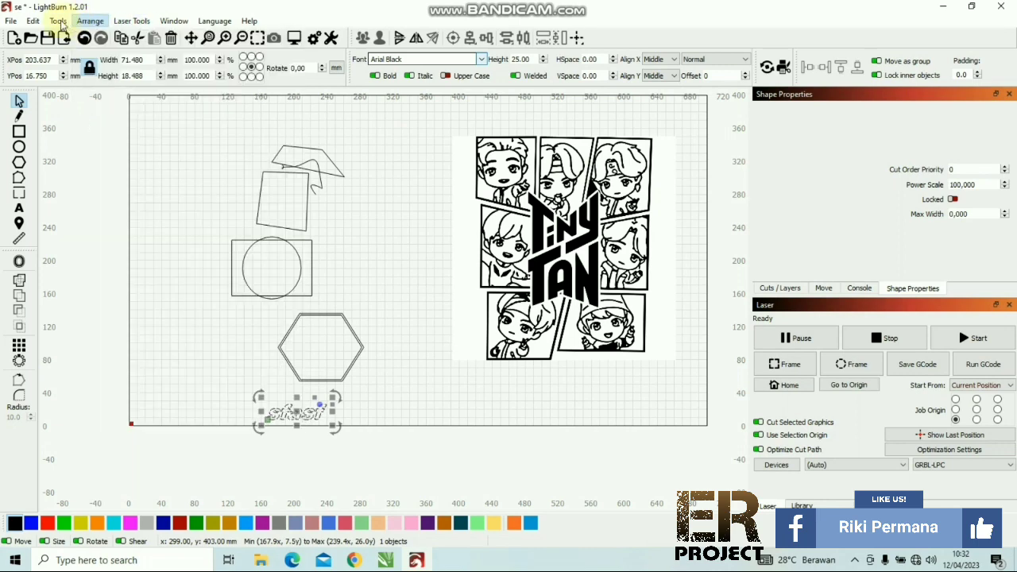
click(60, 22)
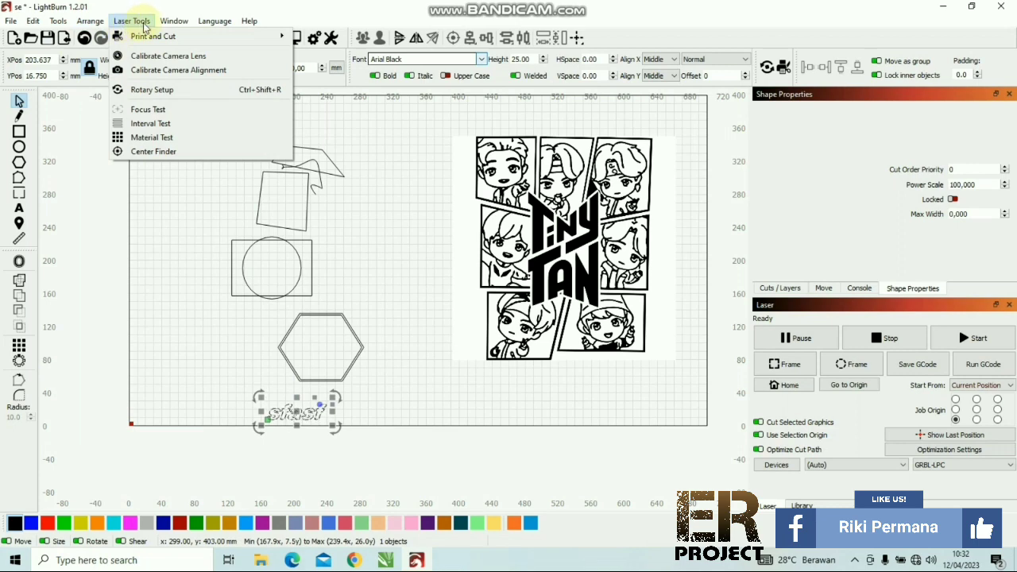
mouse_move(167, 25)
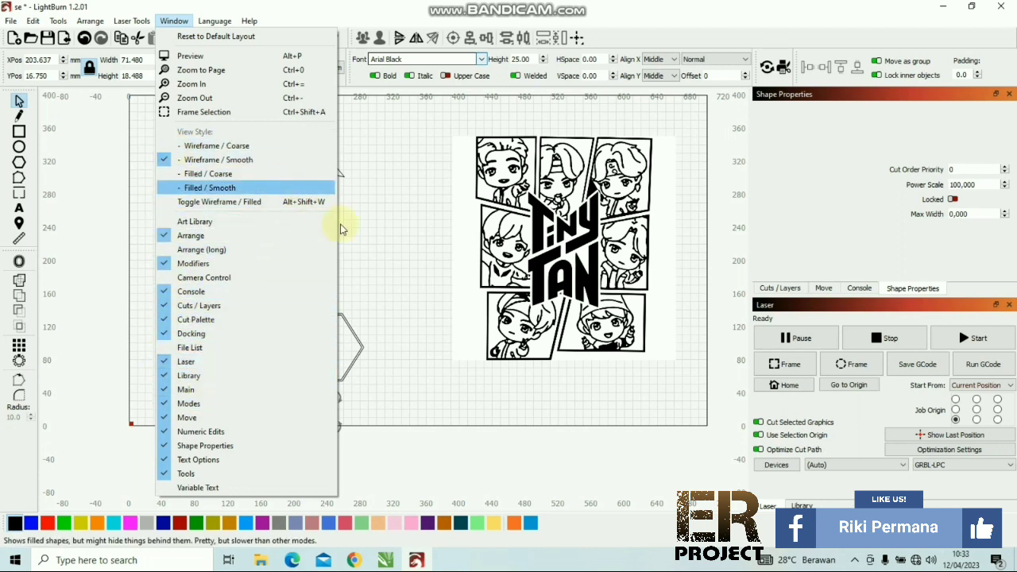
click(377, 254)
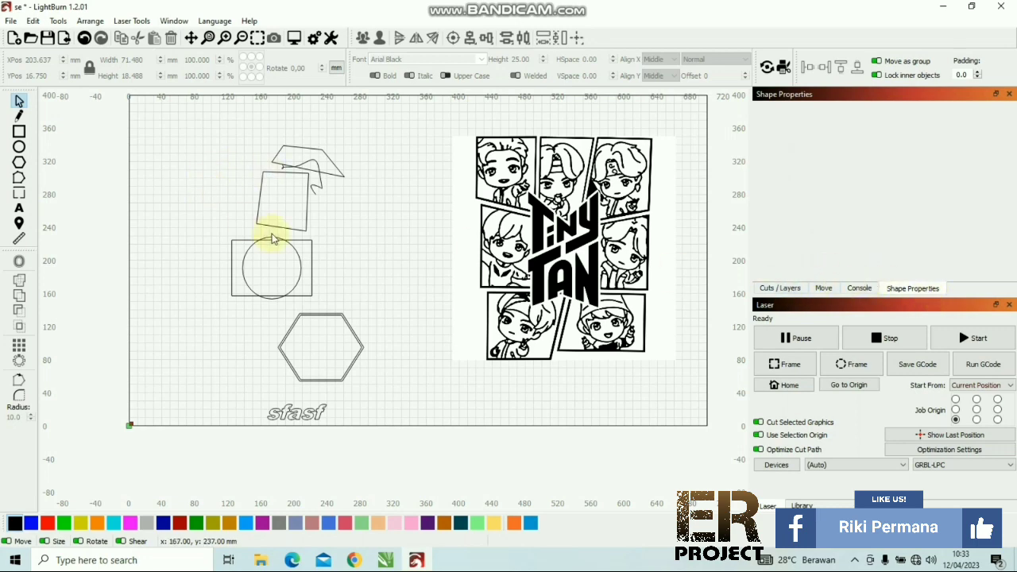
Step: Select the rectangle around the circle and examine its shape properties, including width, height and corner radius
click(304, 241)
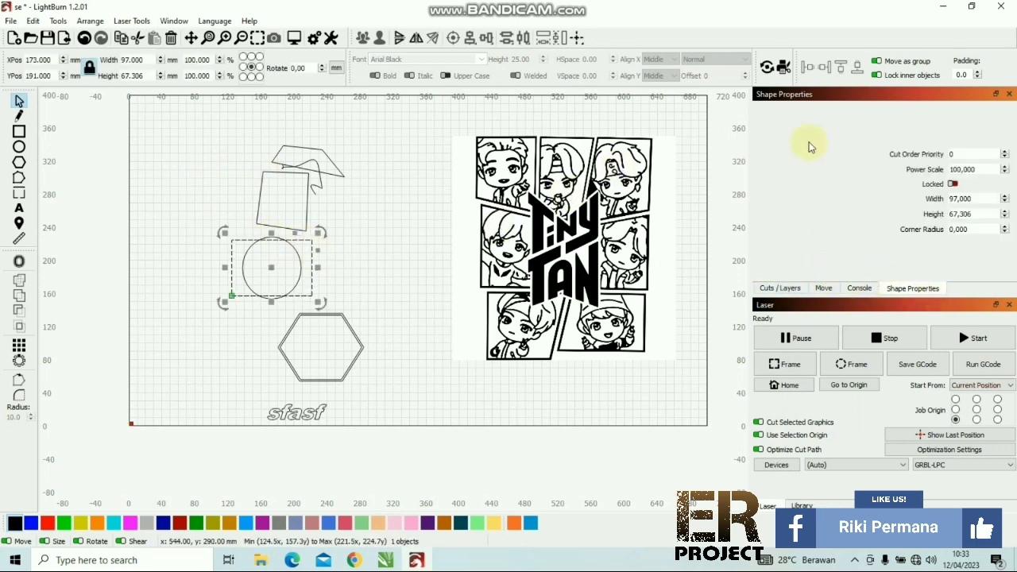
click(963, 217)
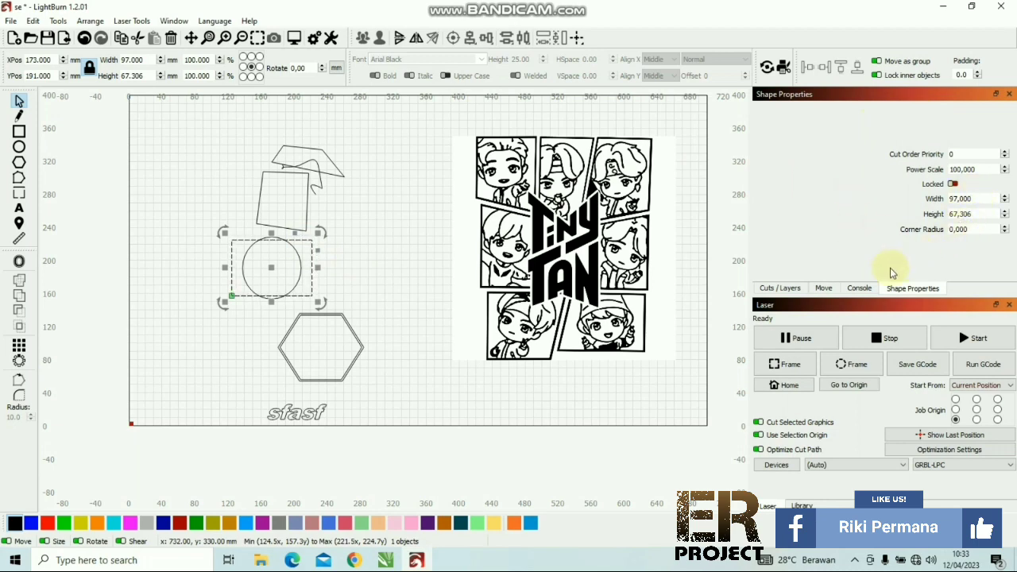
Step: Read through the Console log and examine the Move controls for setting and clearing the origin
click(859, 288)
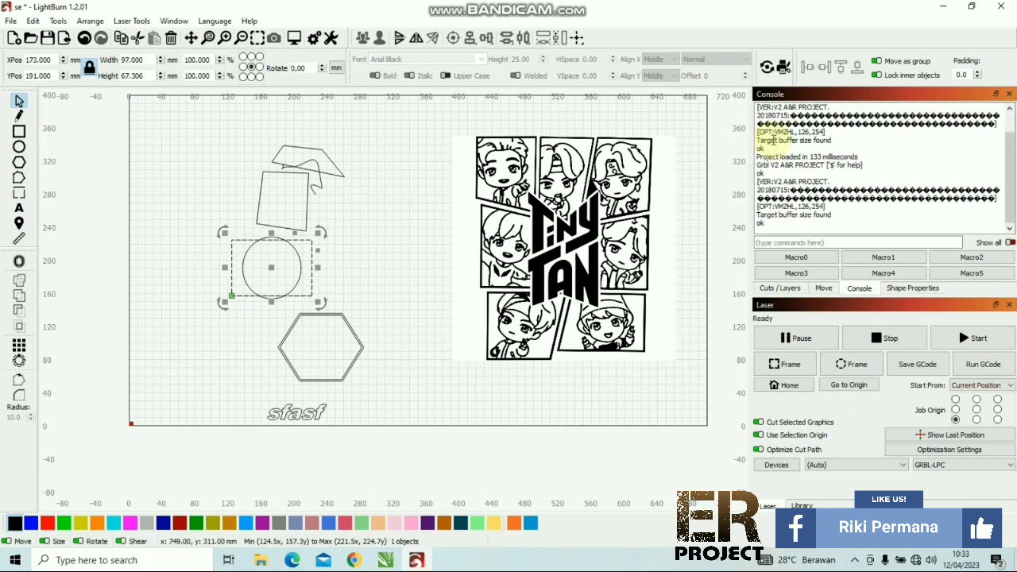
scroll(914, 167, up, 2)
scroll(905, 164, down, 2)
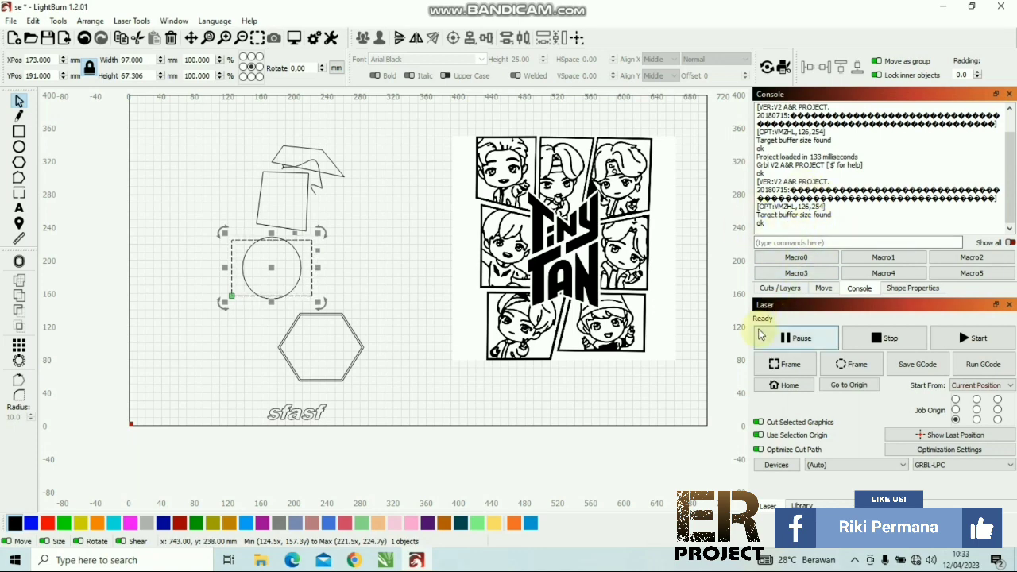
click(823, 288)
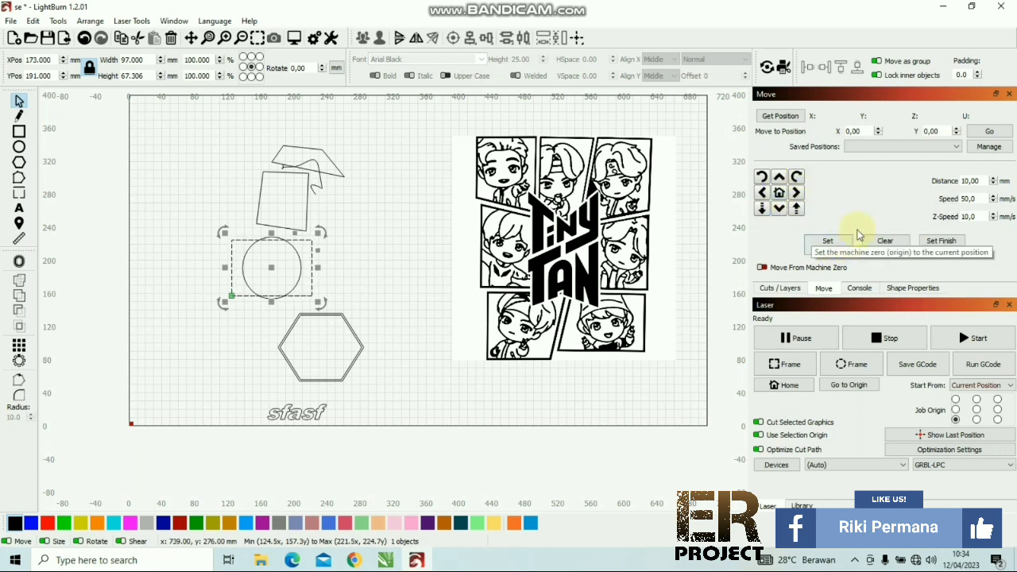
click(832, 251)
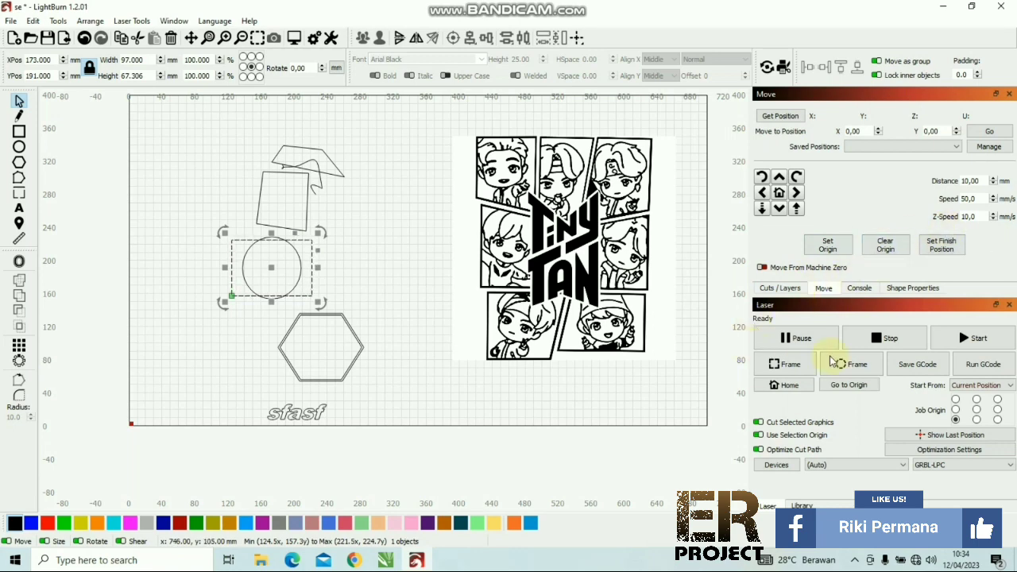
Step: Compare the Image and Line entries in the cut layers and set the Line layer's mode to Fill
click(780, 289)
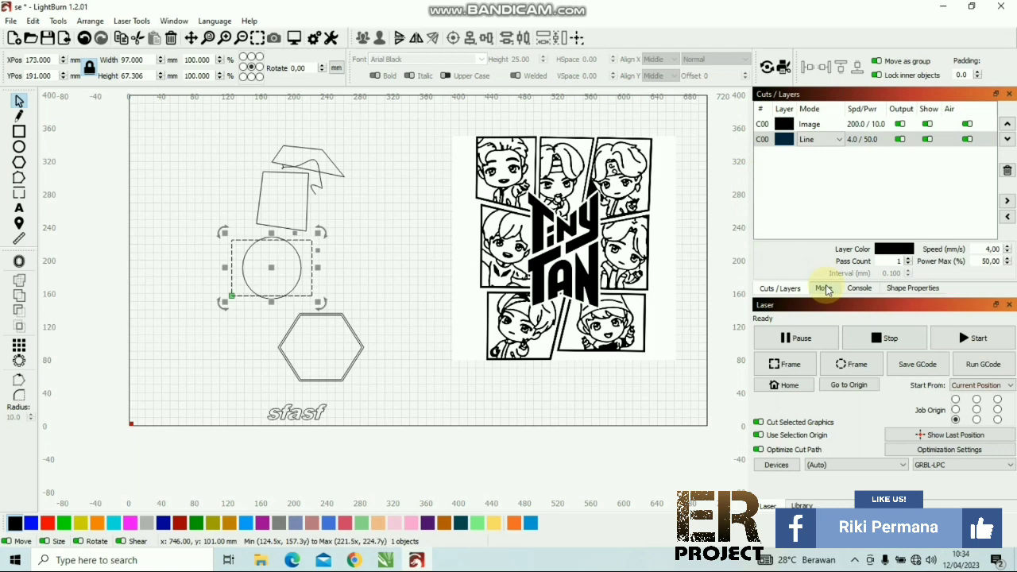
click(840, 140)
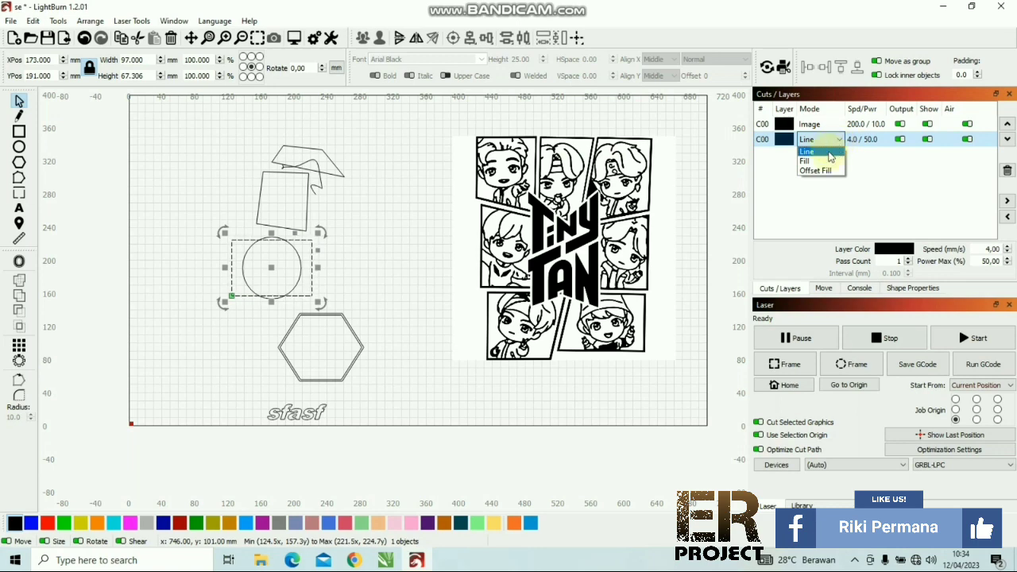
click(831, 124)
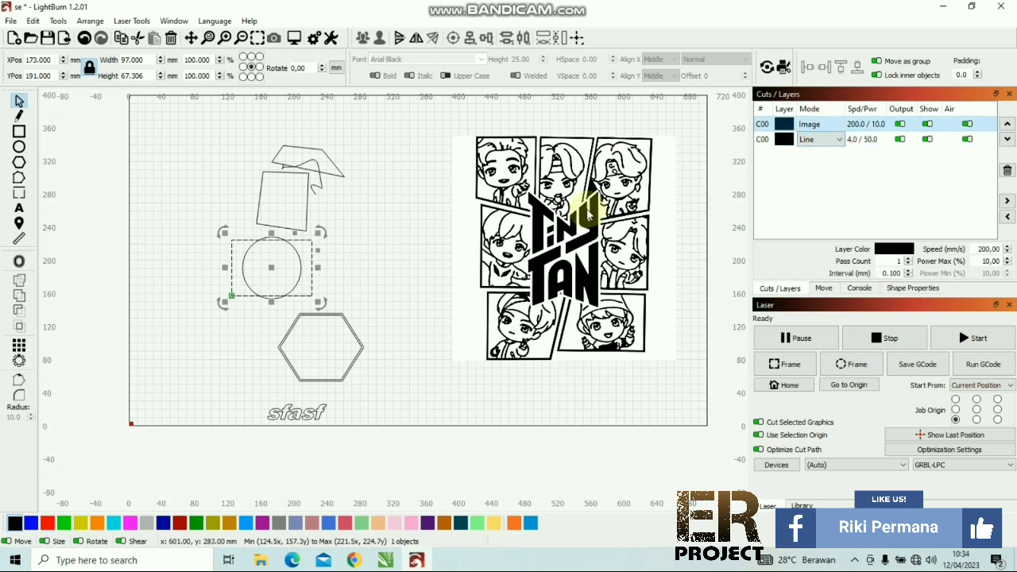
click(839, 142)
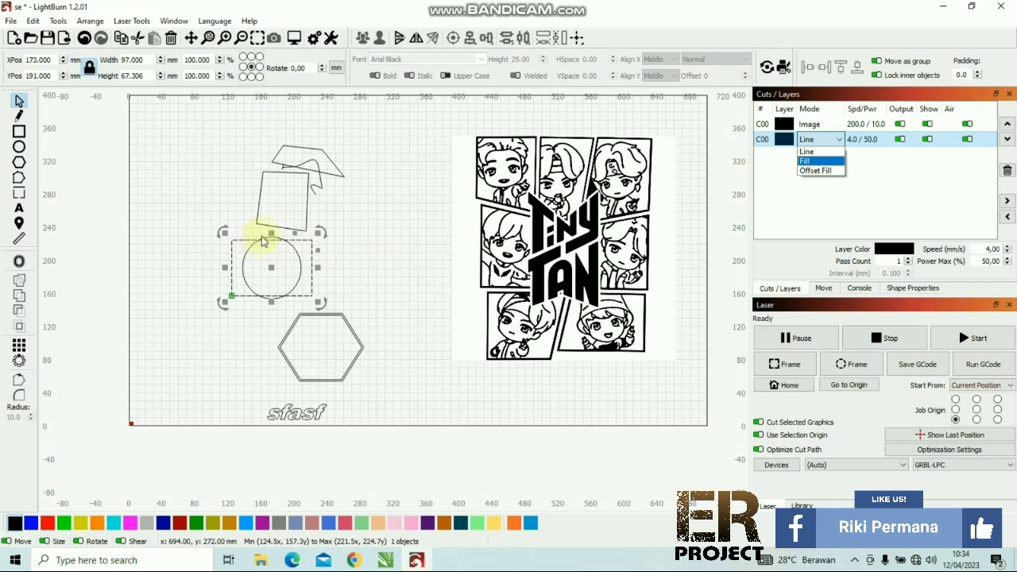
click(819, 162)
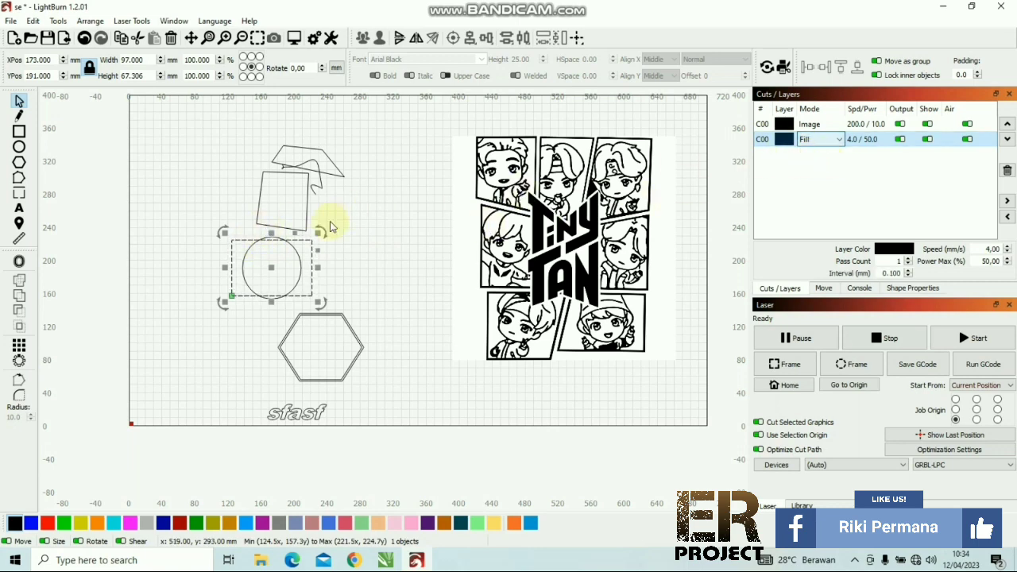
Step: Select all the drawn shapes and the text, and preview their filled engraving with the open shape skipped
scroll(247, 282, down, 2)
click(203, 174)
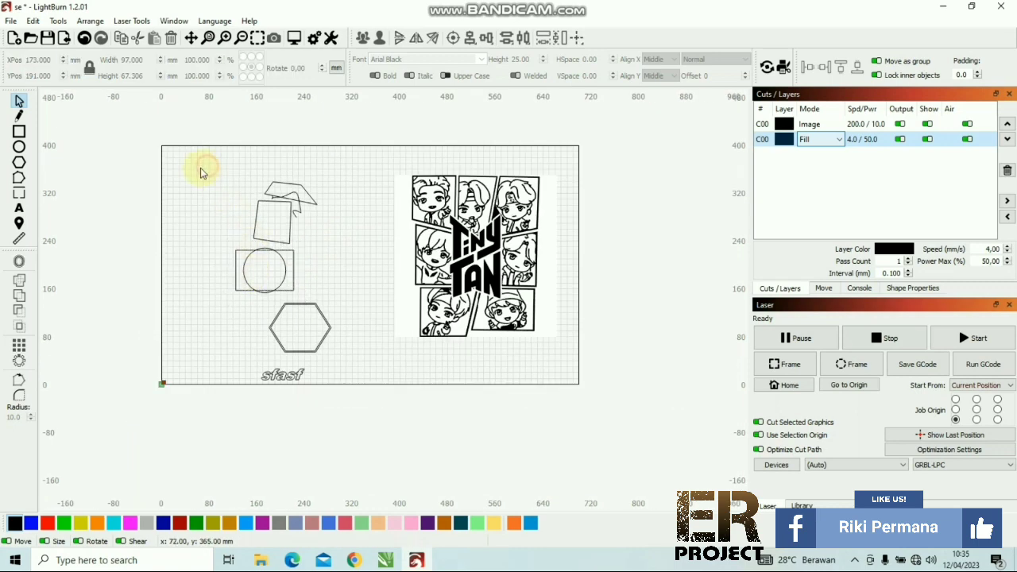
drag(197, 166, 361, 415)
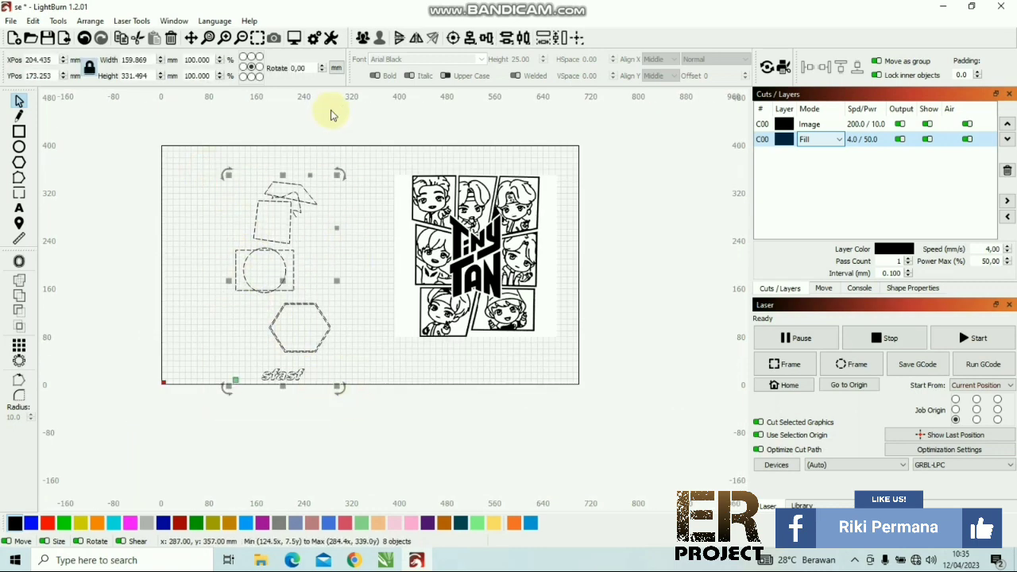
click(295, 40)
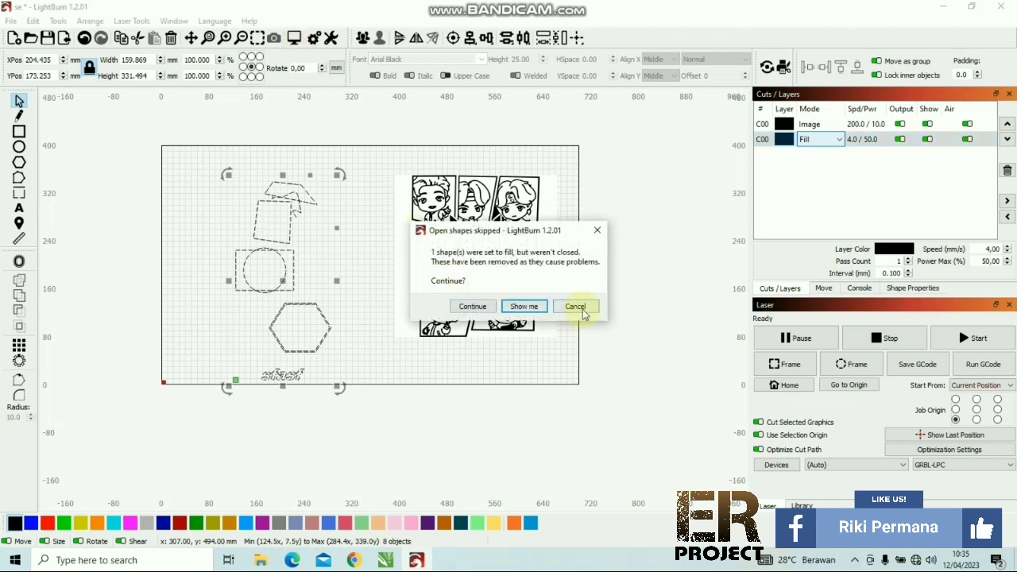
click(472, 306)
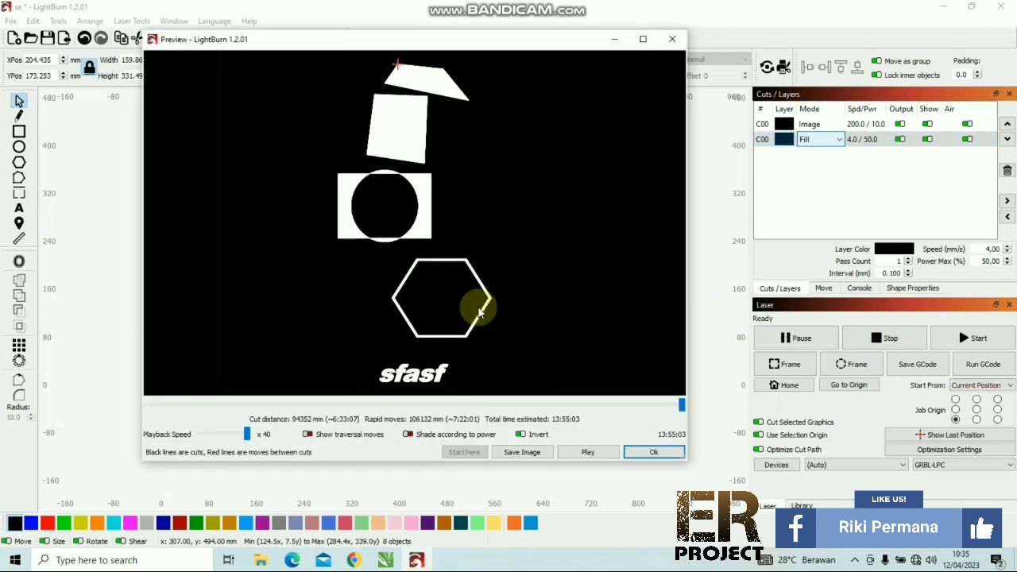
scroll(386, 155, up, 2)
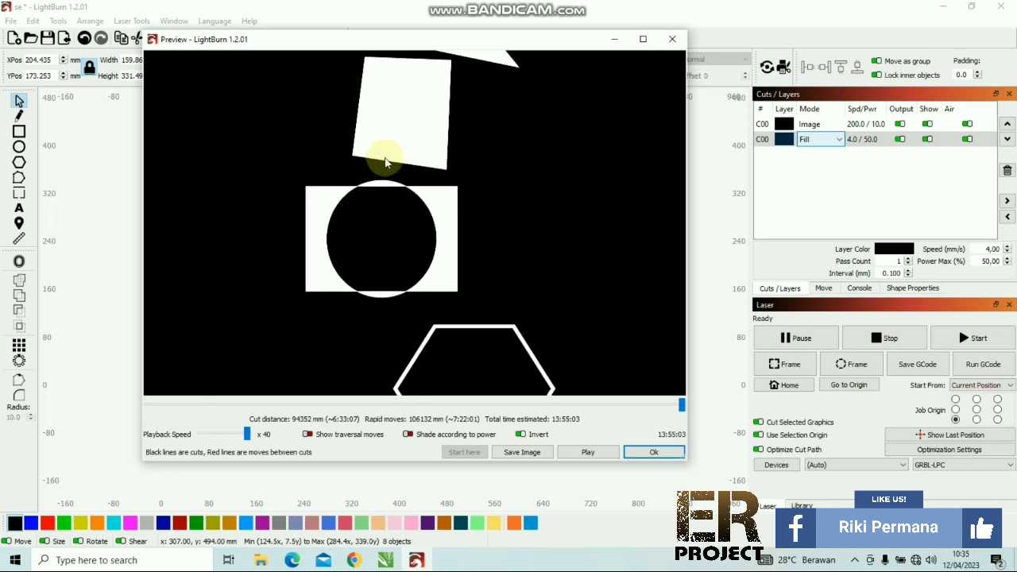
scroll(387, 155, down, 4)
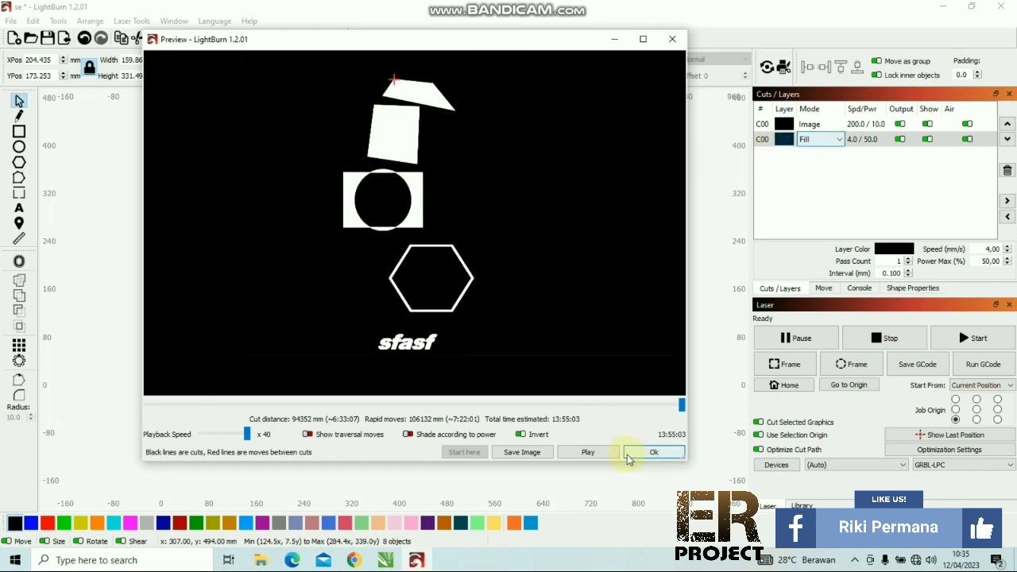
click(653, 452)
Step: Set the shapes layer's mode back to Line and preview the outline cut of the selected objects
click(811, 144)
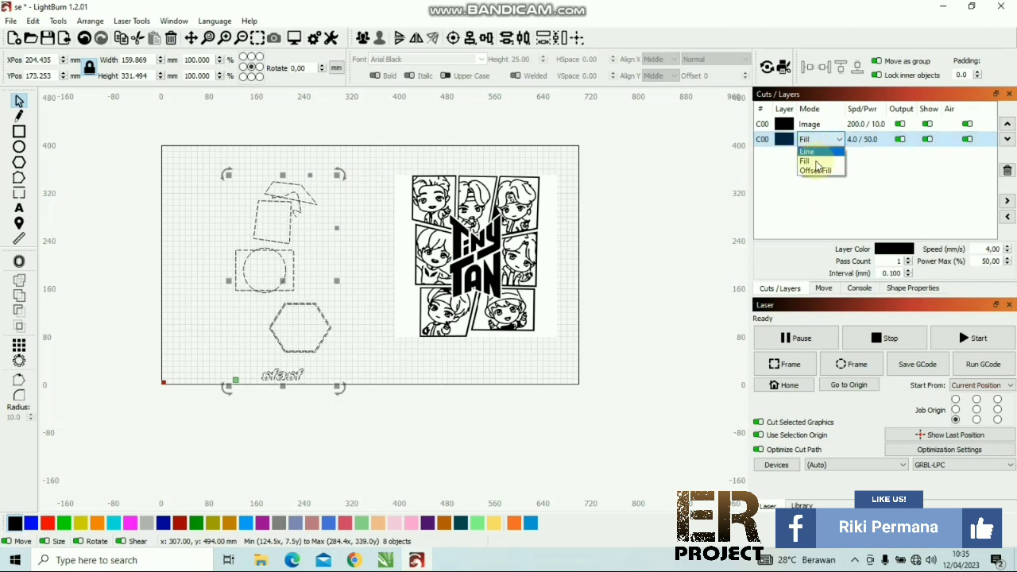
click(808, 152)
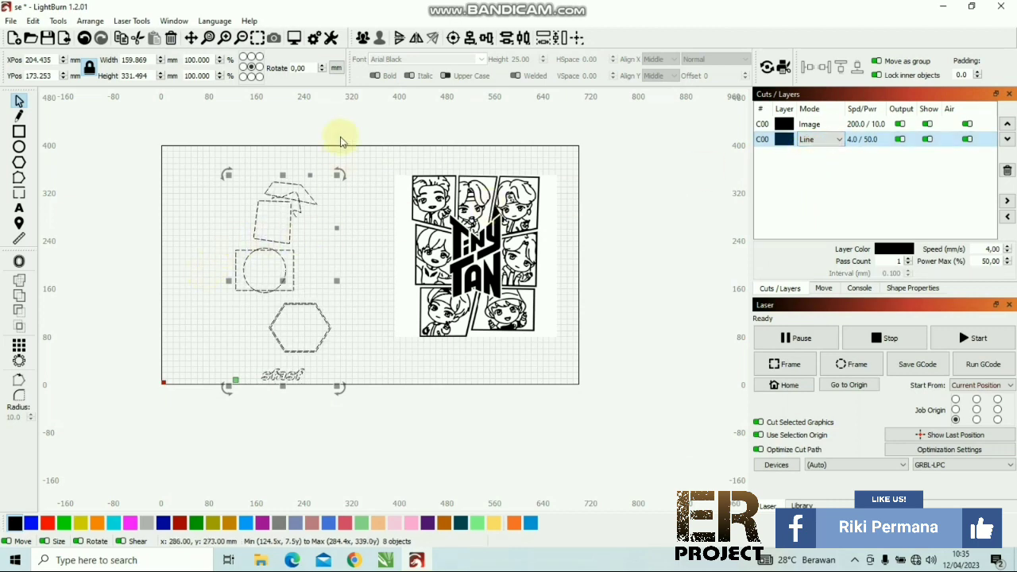
click(293, 38)
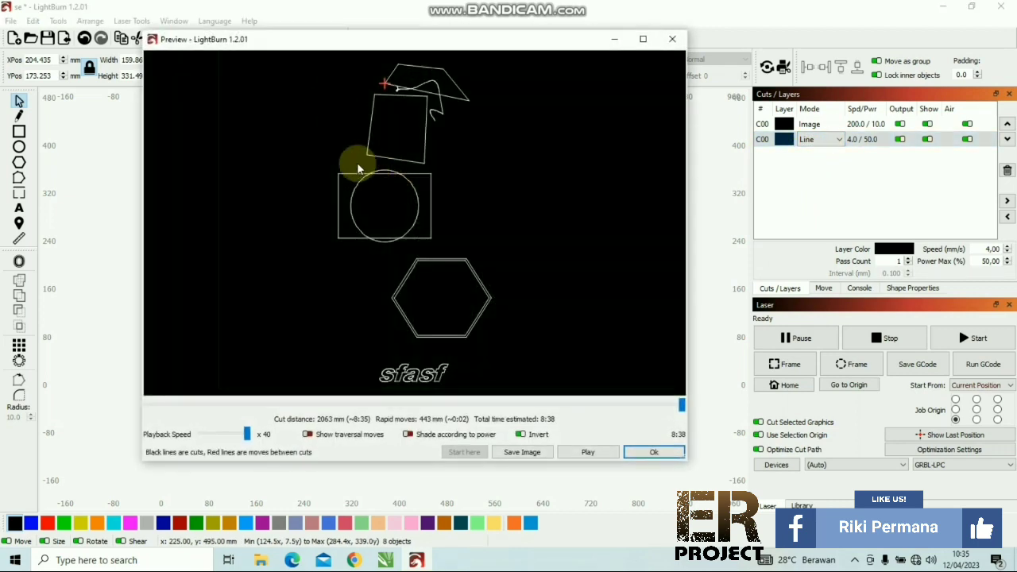
Step: Set the shapes layer's mode to Offset Fill and preview the selected objects with the open shape skipped
click(653, 452)
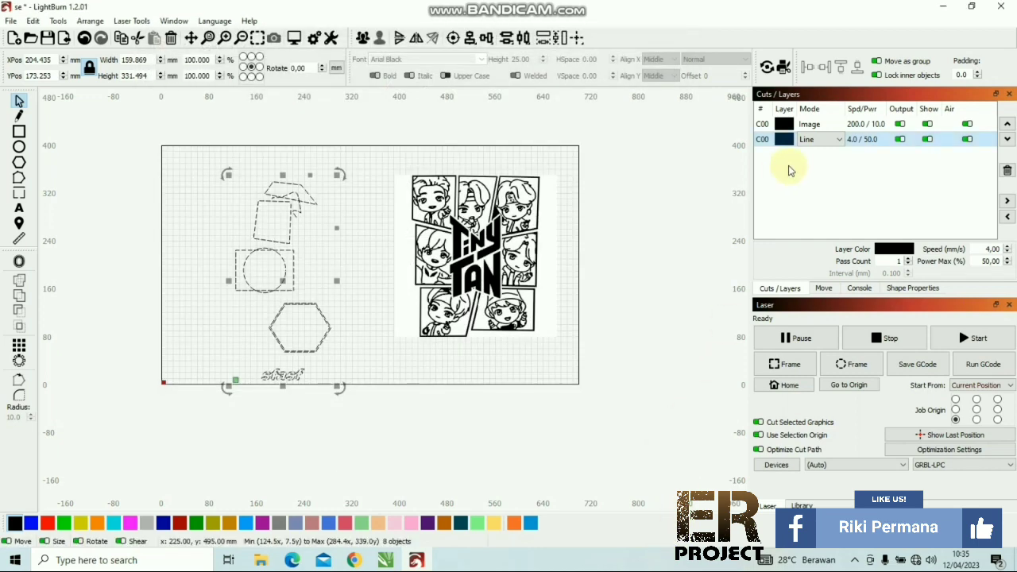
click(815, 143)
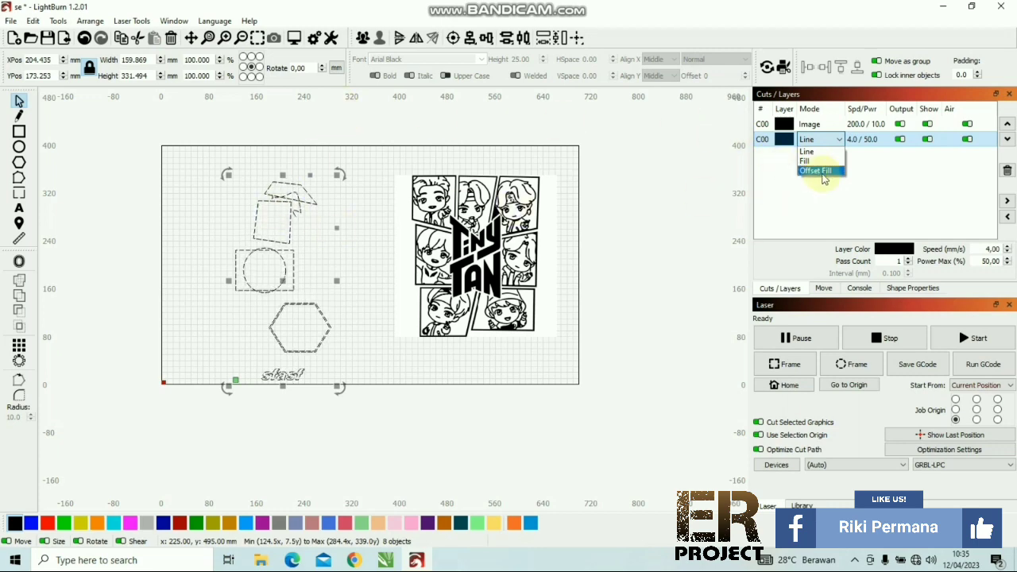
click(820, 172)
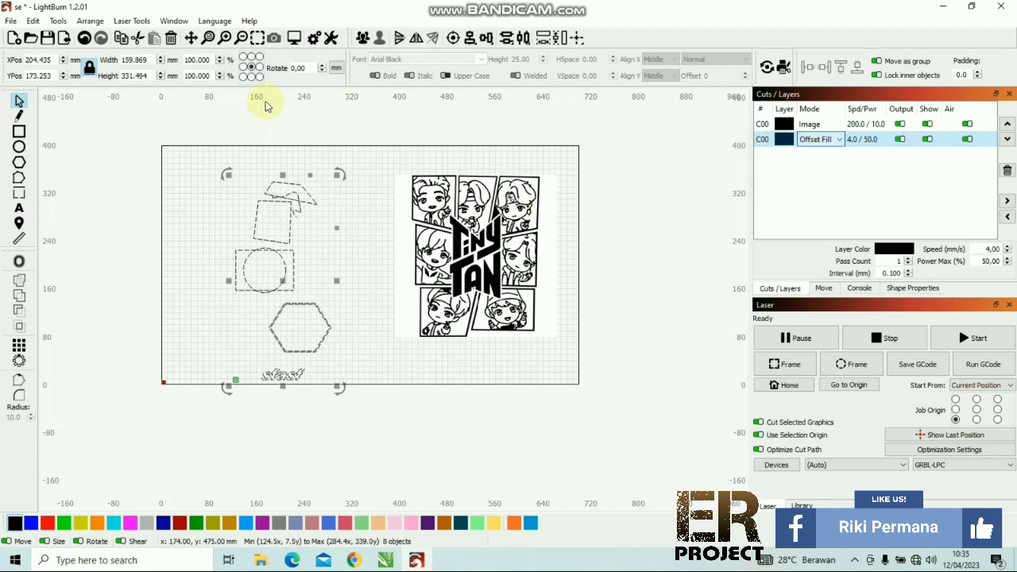
click(294, 38)
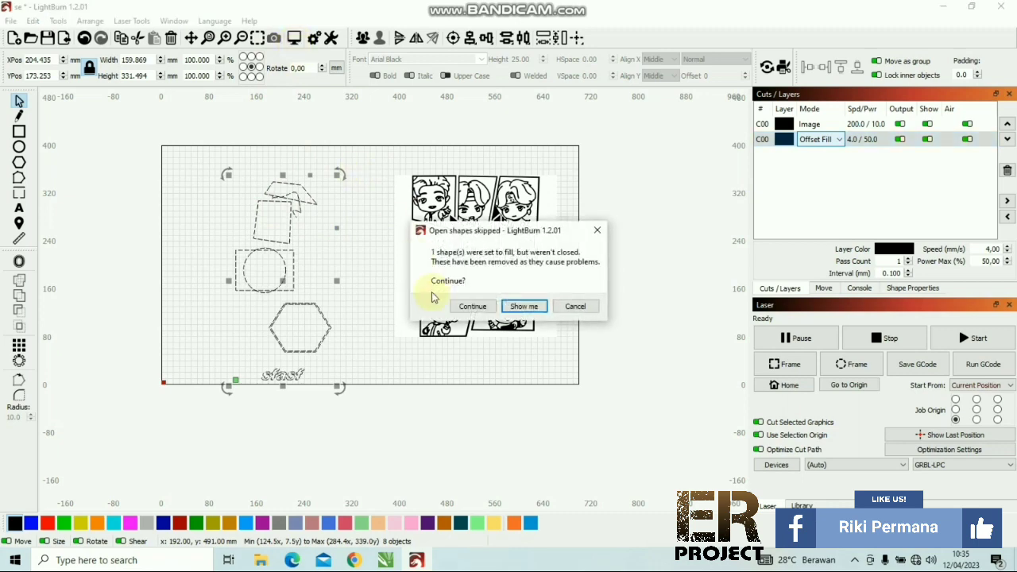
click(469, 309)
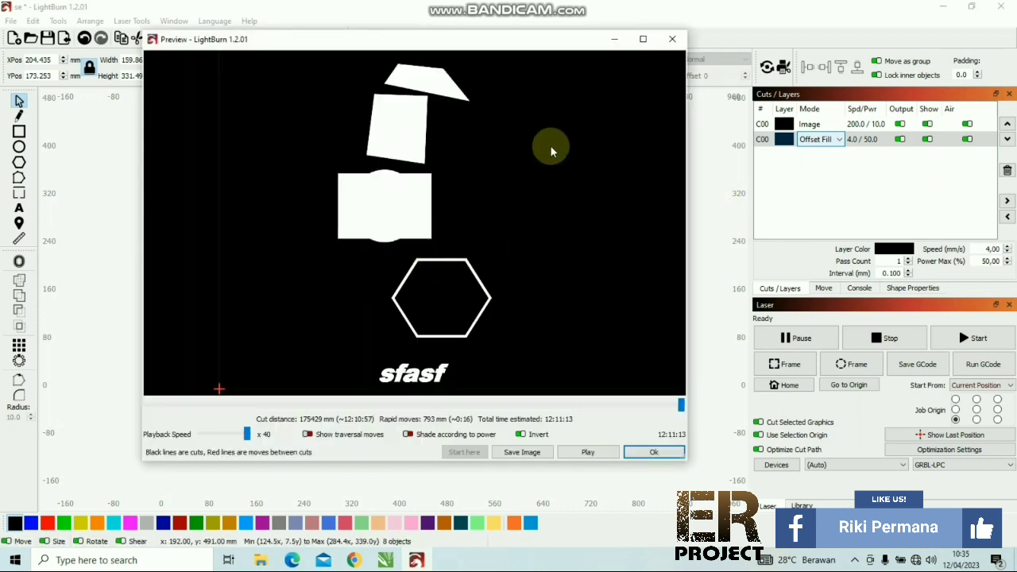
click(673, 39)
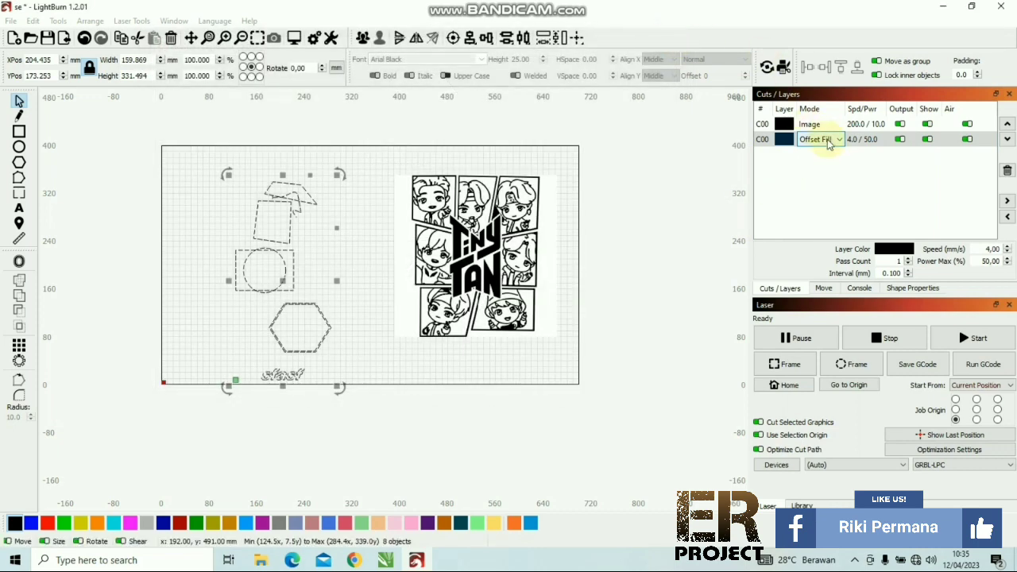
Step: Switch the shapes layer's mode to Fill and then back to Line
click(823, 139)
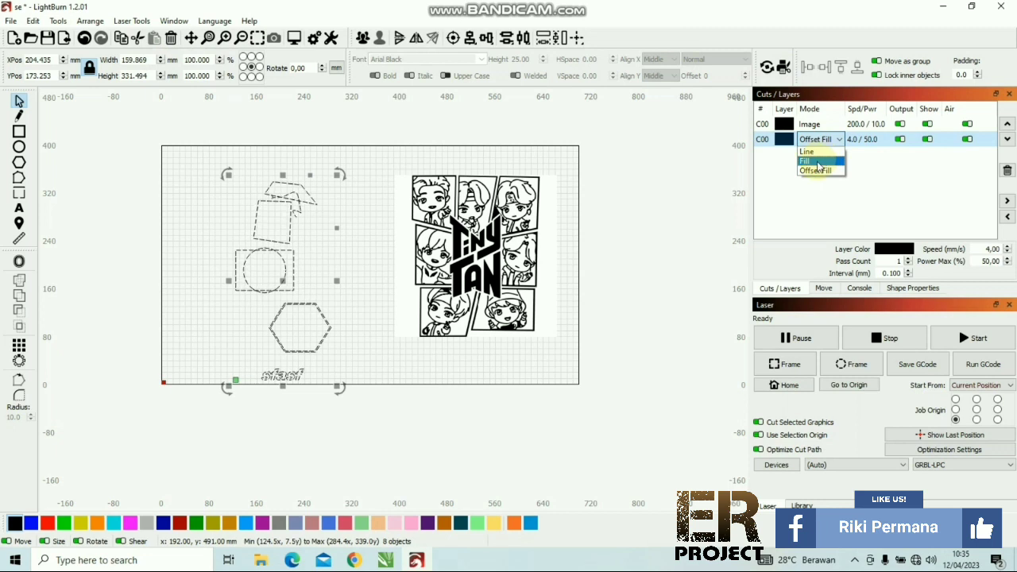
click(809, 161)
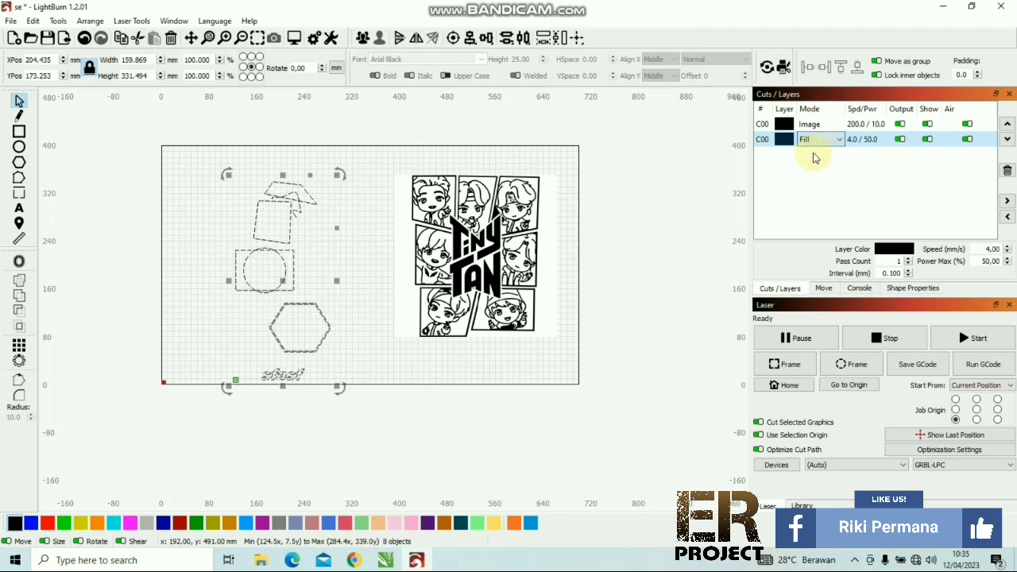
click(815, 143)
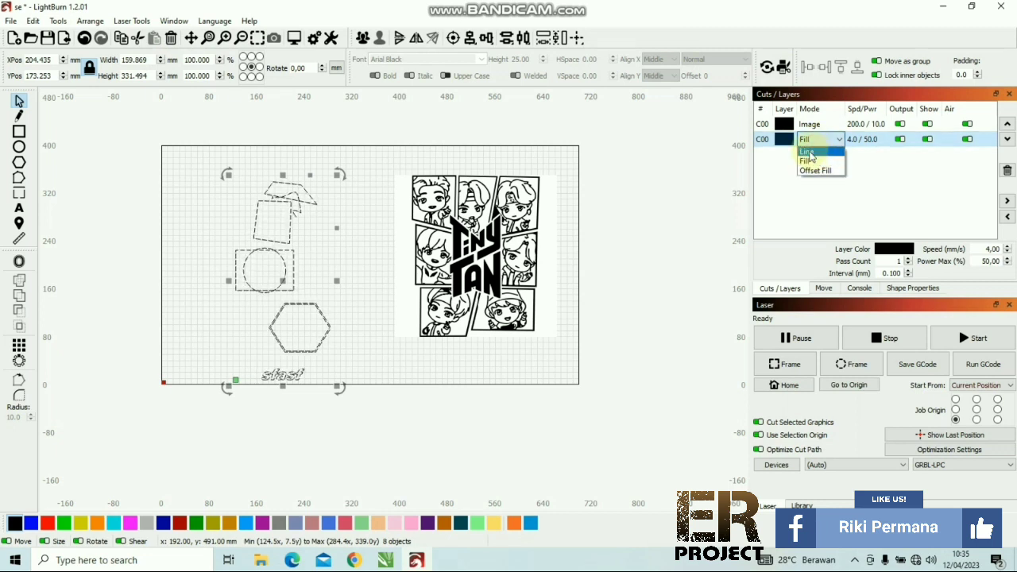
click(810, 151)
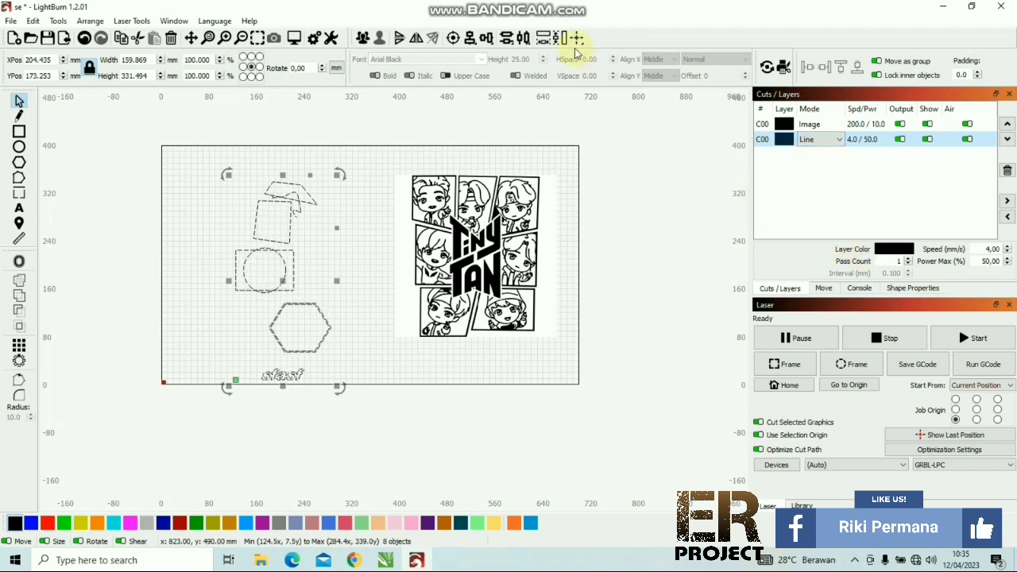
mouse_move(512, 7)
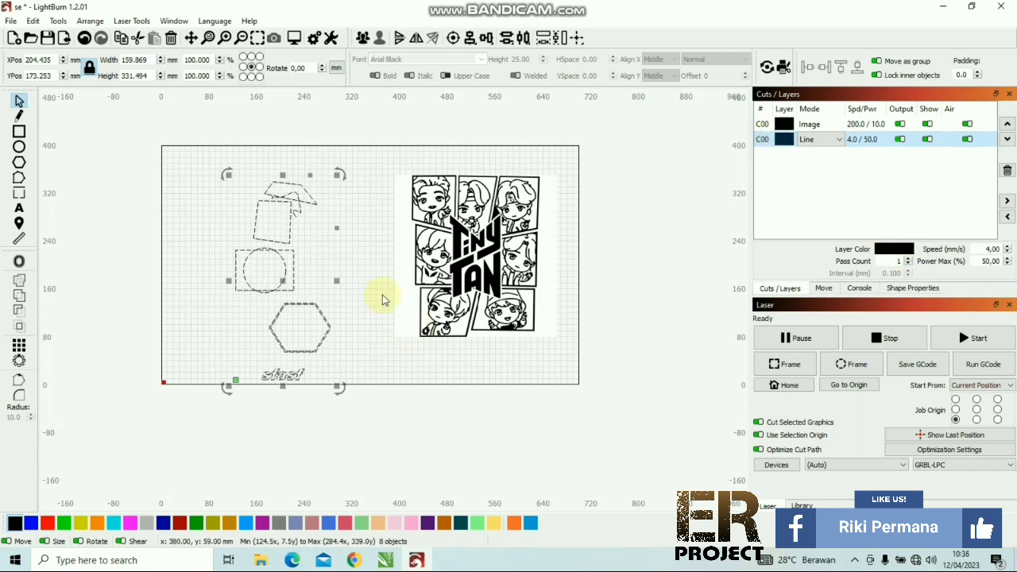
Step: Assign the selected shapes and text in turn to the red, blue, black and green layers, ending on green
click(48, 524)
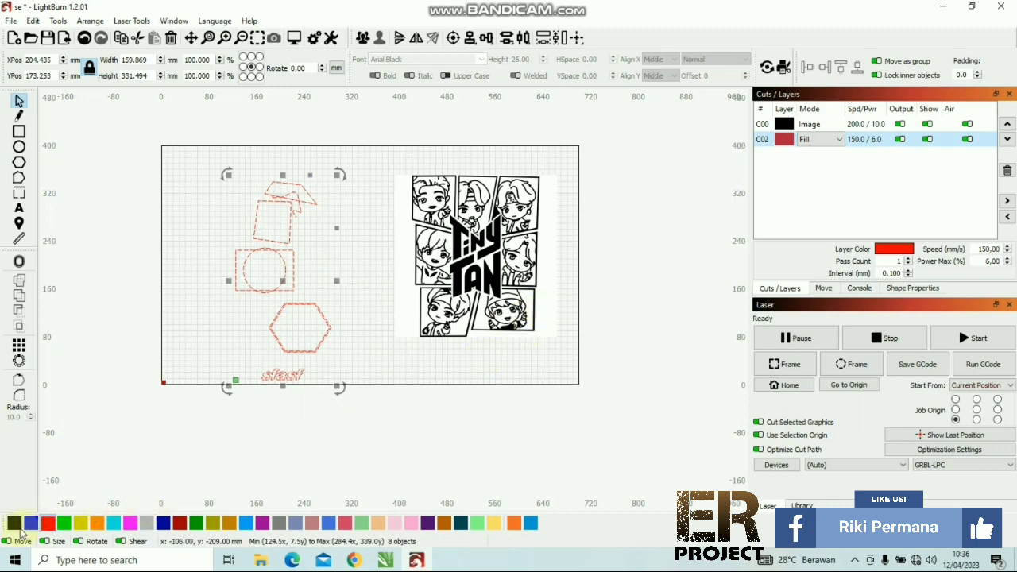
click(30, 524)
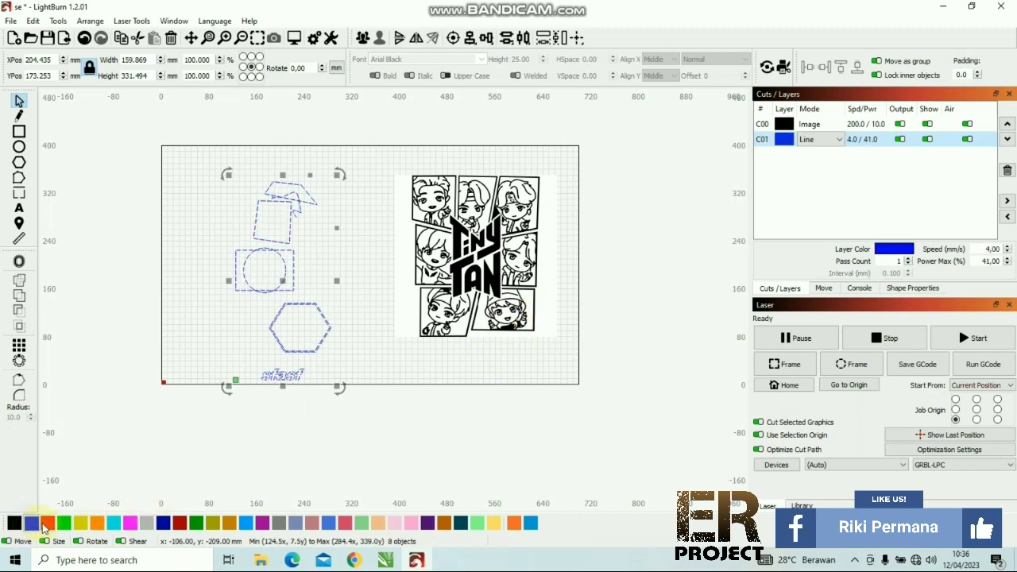
click(47, 524)
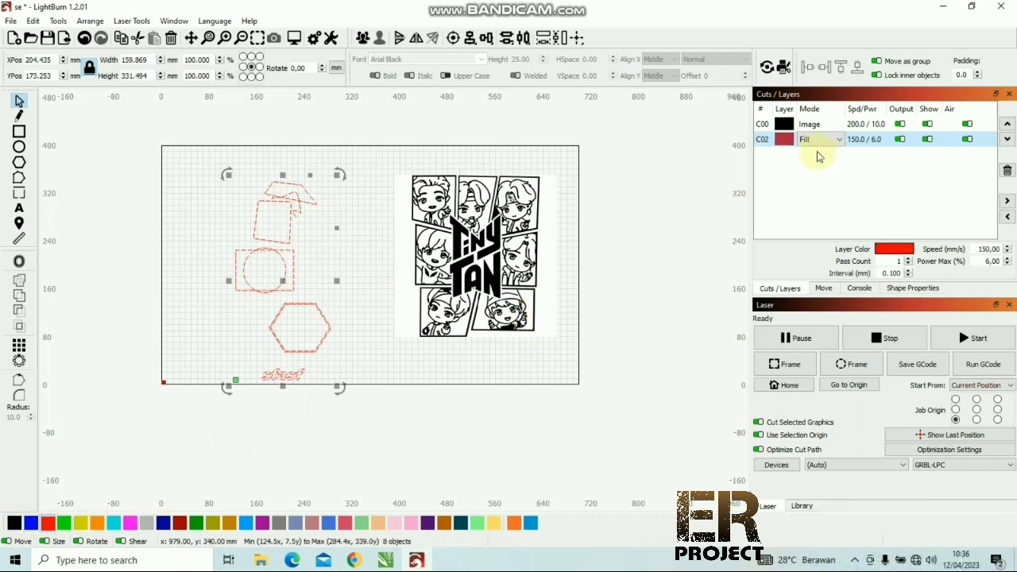
click(15, 524)
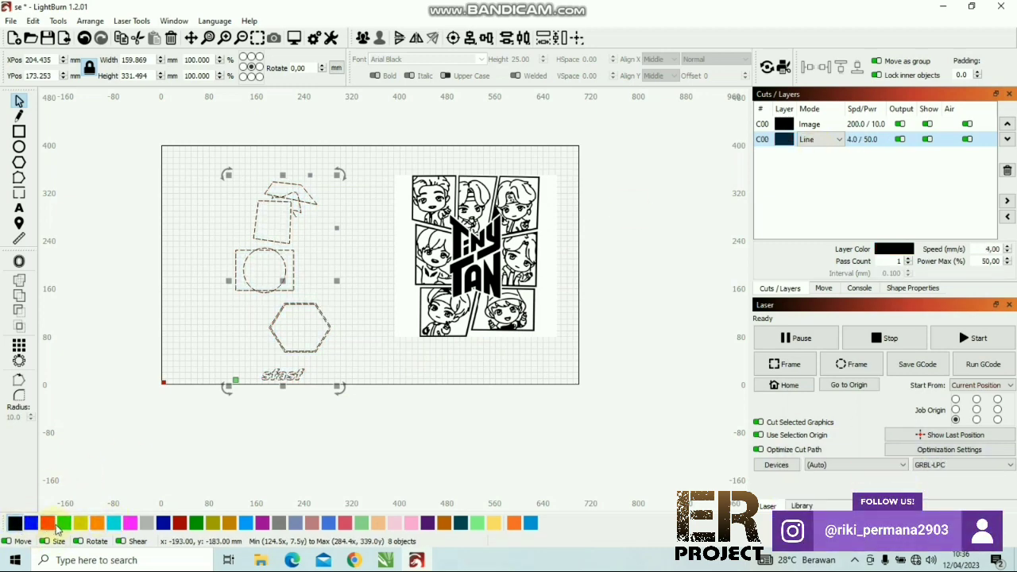
click(48, 523)
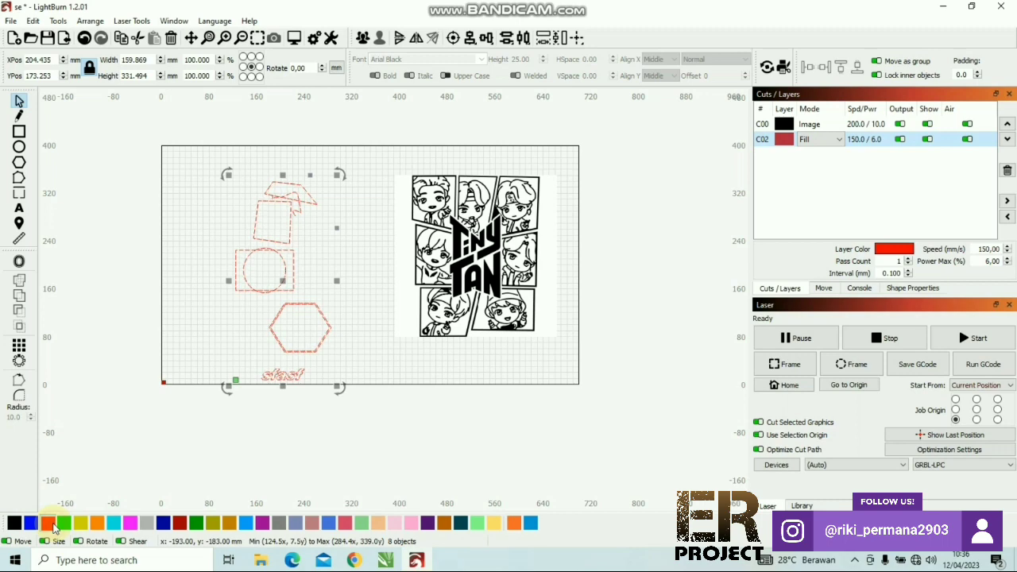
click(64, 524)
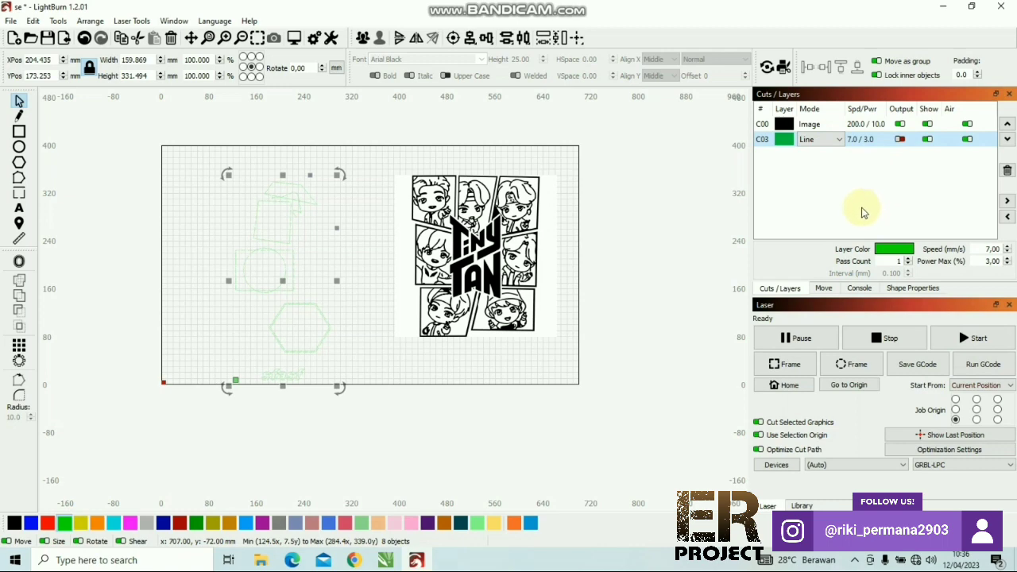
Step: Examine the green layer's cut settings and close them without changes
click(762, 140)
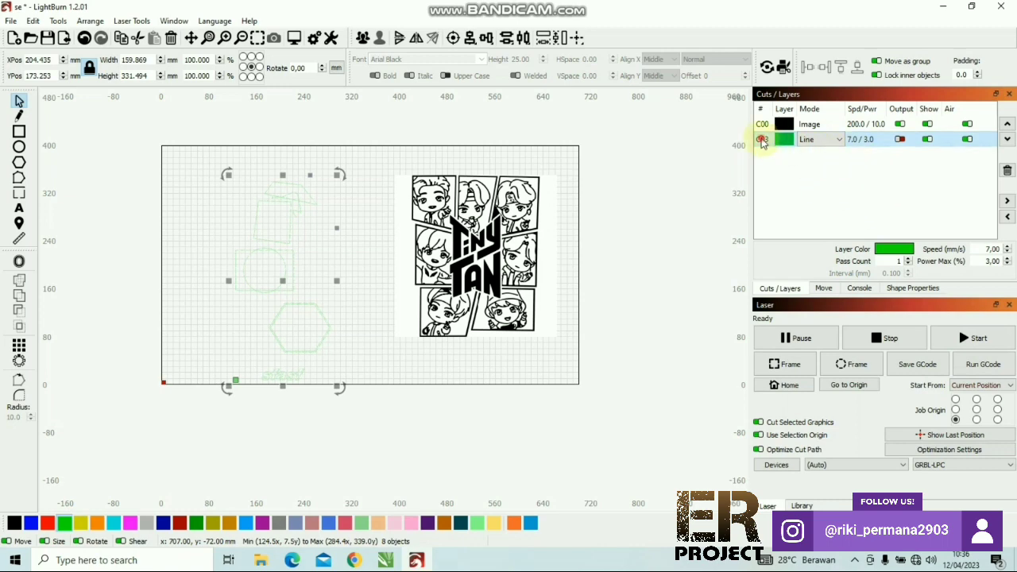
double_click(761, 140)
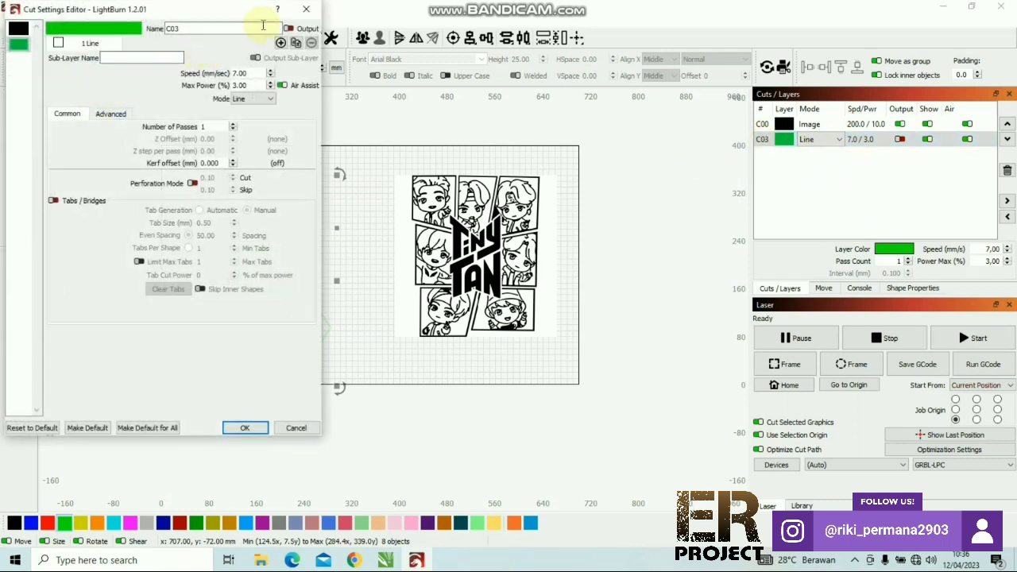
click(305, 11)
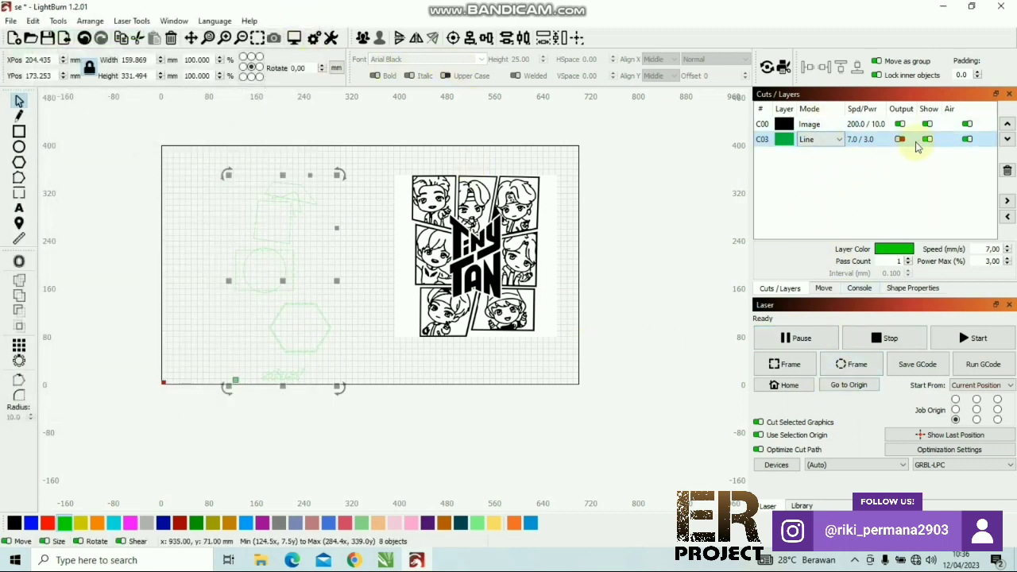
mouse_move(611, 6)
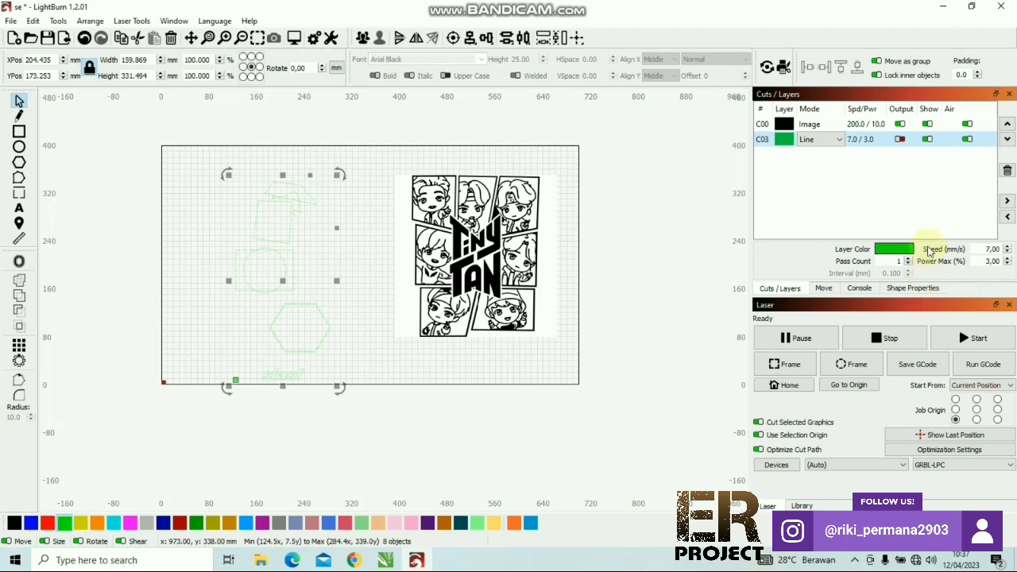
Step: Reassign the selected shapes and text to the black layer and view its available modes, keeping Line
click(16, 525)
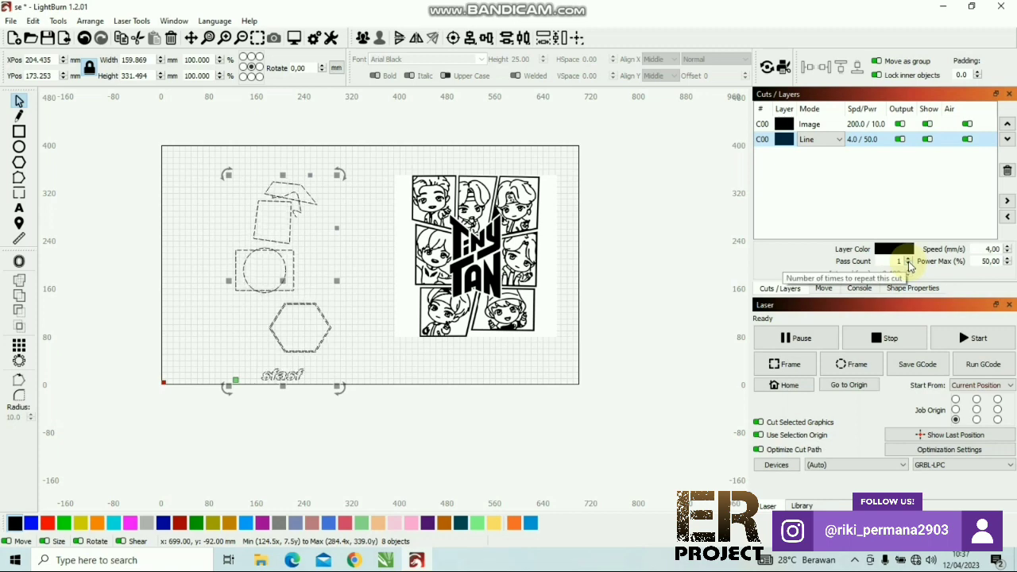
click(835, 141)
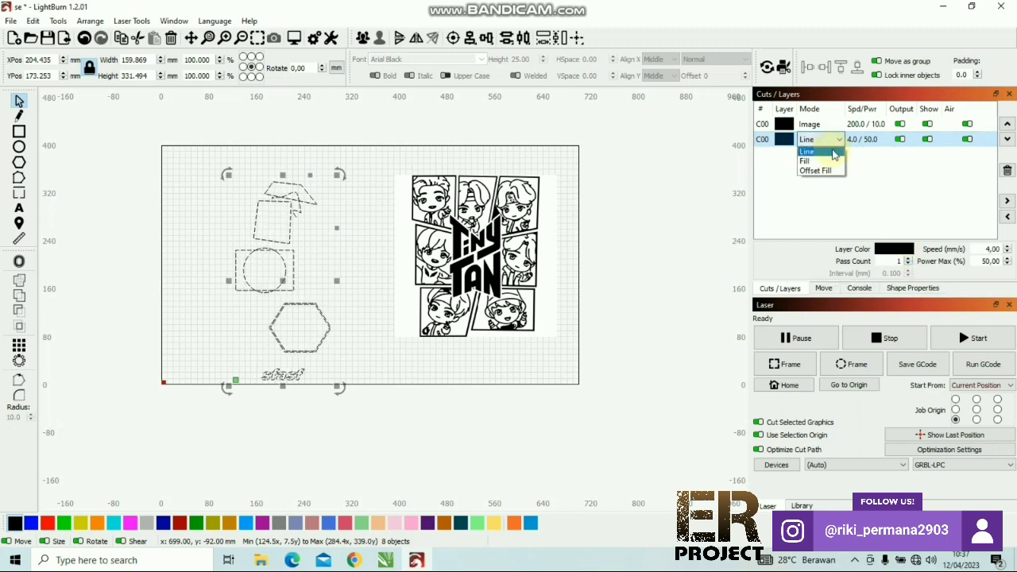
click(823, 248)
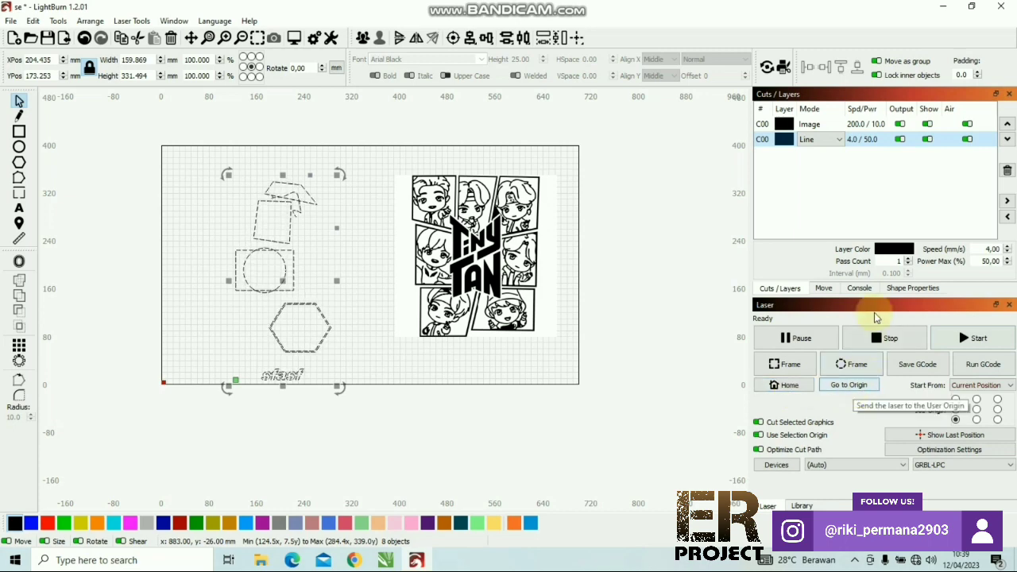
Step: Set the laser's origin with the Move controls and send the laser to it
click(823, 289)
click(827, 247)
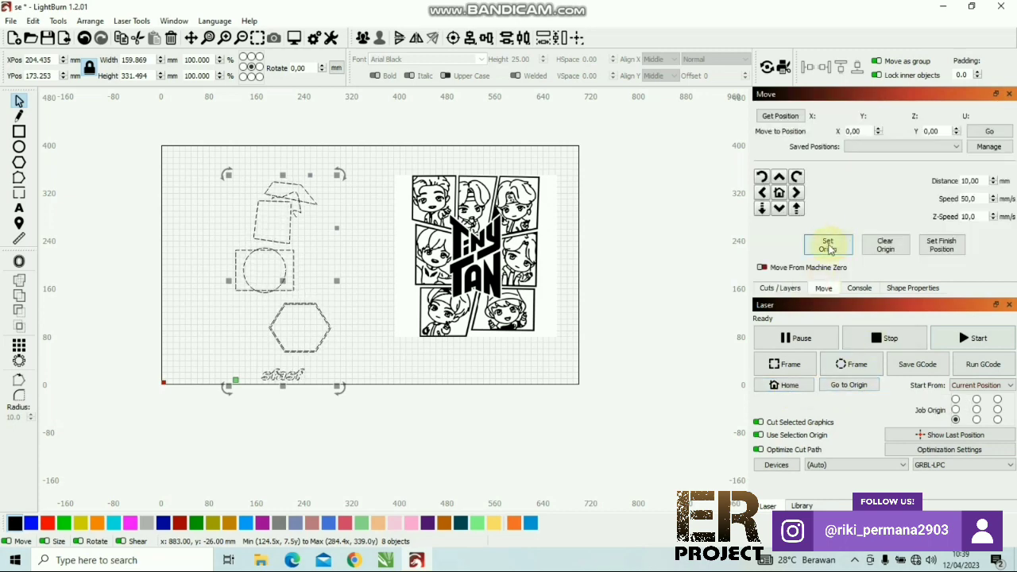
click(837, 388)
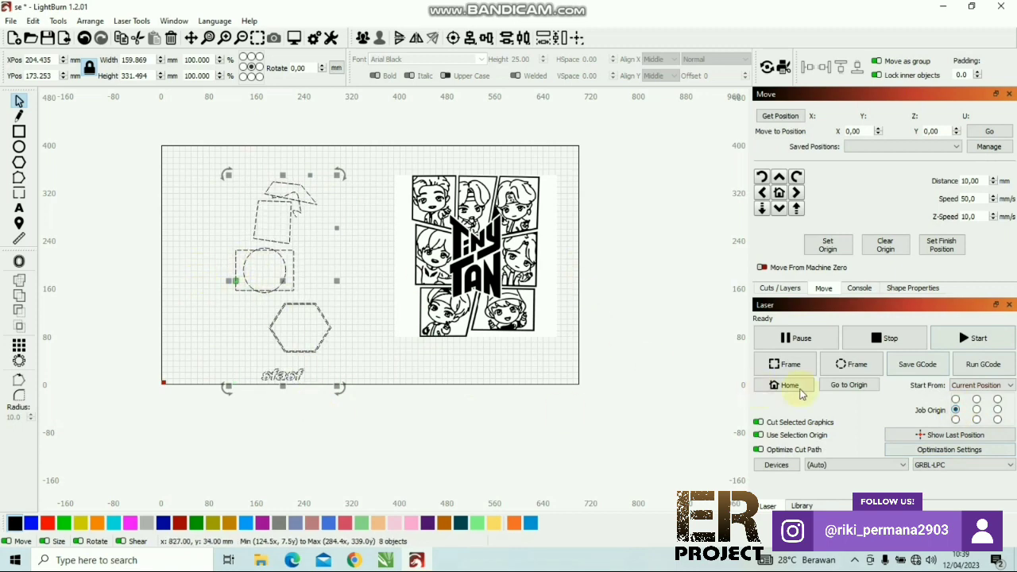
Step: Try the upper-left and upper-right corners as the job origin, and set it to the middle of the left edge
click(956, 400)
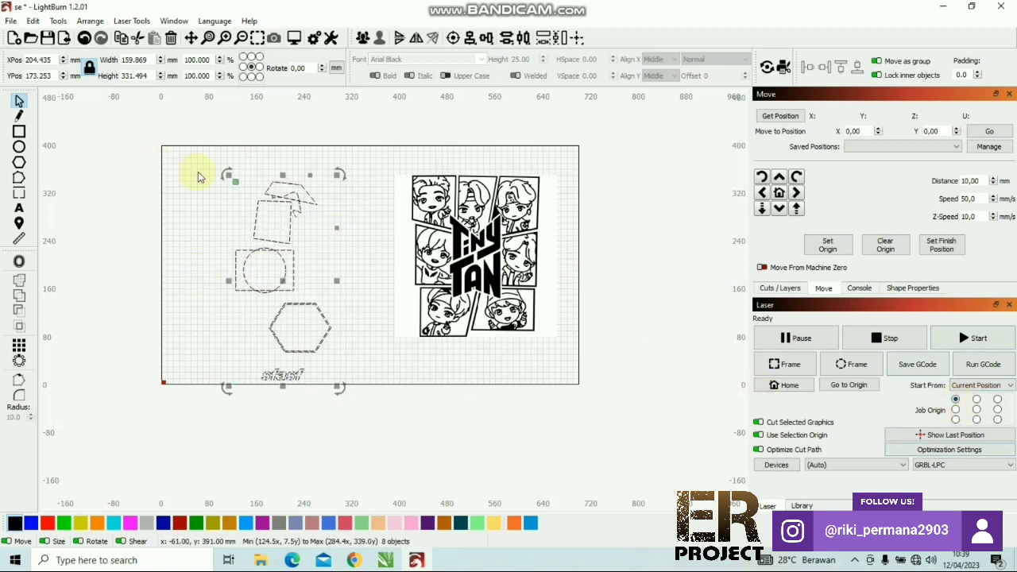
click(998, 399)
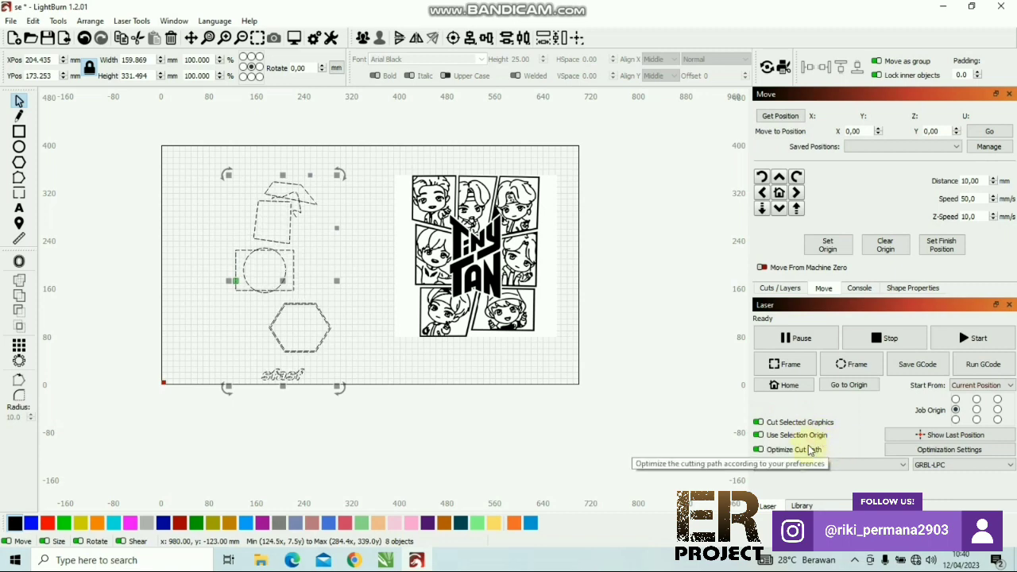
click(974, 443)
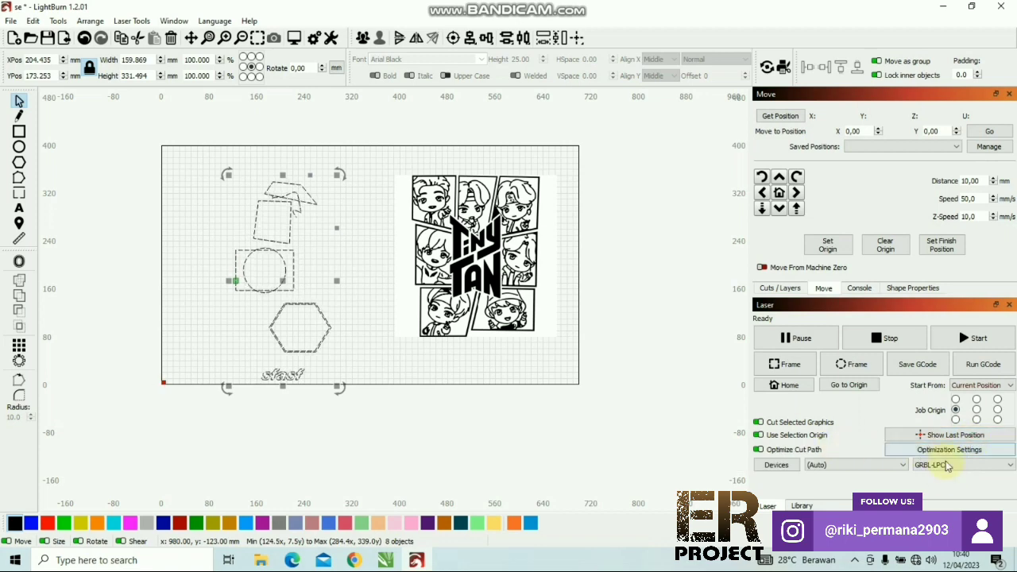
Step: Review the list of configured laser devices and the options for adding one, and close it without changes
click(776, 465)
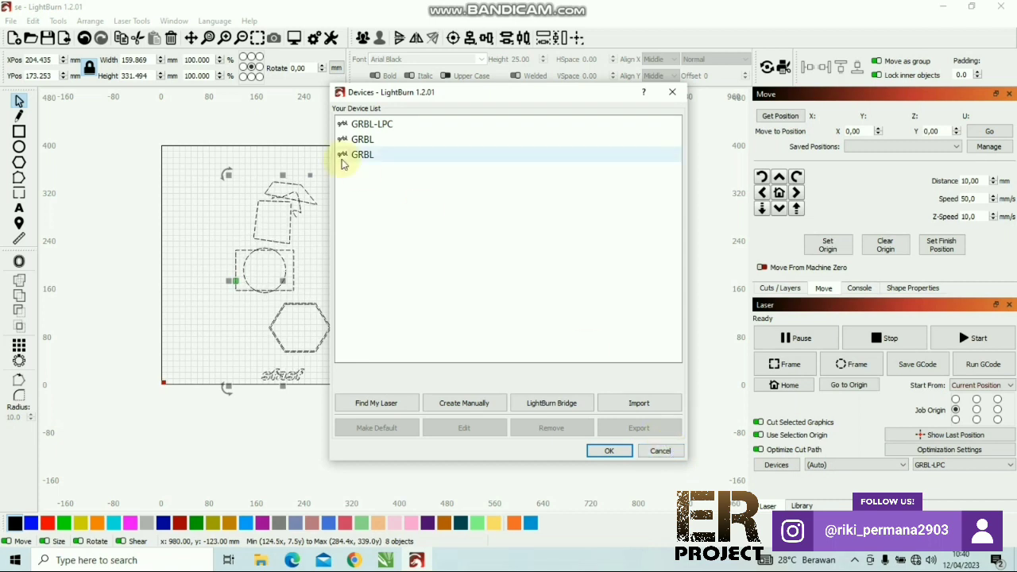
click(647, 453)
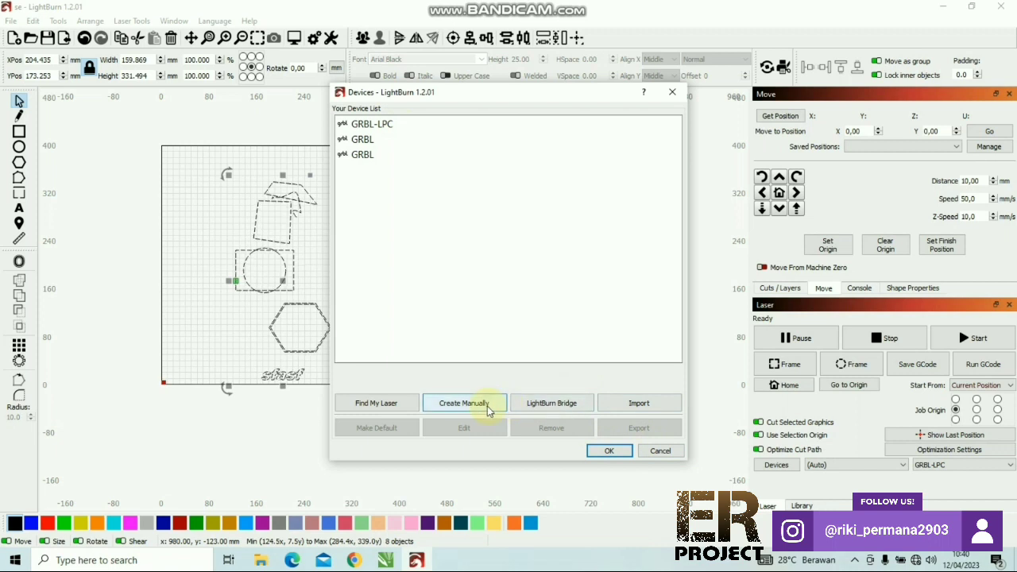
click(656, 451)
Step: Try COM6 as the connection port, return it to (Auto), and view the selectable laser devices, keeping GRBL-LPC
click(853, 467)
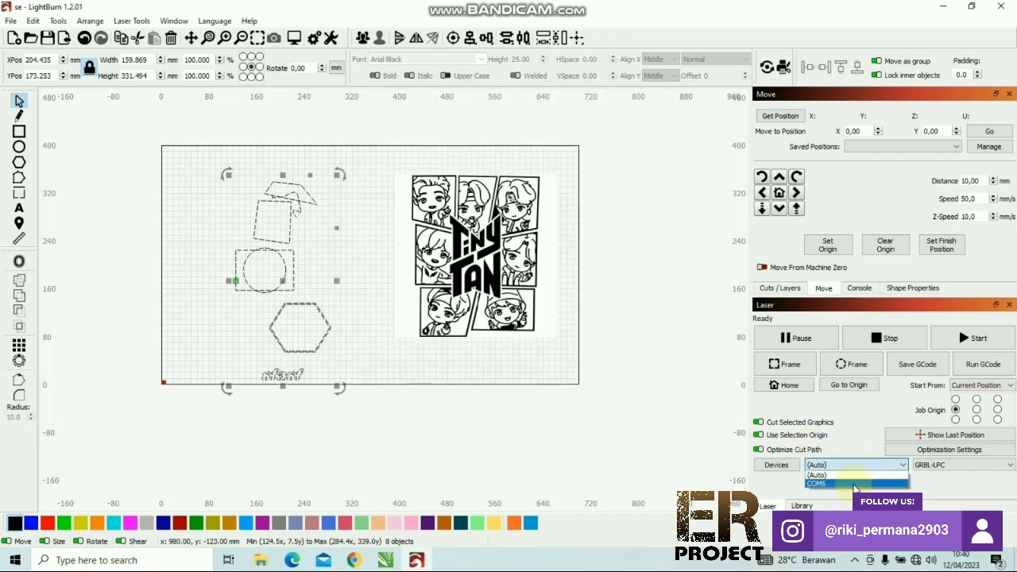
click(855, 484)
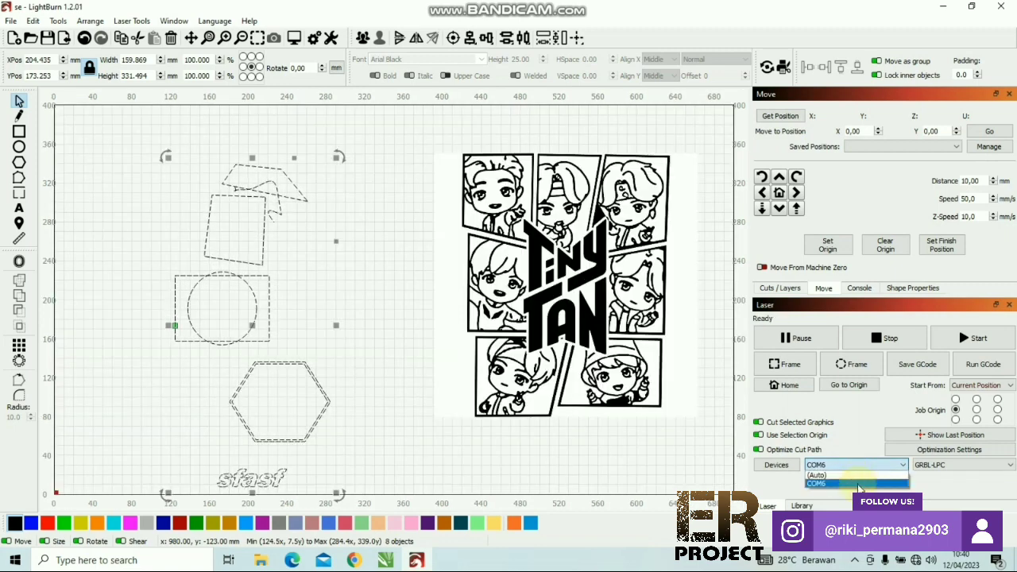
click(850, 474)
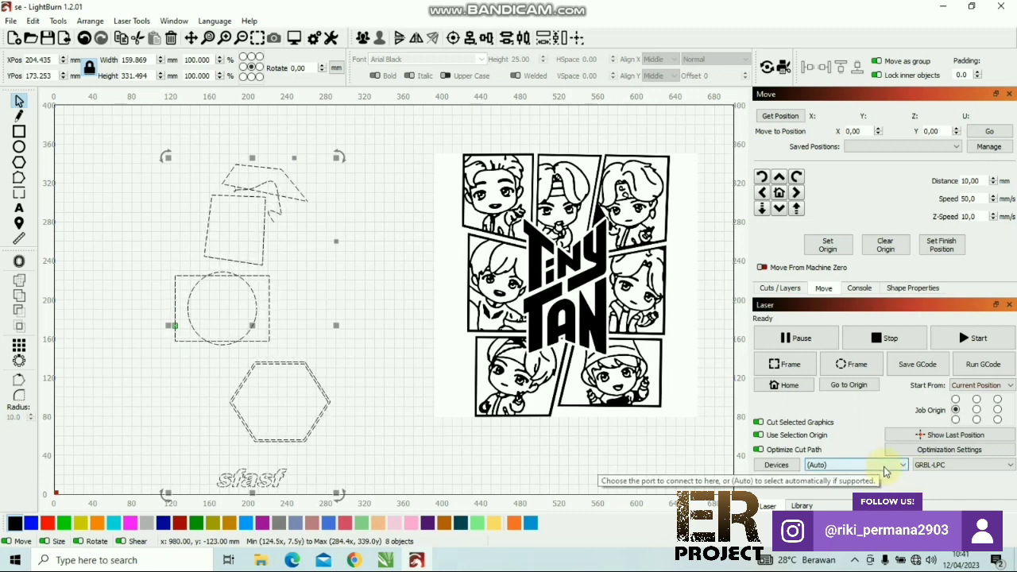
click(967, 466)
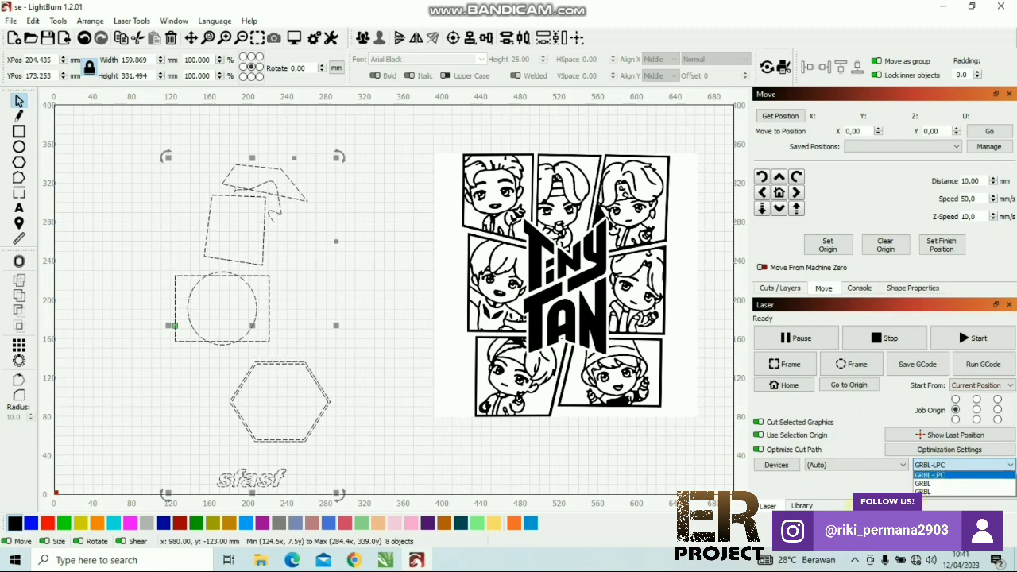
click(841, 496)
Step: Look over the material library's options for materials and library files, and return to the laser controls
click(799, 505)
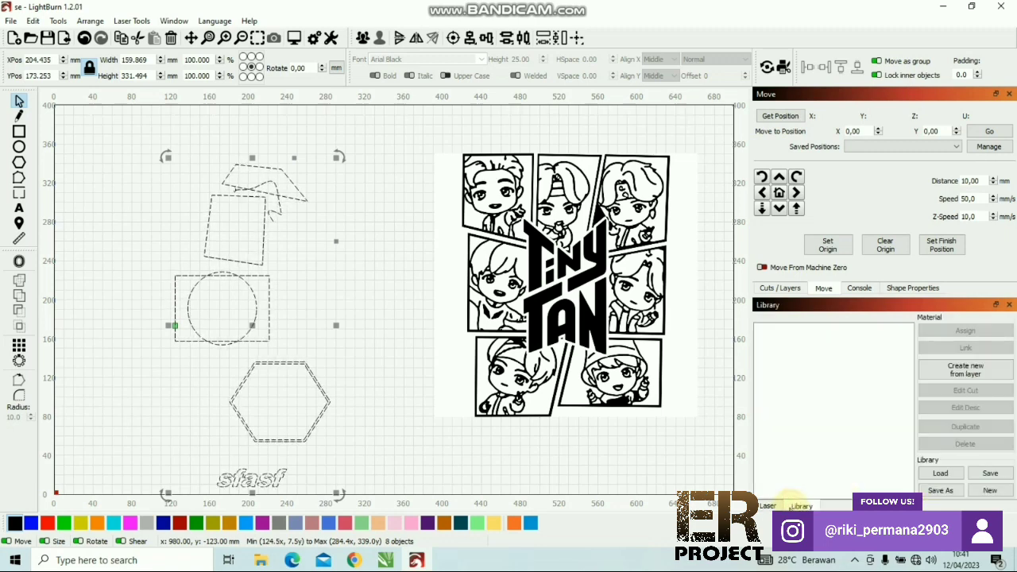
click(768, 505)
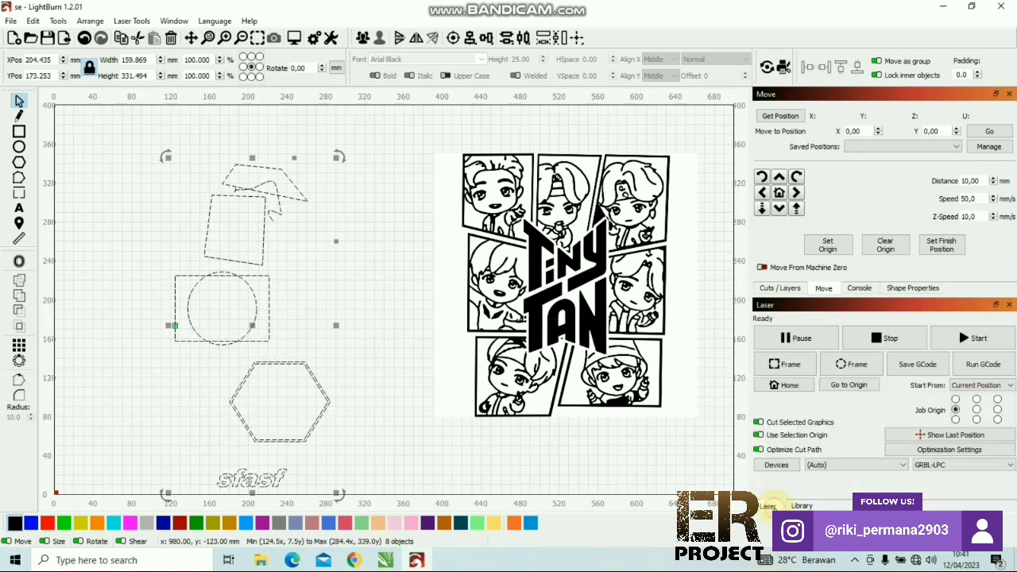
click(802, 506)
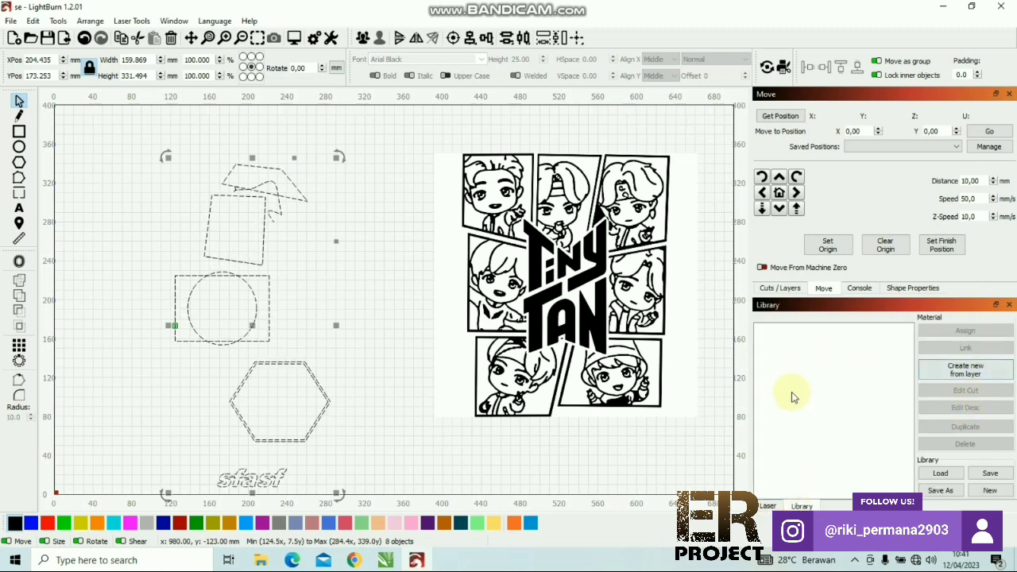
click(767, 507)
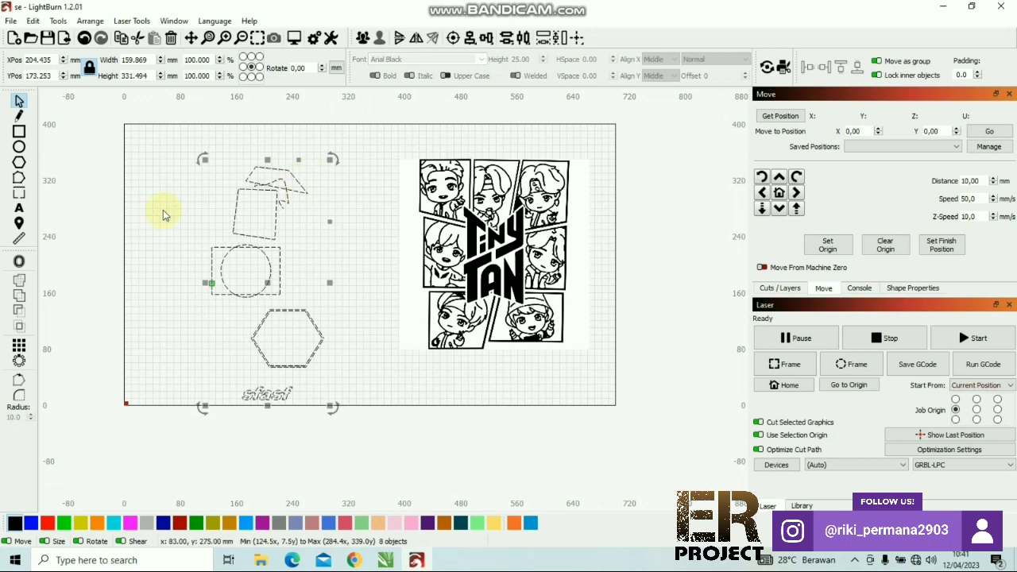
Step: Move the selected shapes and text up and slightly right, to about X 211 mm and Y 203 mm
scroll(154, 205, left, 3)
scroll(154, 205, down, 1)
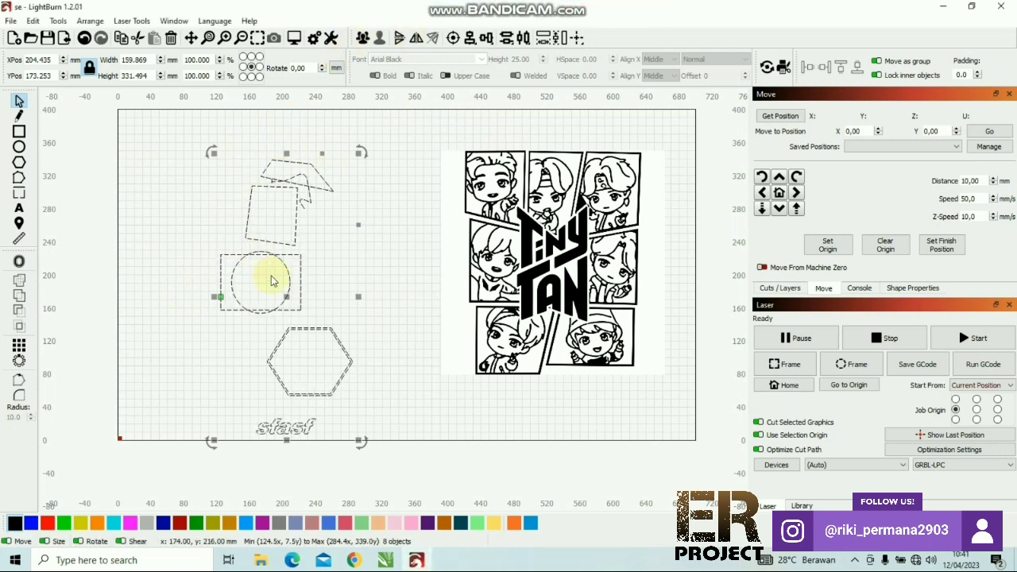
drag(284, 297, 292, 271)
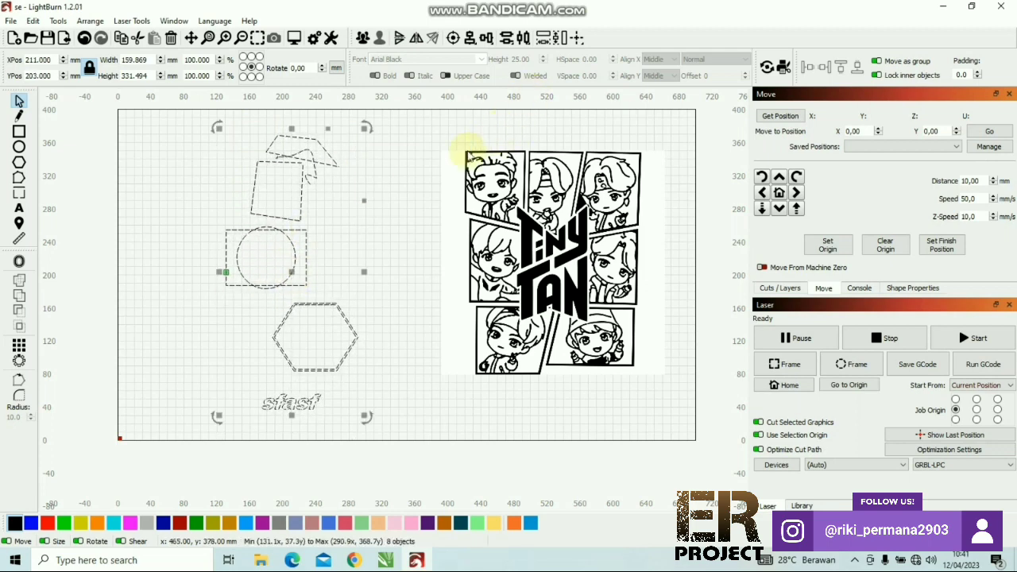
click(276, 288)
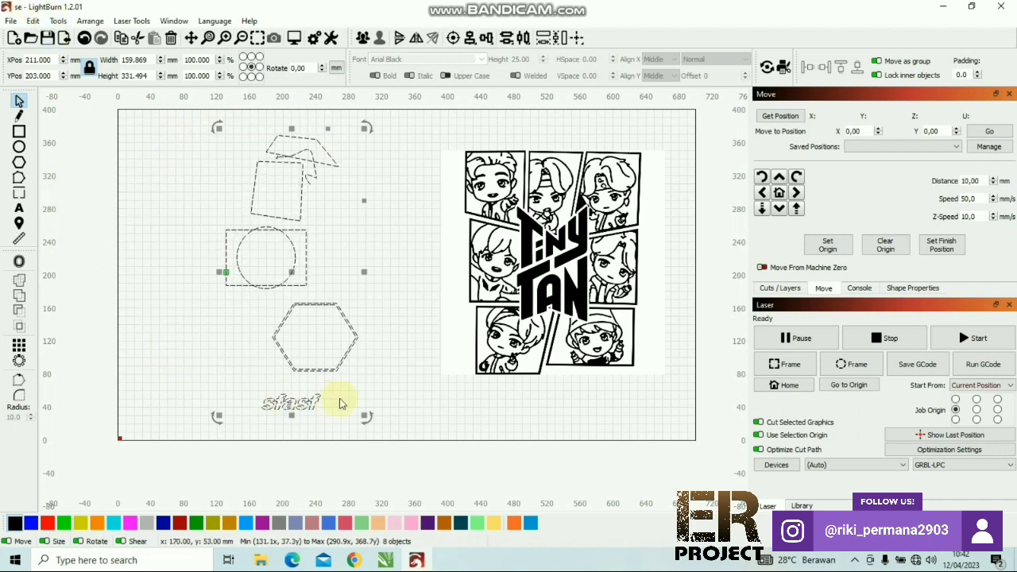
Step: Select the Tiny Tan image, view the commands available for it, and deselect it without applying any
click(548, 310)
right_click(548, 310)
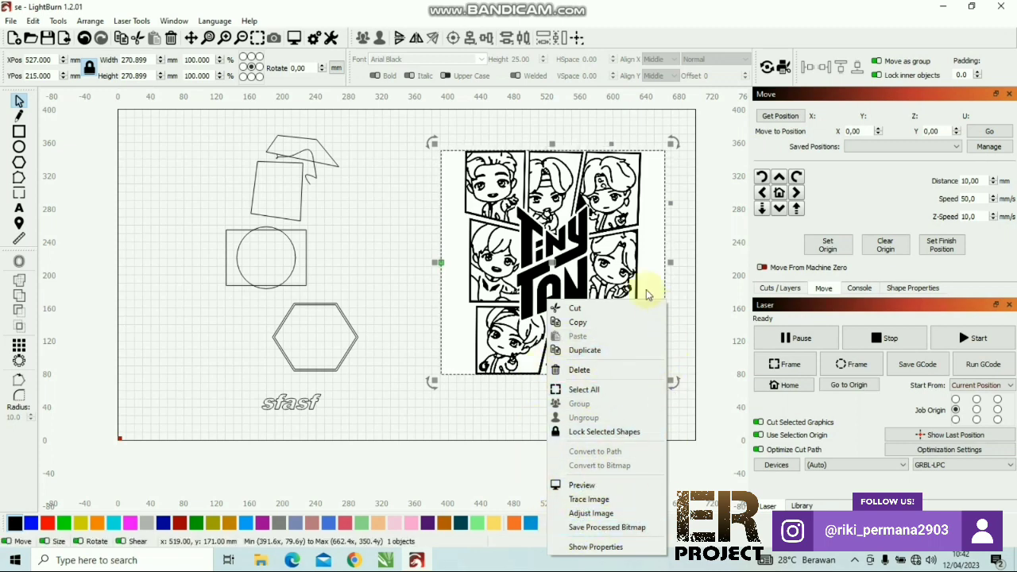
click(411, 237)
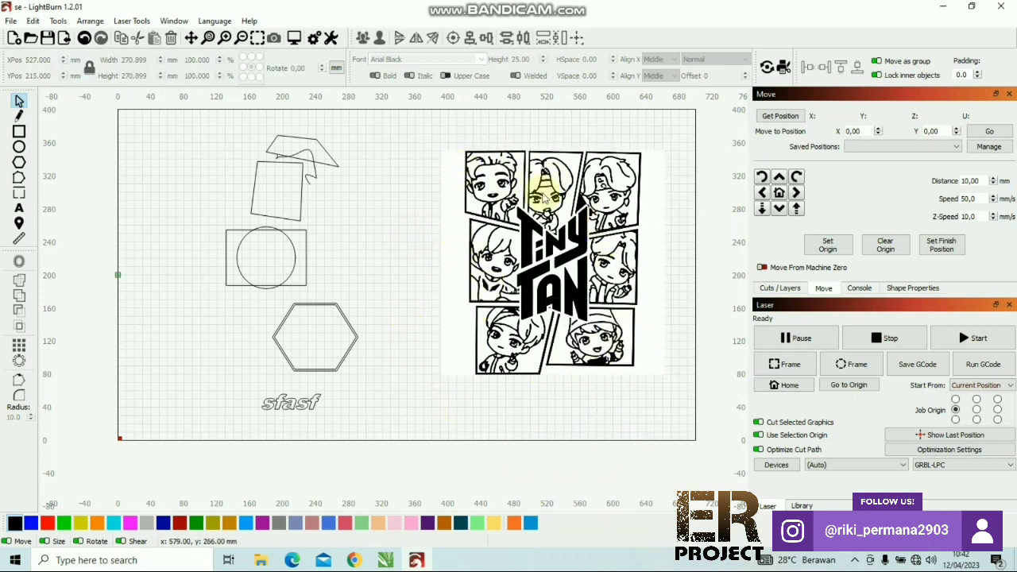